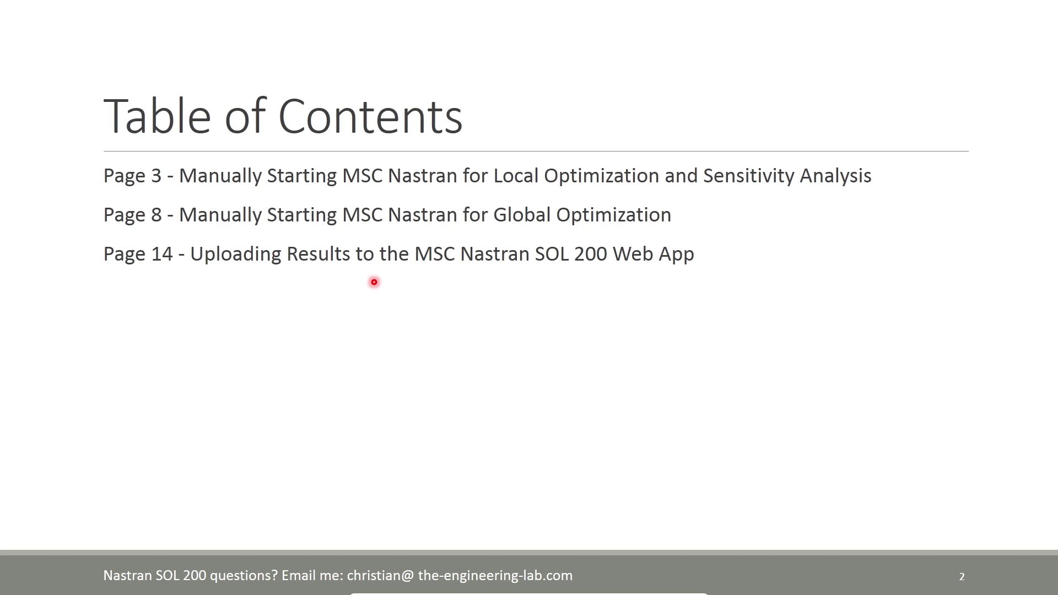
Advance the slide show from the Table of Contents to slide 3 on local optimization.
mouse_move(23, 592)
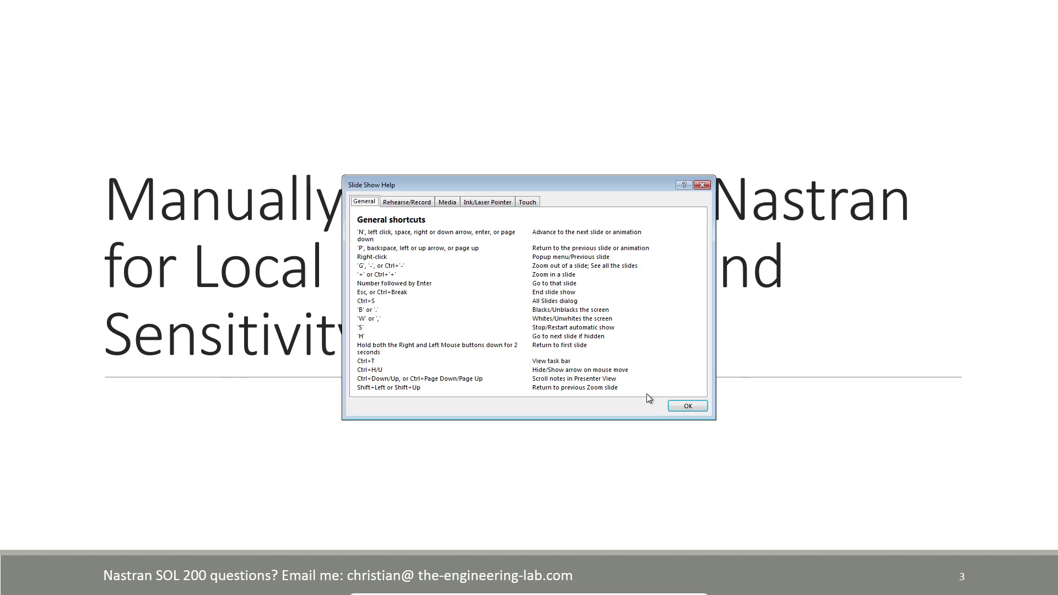
End the slide show and download the Option 1 auto-execute MSC Nastran package from the Exporter page.
click(673, 402)
key(Escape)
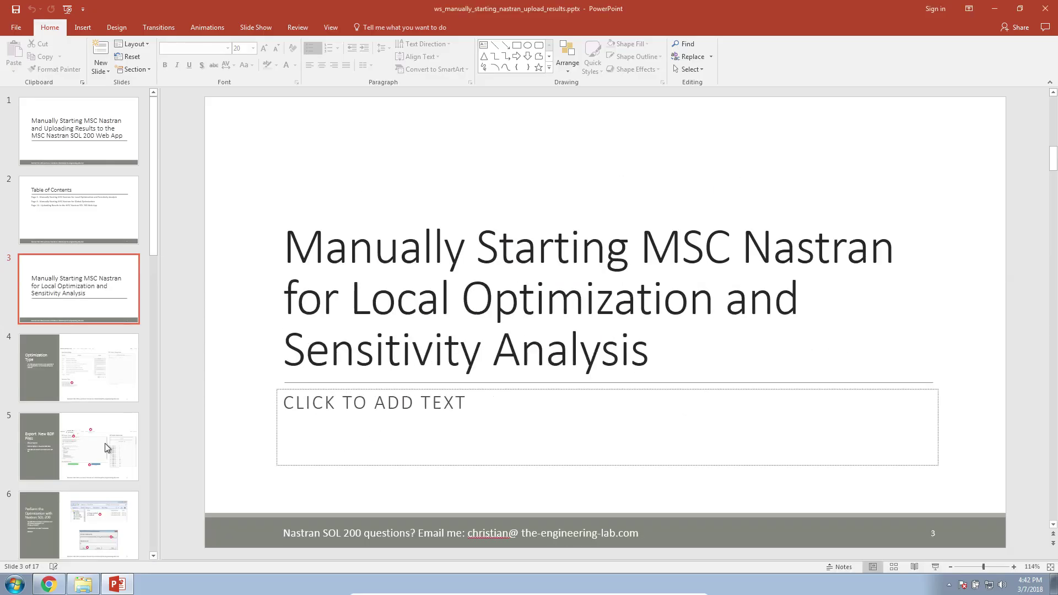
click(48, 584)
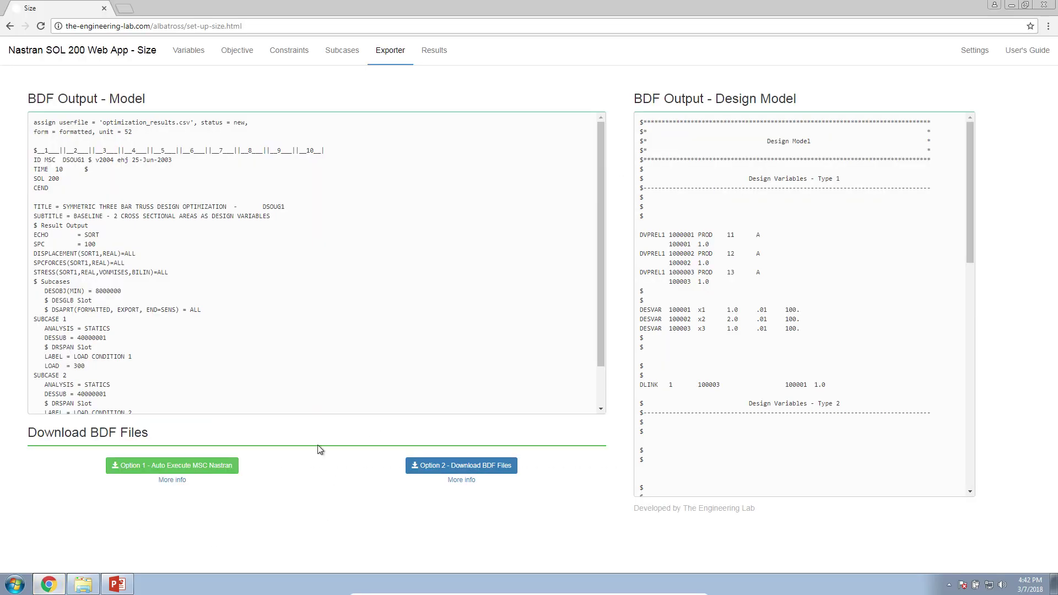
click(201, 472)
Extract the nastran_working_directory zip in Downloads and launch the Start MSC Nastran script.
click(88, 586)
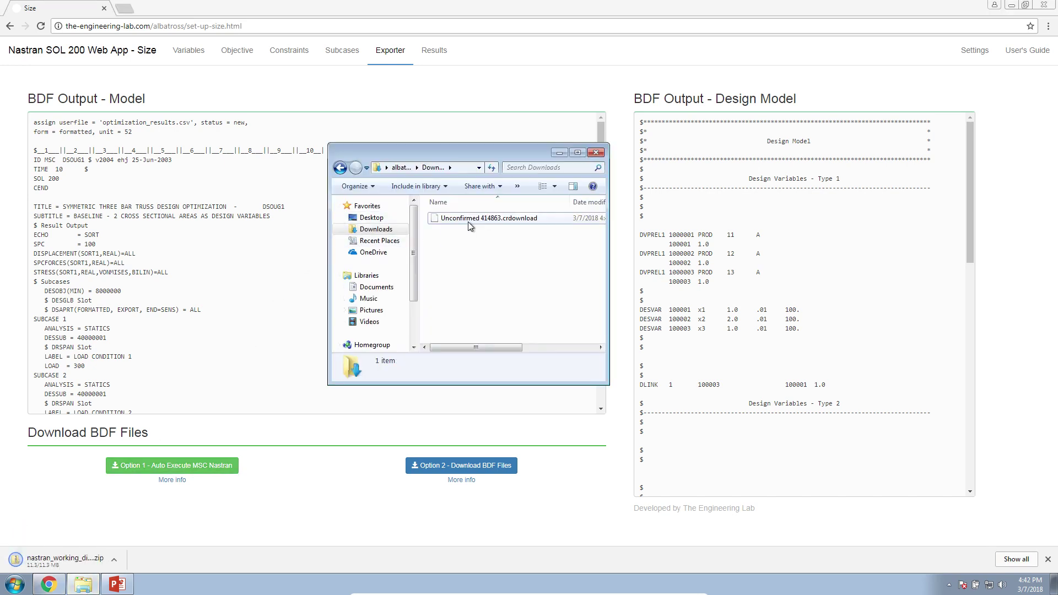
click(468, 221)
right_click(469, 219)
click(502, 252)
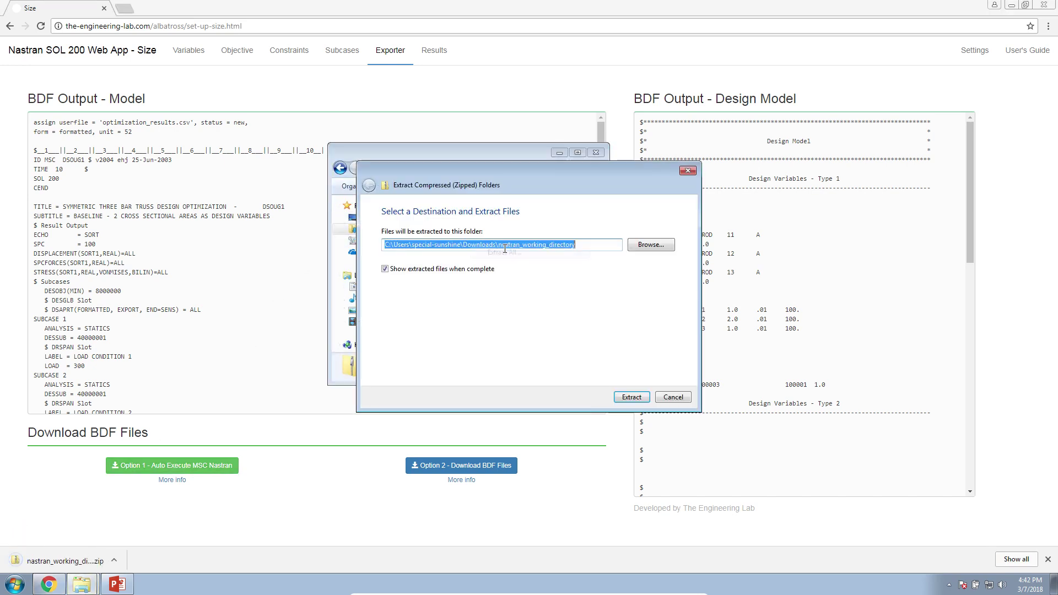
click(627, 399)
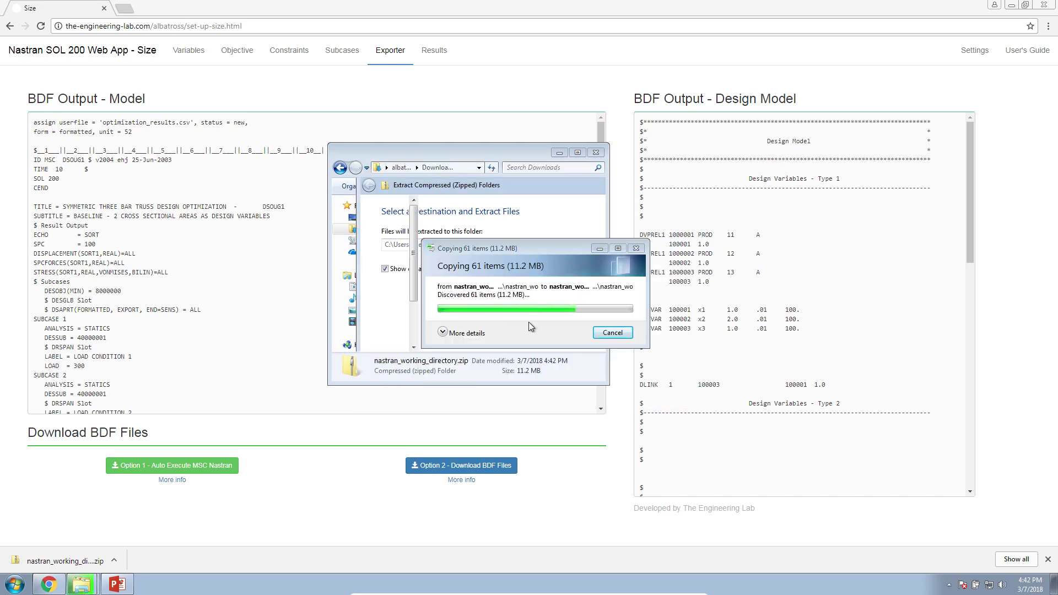
double_click(366, 217)
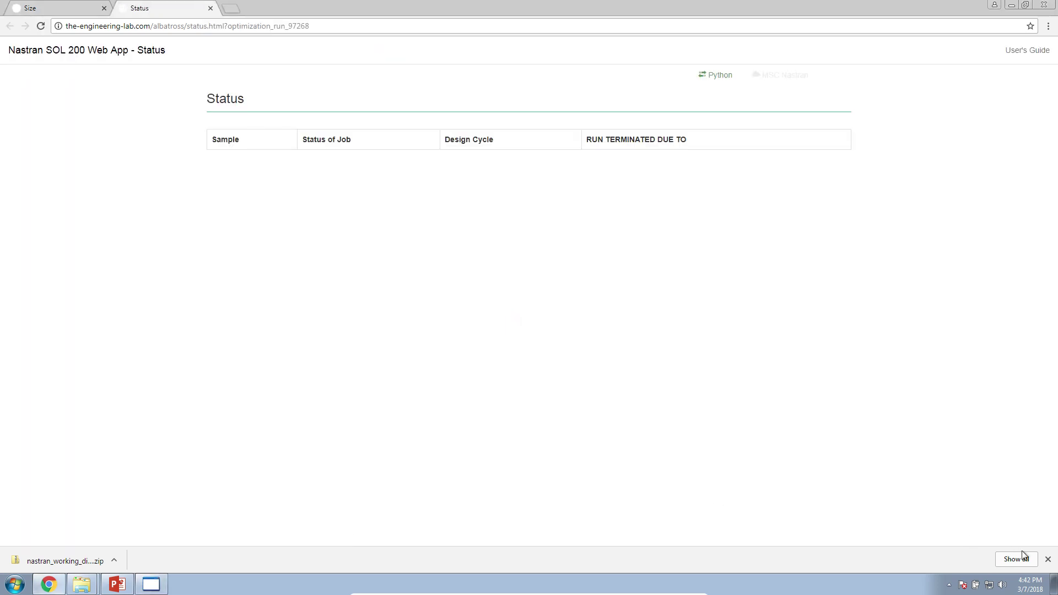
Dismiss the download bar, then close the Status and Local Optimization tabs.
click(1048, 560)
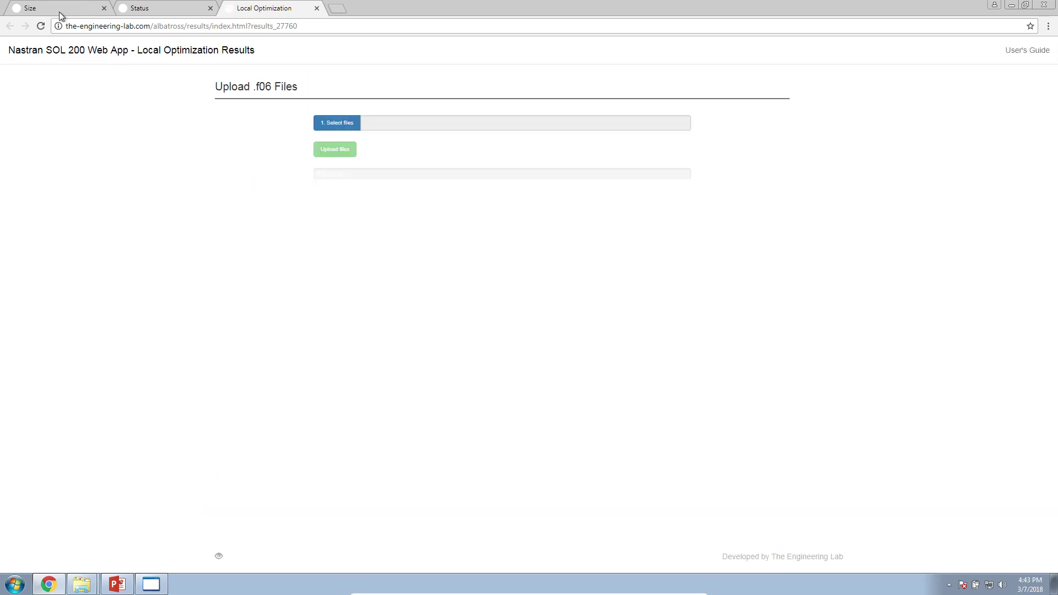
click(210, 8)
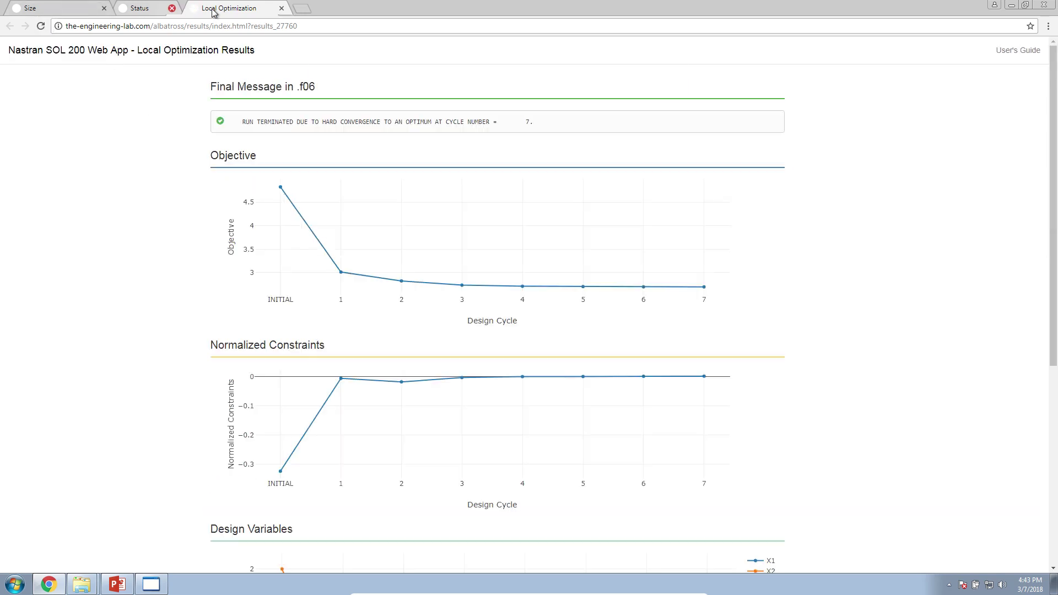
click(210, 9)
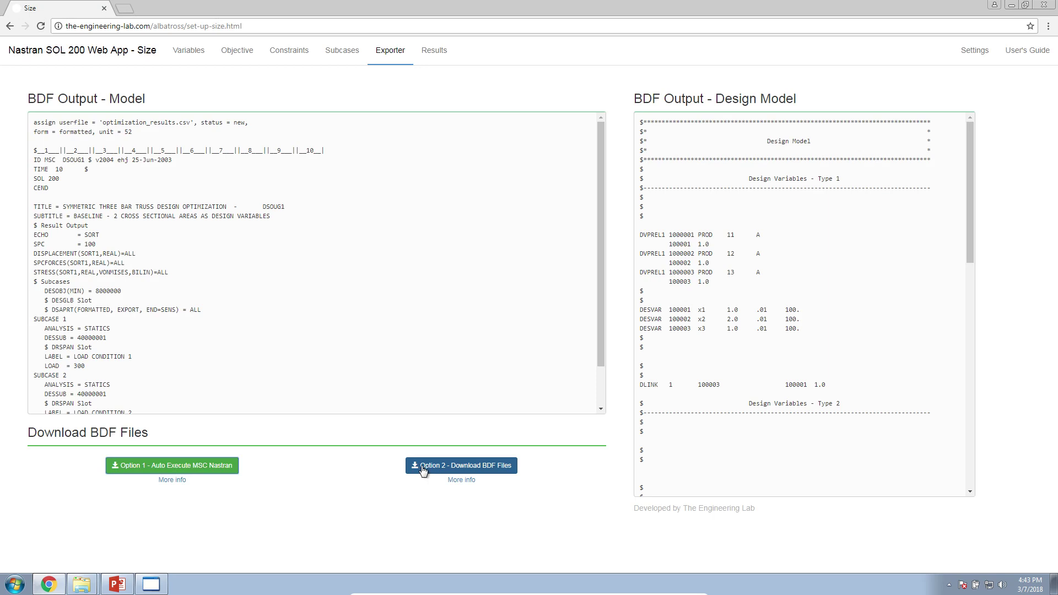
Clear the file selection in the Downloads folder and return to the Exporter page.
click(82, 584)
click(77, 543)
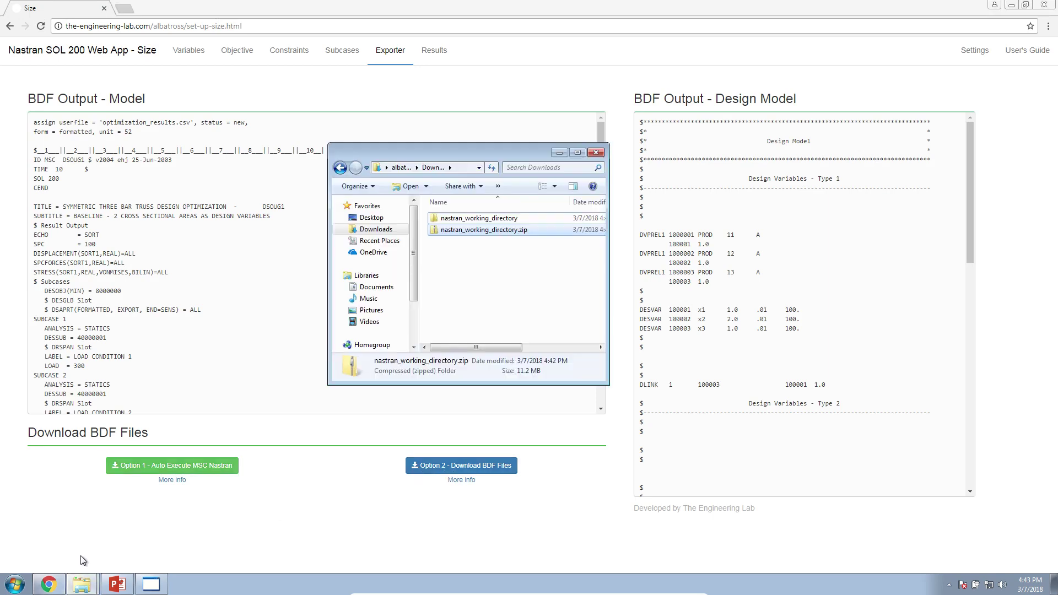
click(468, 313)
click(532, 476)
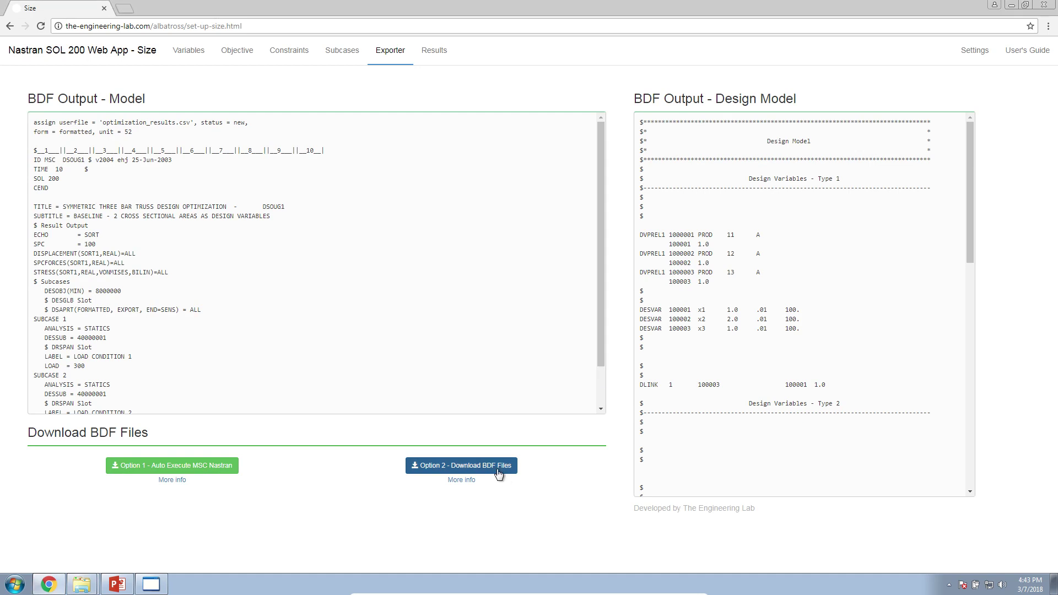
Download model.bdf and design_model.bdf with Option 2, allowing multiple downloads, and view them in Downloads.
click(458, 466)
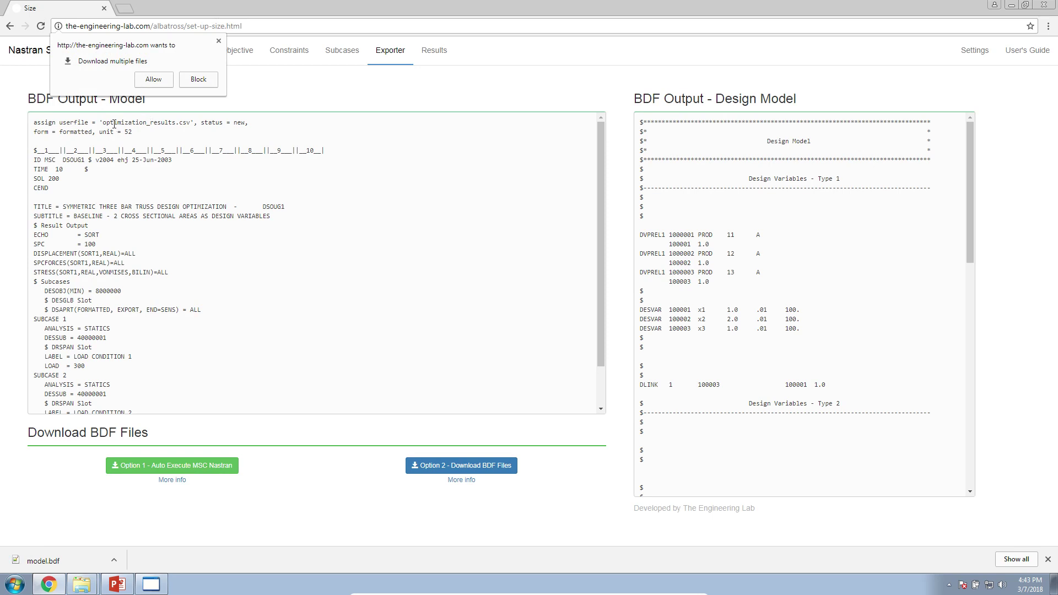
drag(114, 124, 124, 389)
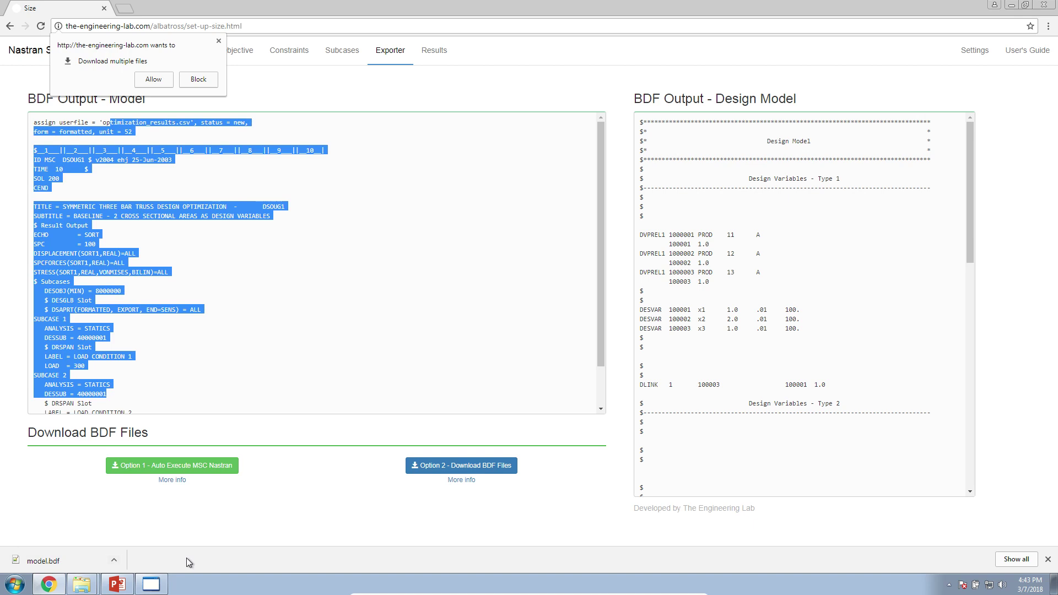
drag(686, 131, 733, 458)
click(149, 79)
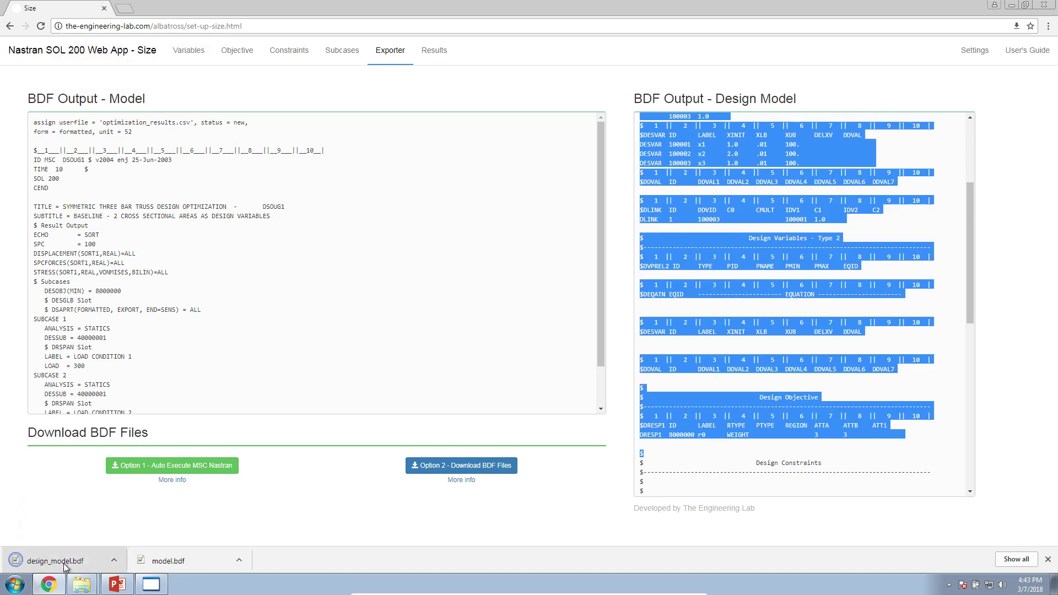
click(83, 584)
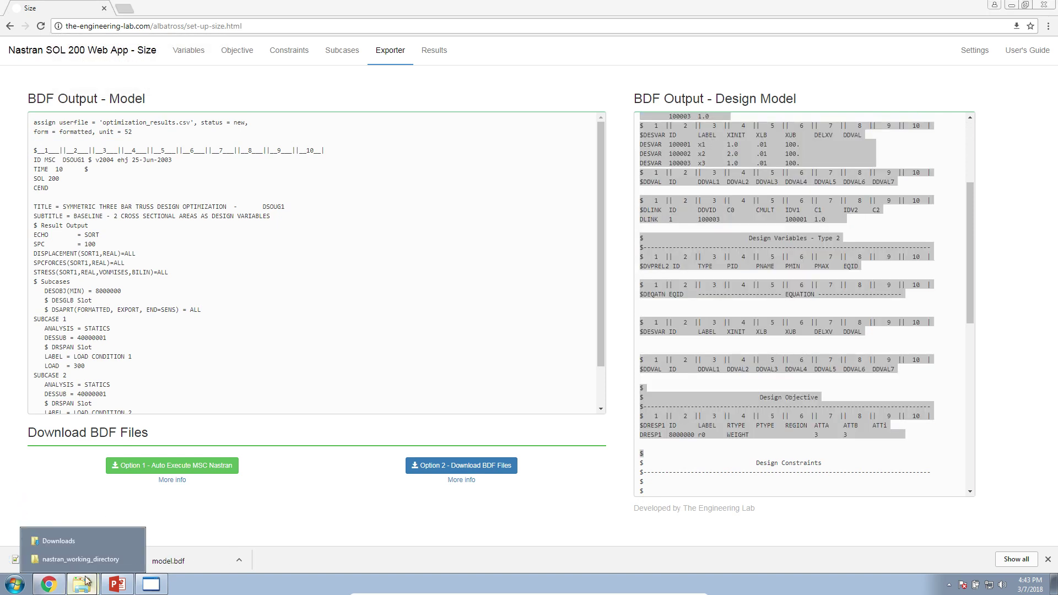
click(84, 543)
Maximize the Downloads window and create a new folder named option_2.
double_click(479, 126)
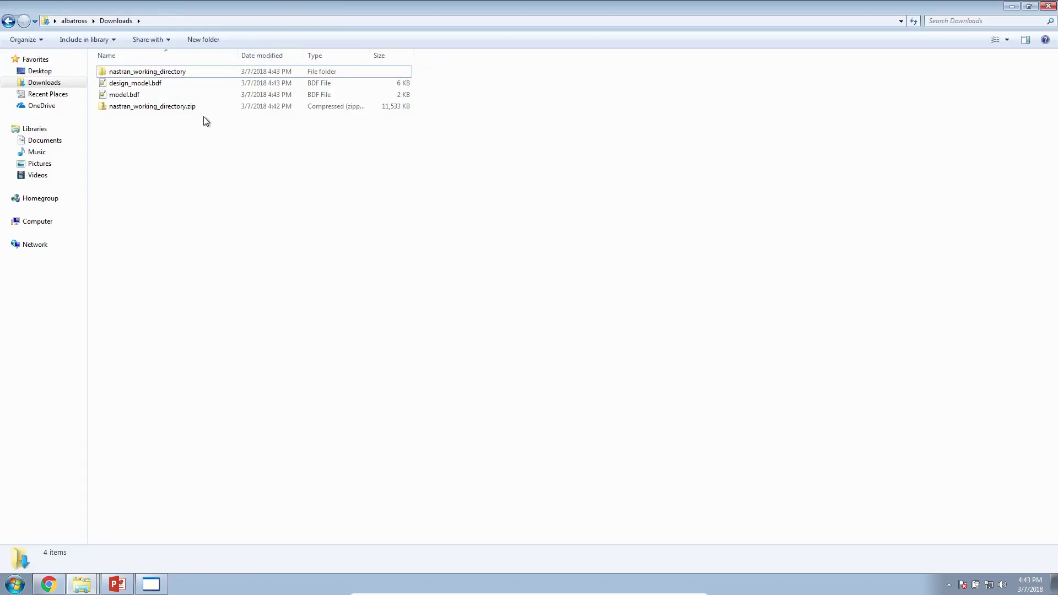
click(134, 95)
click(135, 84)
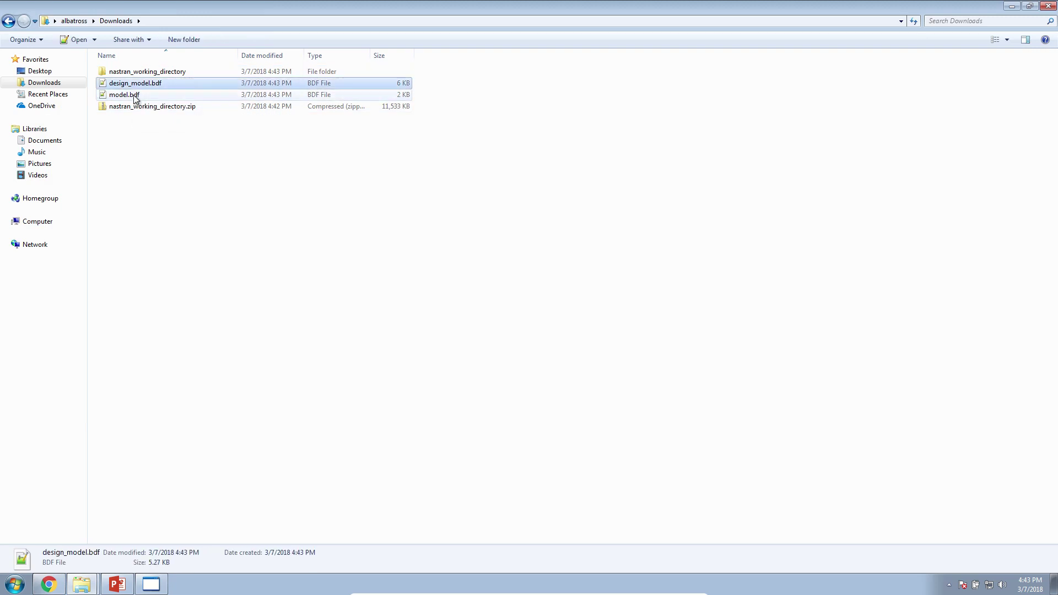
click(134, 95)
click(184, 134)
click(199, 40)
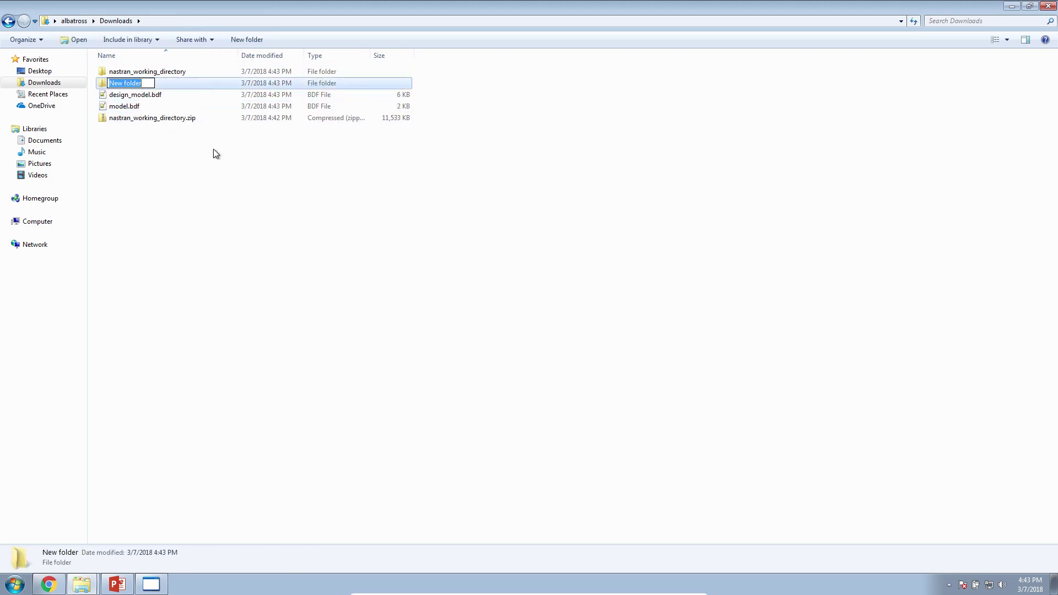
text(option_2)
key(Return)
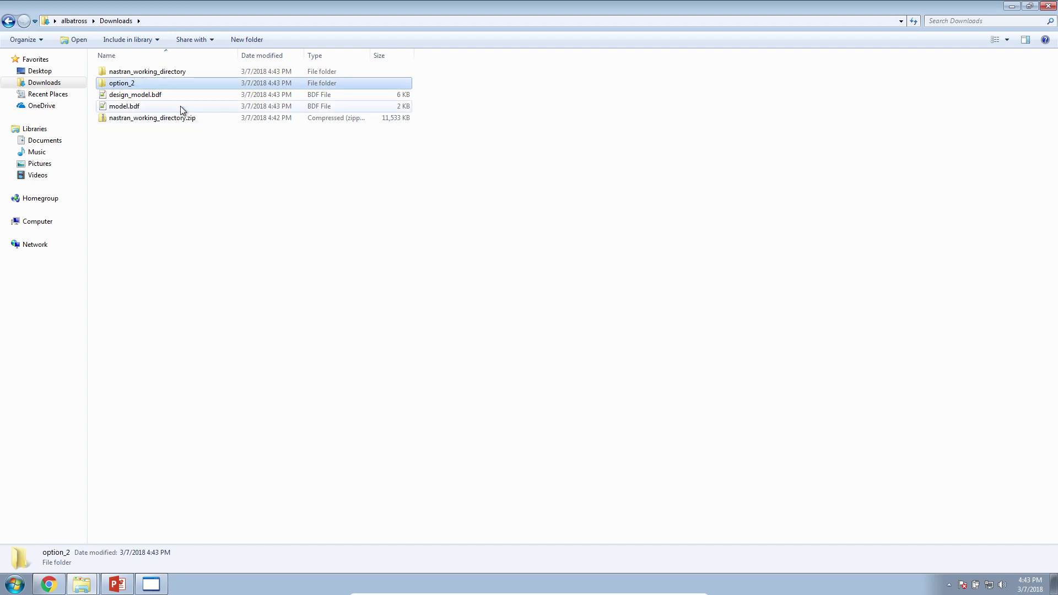
Move model.bdf and design_model.bdf into option_2 and open model.bdf.
click(139, 106)
shift+click(132, 96)
drag(132, 95, 130, 83)
double_click(127, 83)
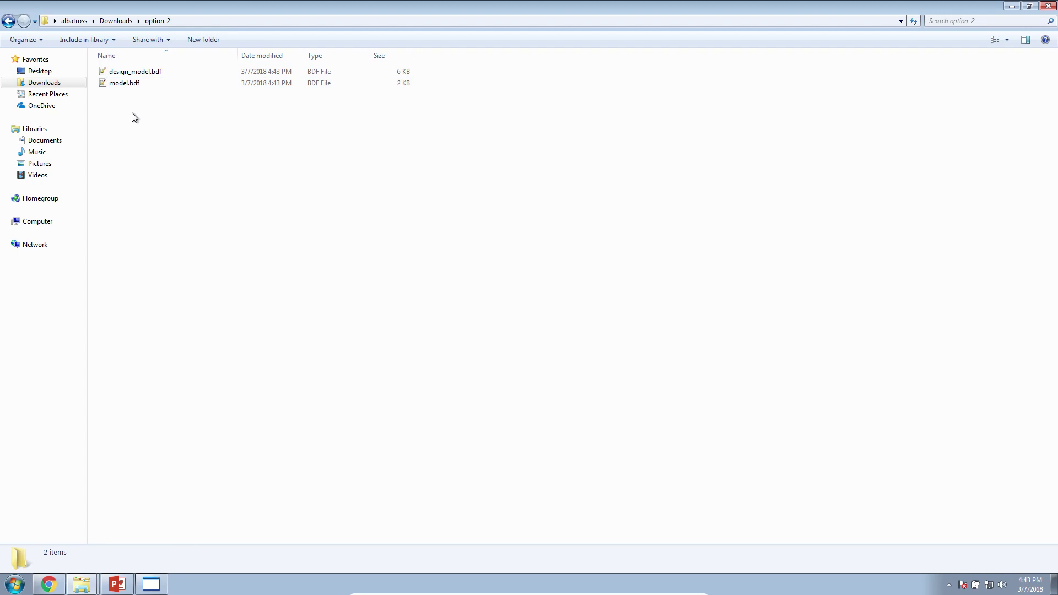
click(135, 84)
Highlight the INCLUDE './design_model.bdf' line in model.bdf, then close Notepad++.
click(43, 409)
ctrl+scroll(31, 375, up, 4)
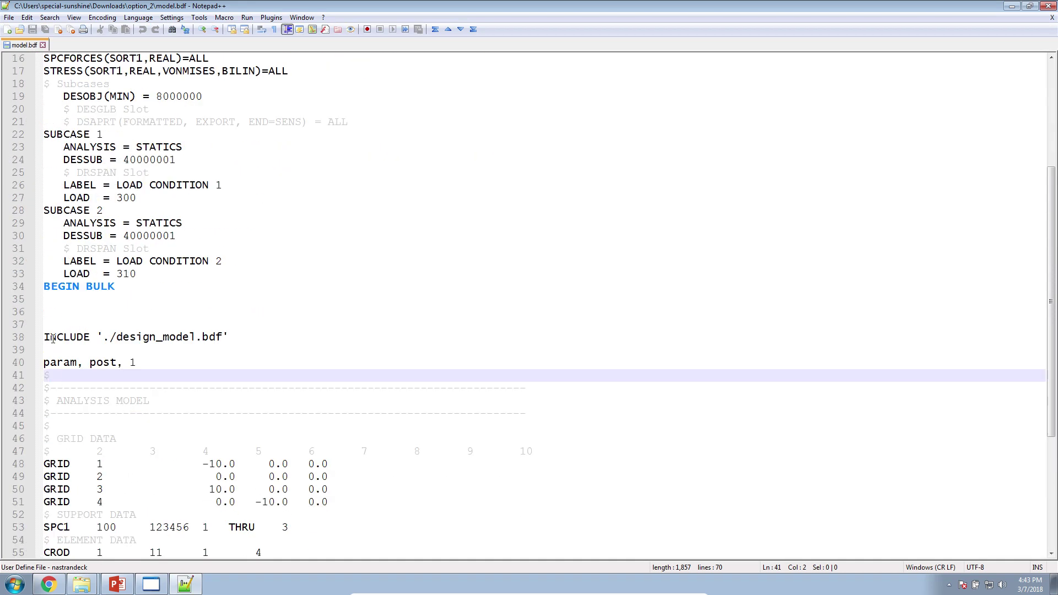
double_click(53, 337)
drag(110, 337, 221, 340)
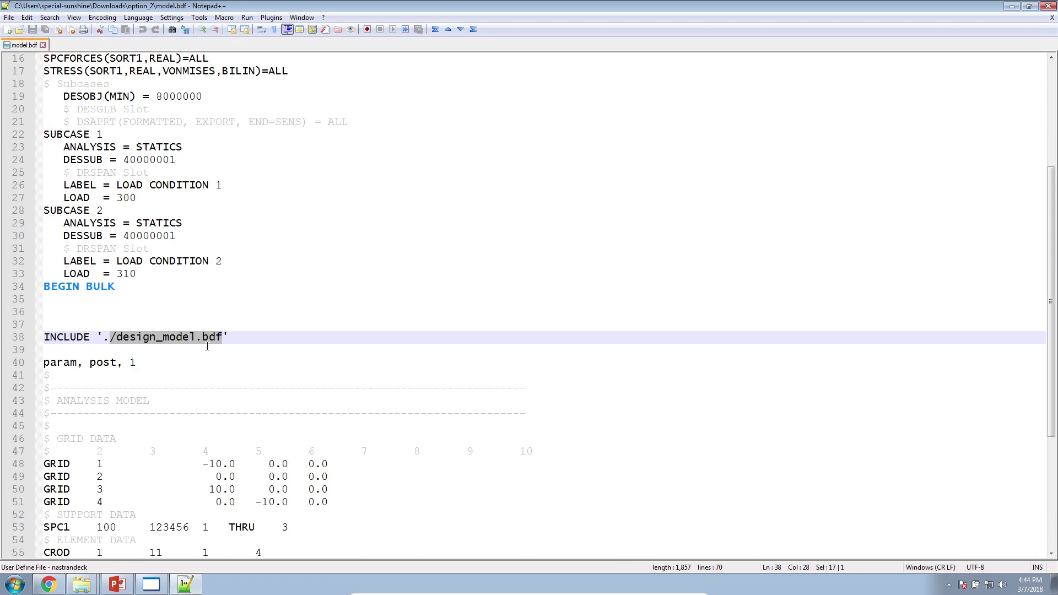
right_click(181, 588)
click(165, 563)
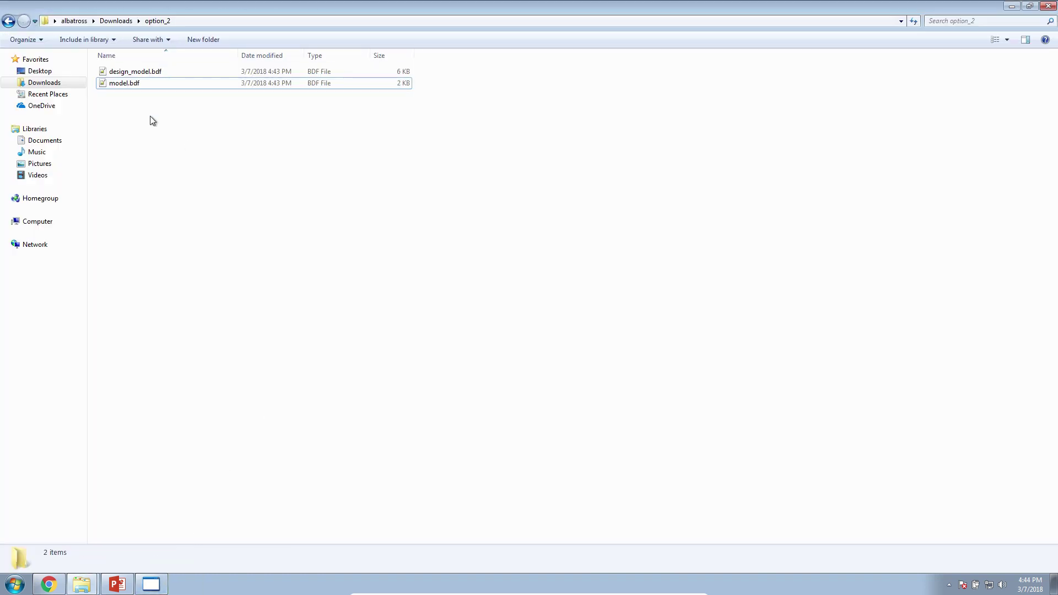
Run model.bdf from Downloads\option_2 in MSC Nastran 2018.0.
drag(212, 182, 124, 47)
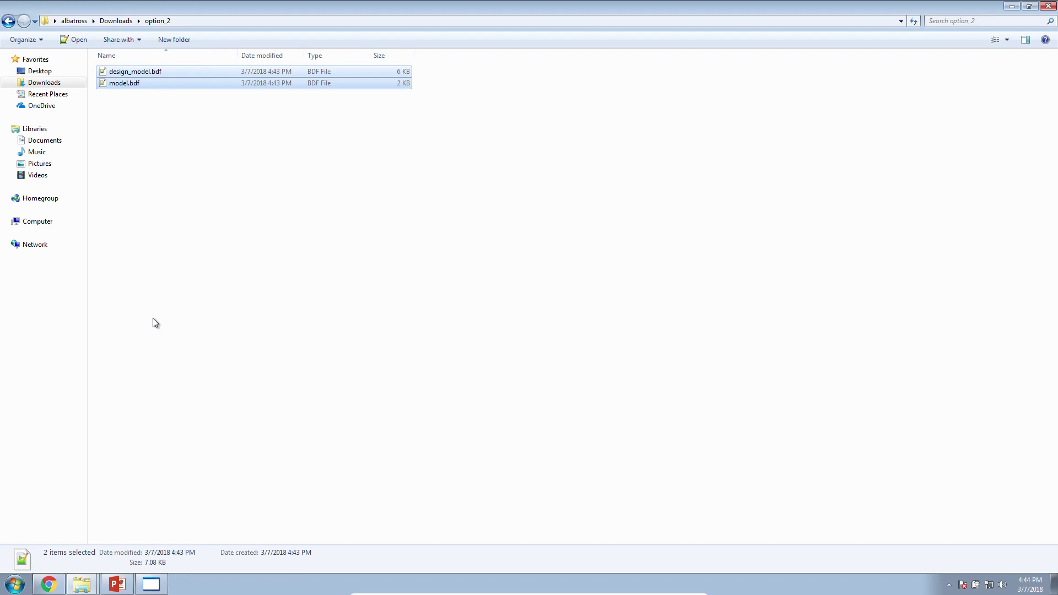
click(15, 583)
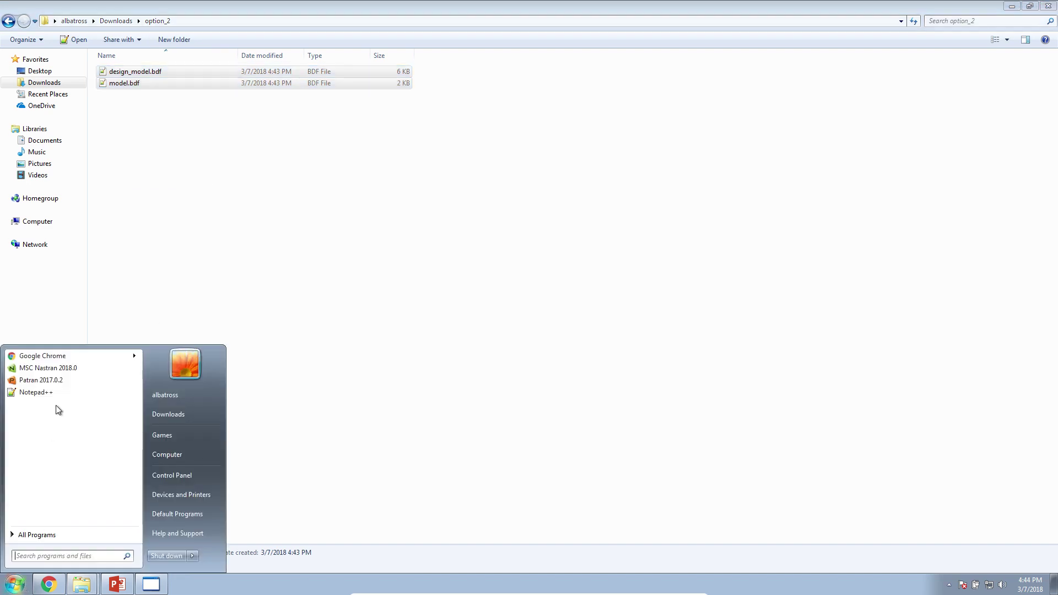
click(61, 368)
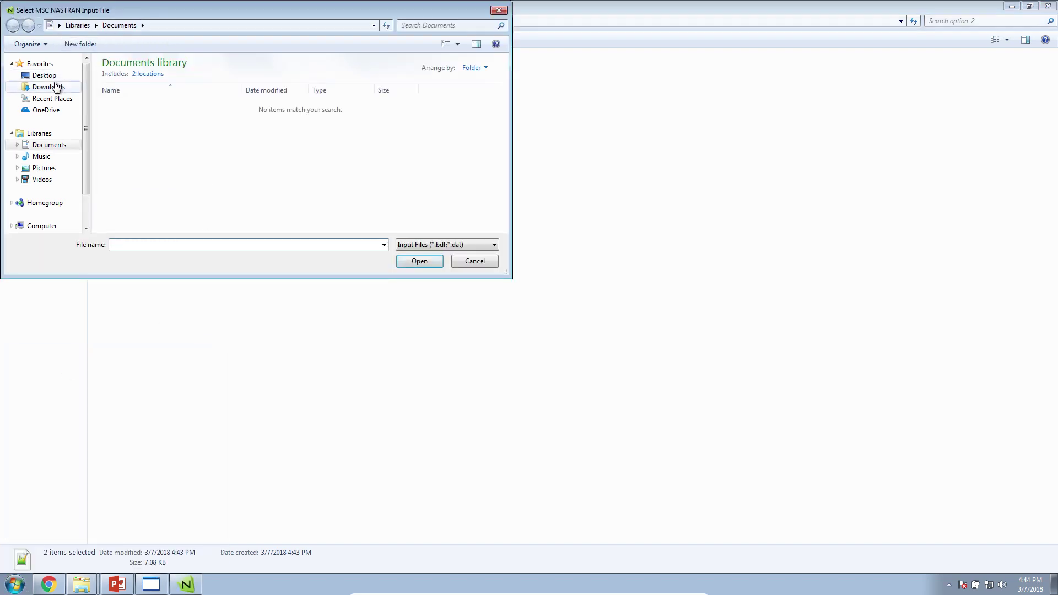
click(55, 87)
double_click(127, 89)
double_click(128, 89)
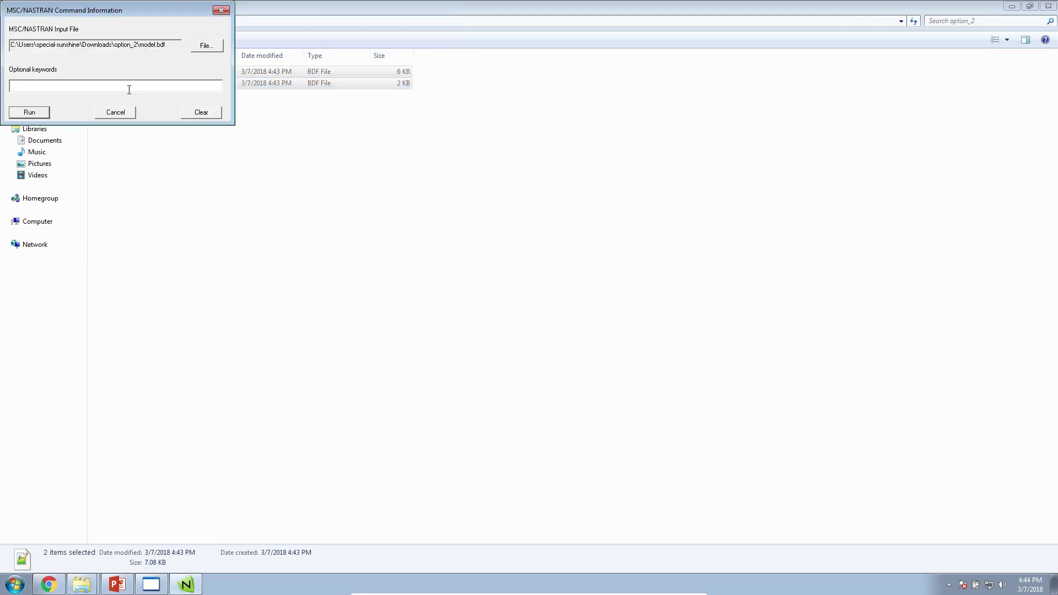
drag(118, 9, 400, 185)
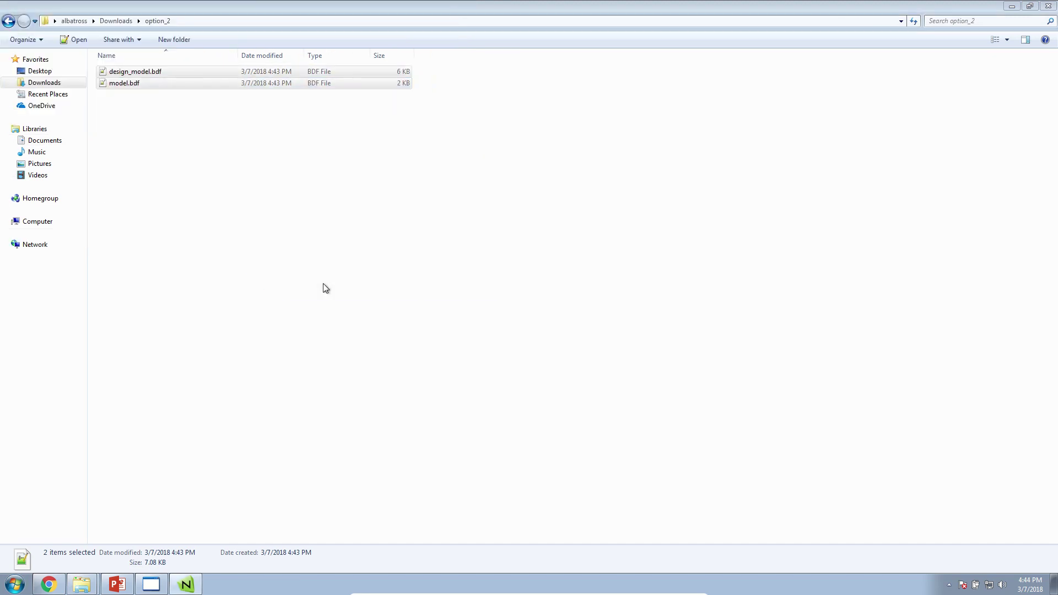
click(323, 283)
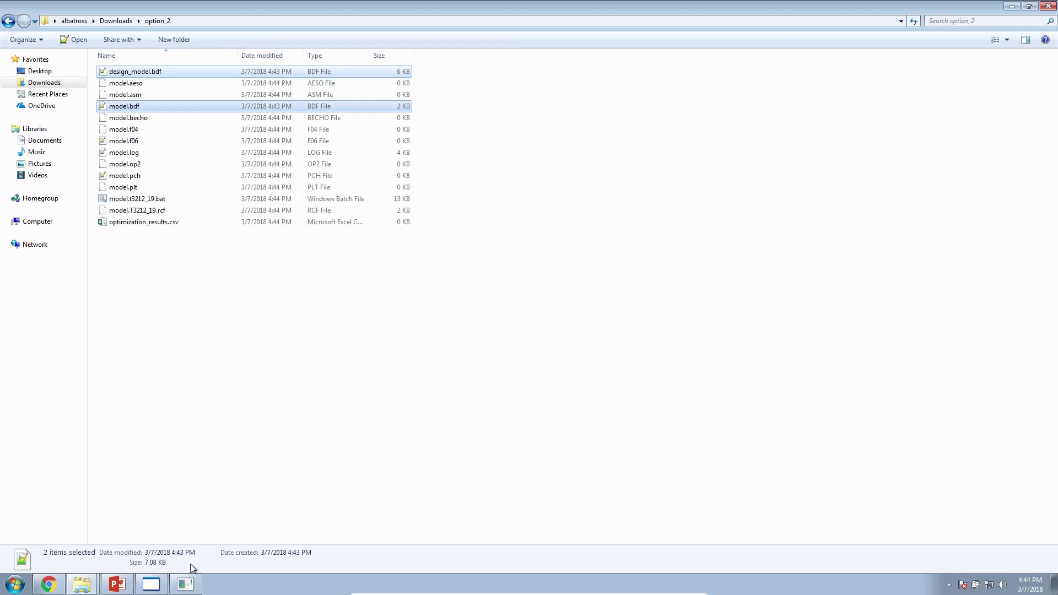
click(251, 248)
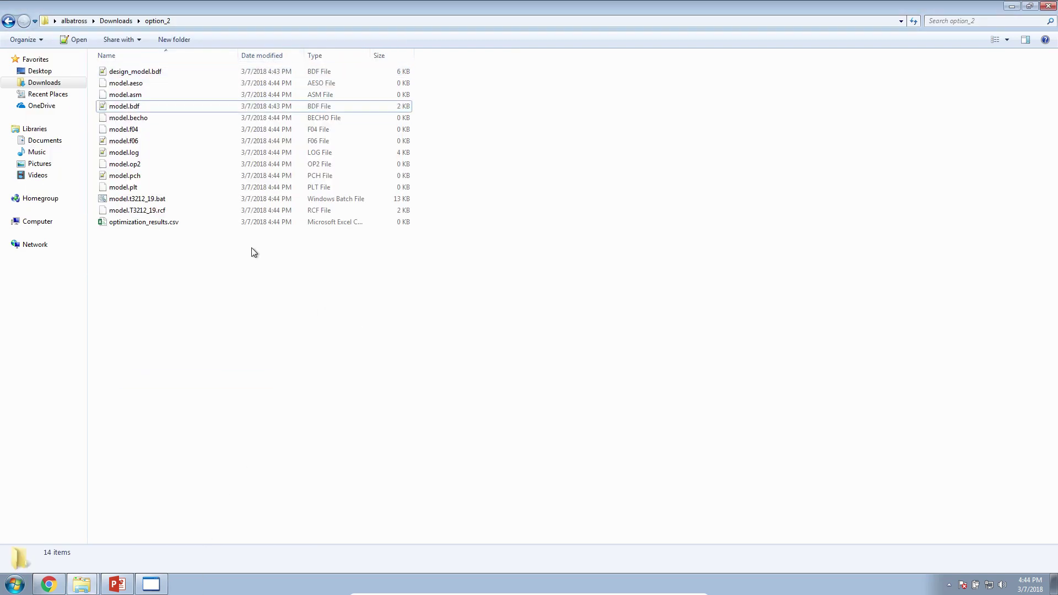
Open model.f06 and select the RUN TERMINATED hard-convergence message at cycle 7.
double_click(141, 106)
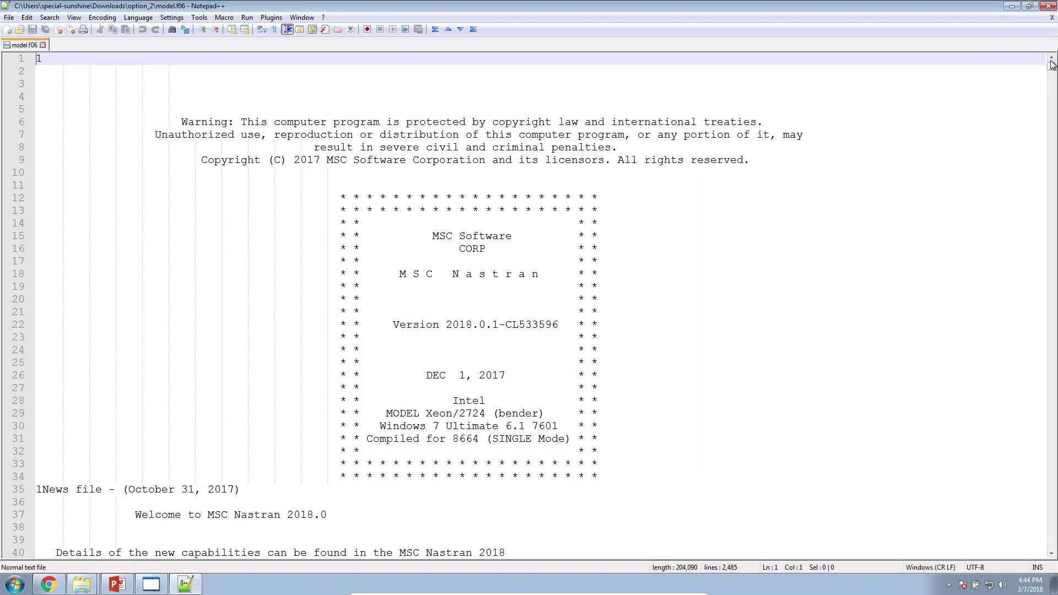
drag(1050, 65, 1008, 543)
scroll(681, 435, up, 13)
scroll(196, 270, down, 5)
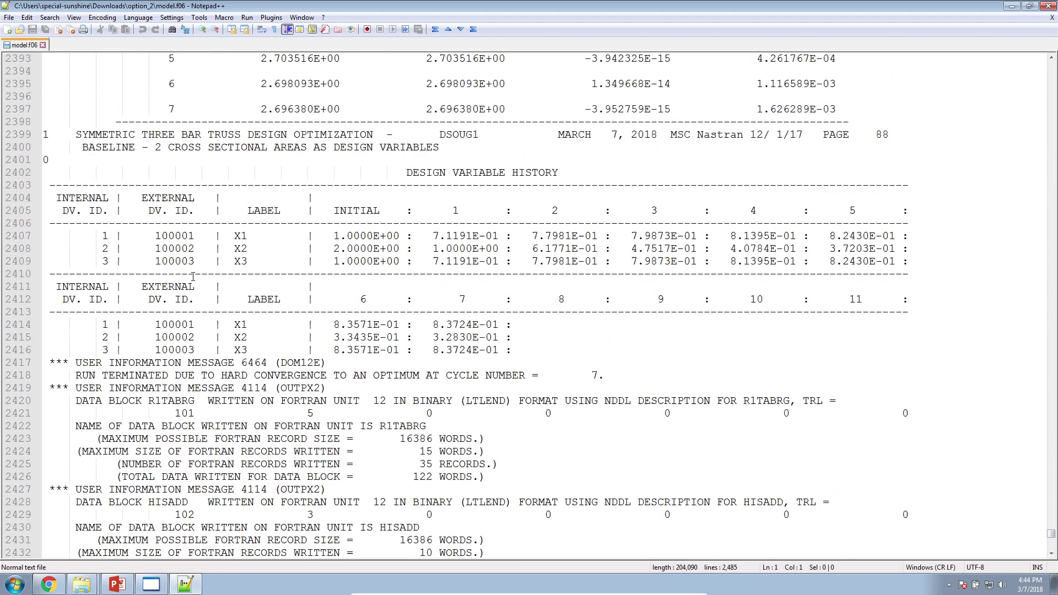
triple_click(164, 374)
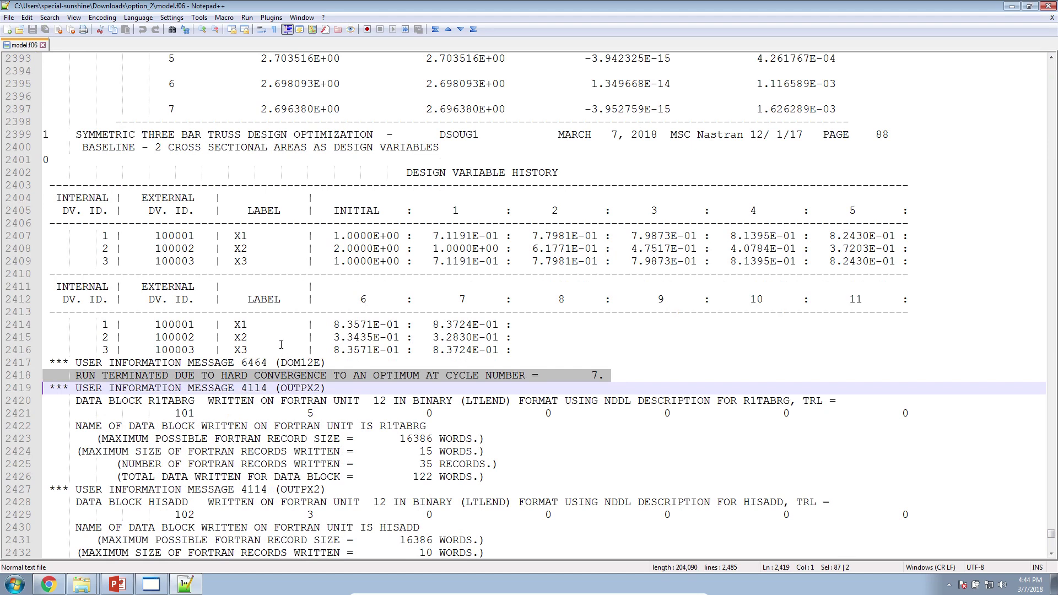
Return to the web app, review the Results and Settings pages, and close the downloads shelf.
click(49, 584)
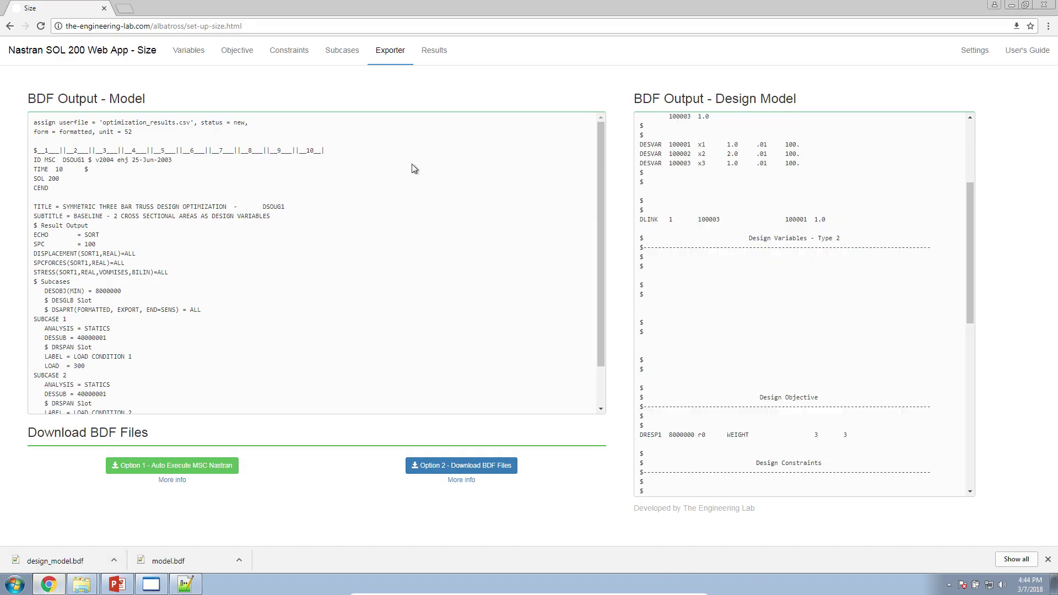
click(433, 53)
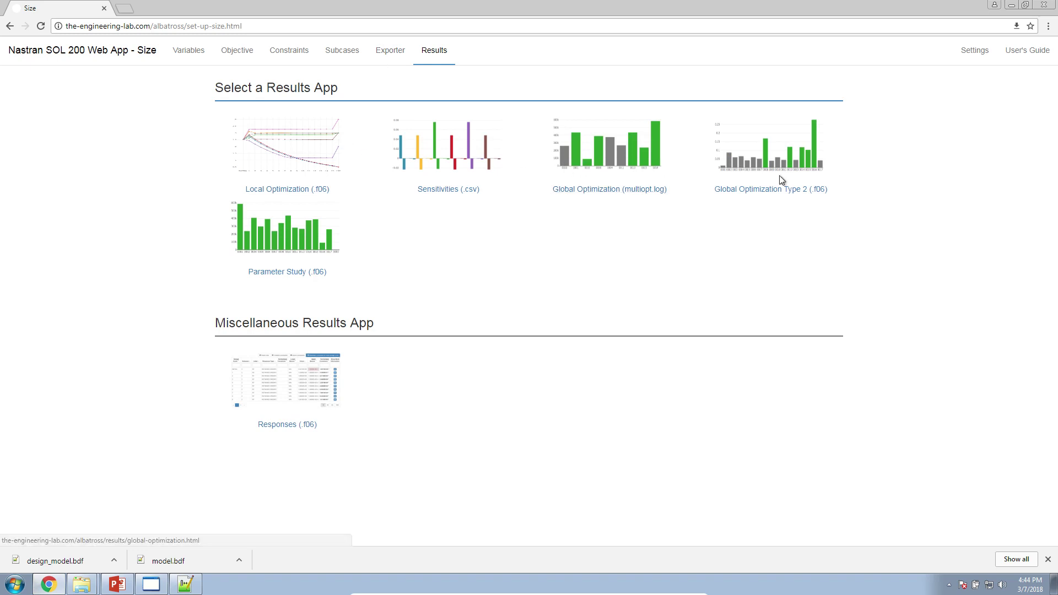
click(965, 53)
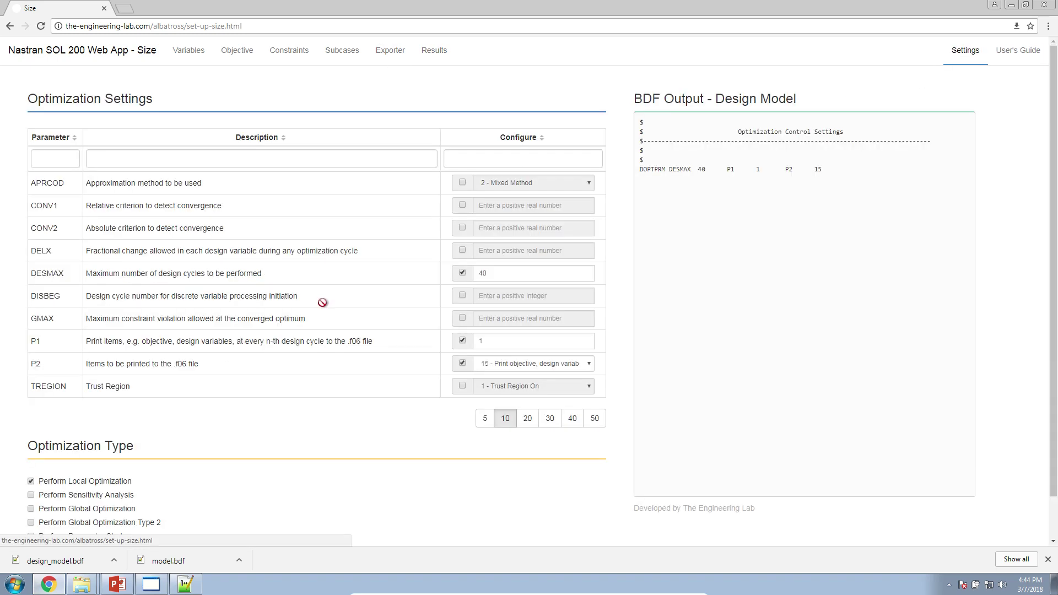
click(1047, 559)
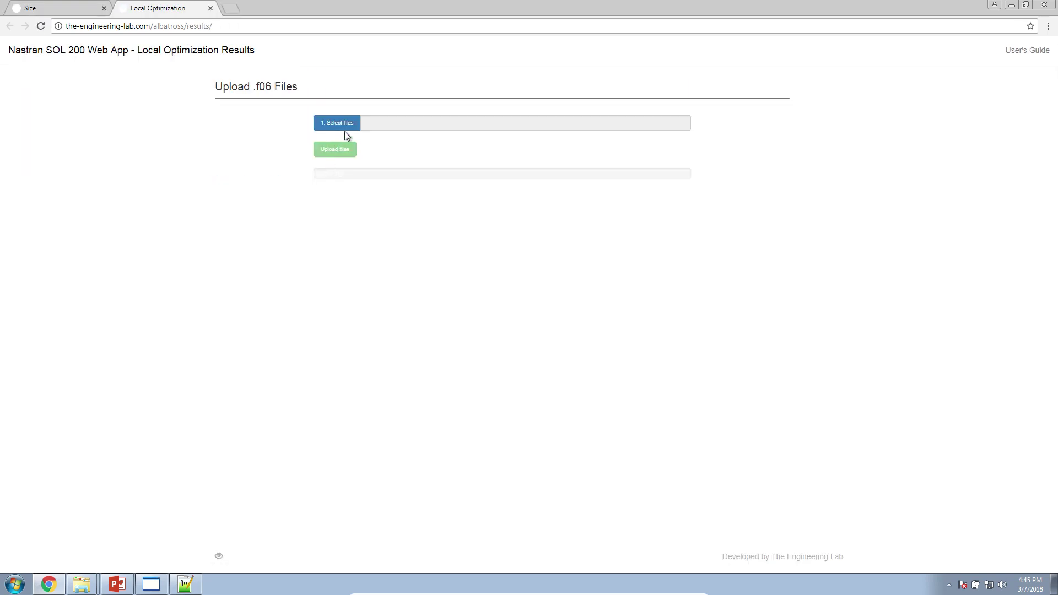
Upload model.f06 from option_2 and highlight its cycle-7 convergence message.
click(349, 129)
click(49, 87)
double_click(144, 86)
double_click(146, 81)
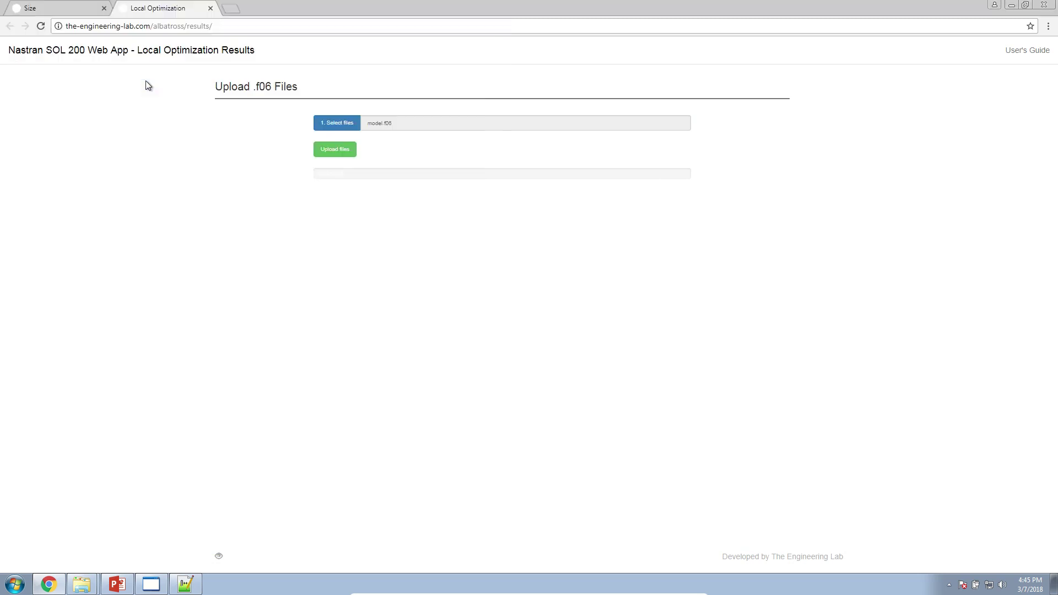
click(326, 156)
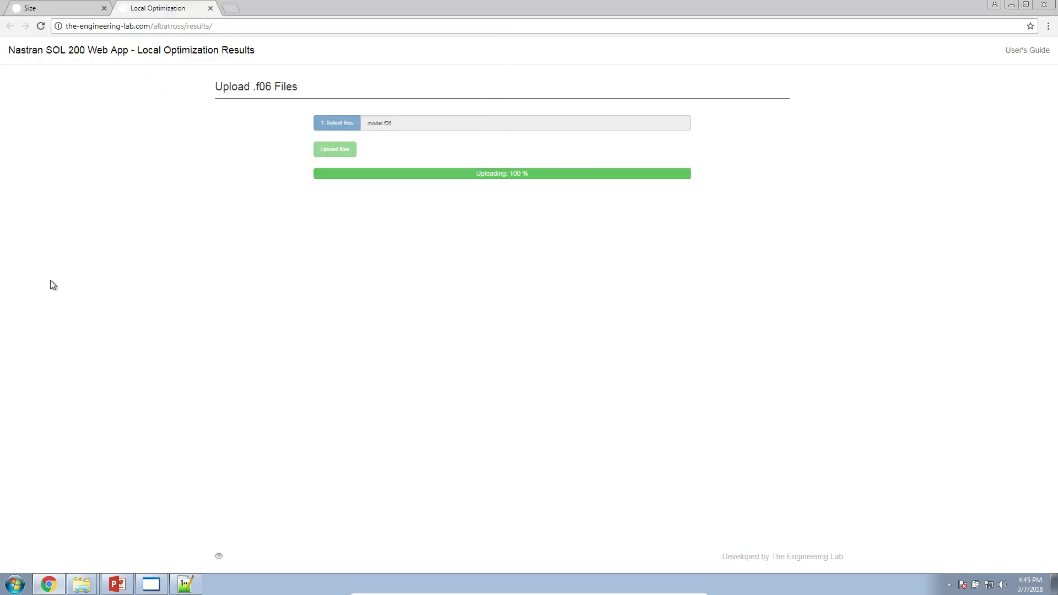
drag(250, 120, 541, 134)
click(337, 119)
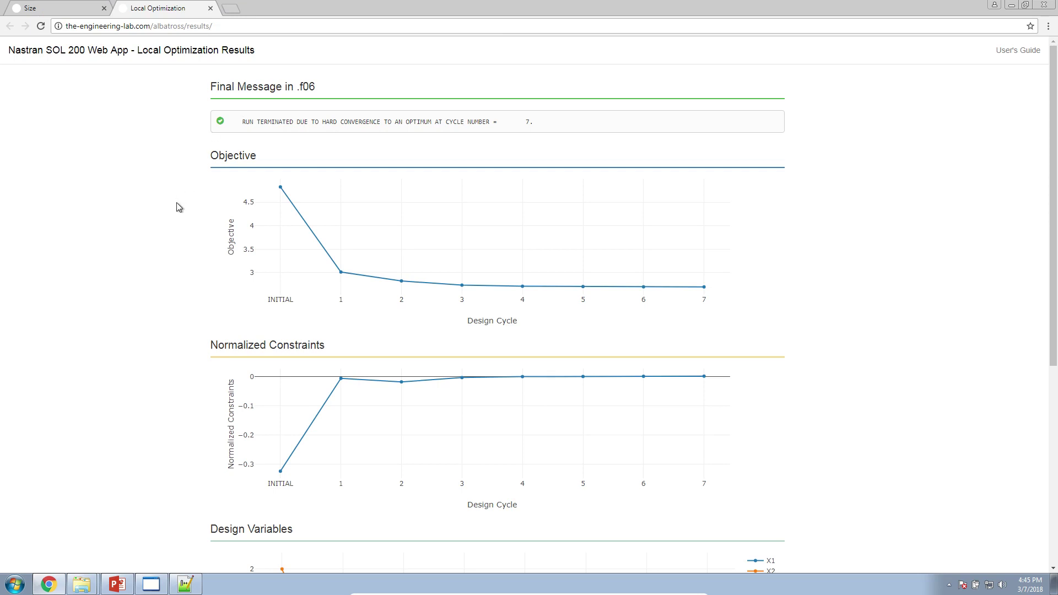
Show nastran_working_directory and its files: model.bdf, design_model.bdf, model.f04 and the Start MSC Nastran shortcut.
click(82, 11)
mouse_move(81, 588)
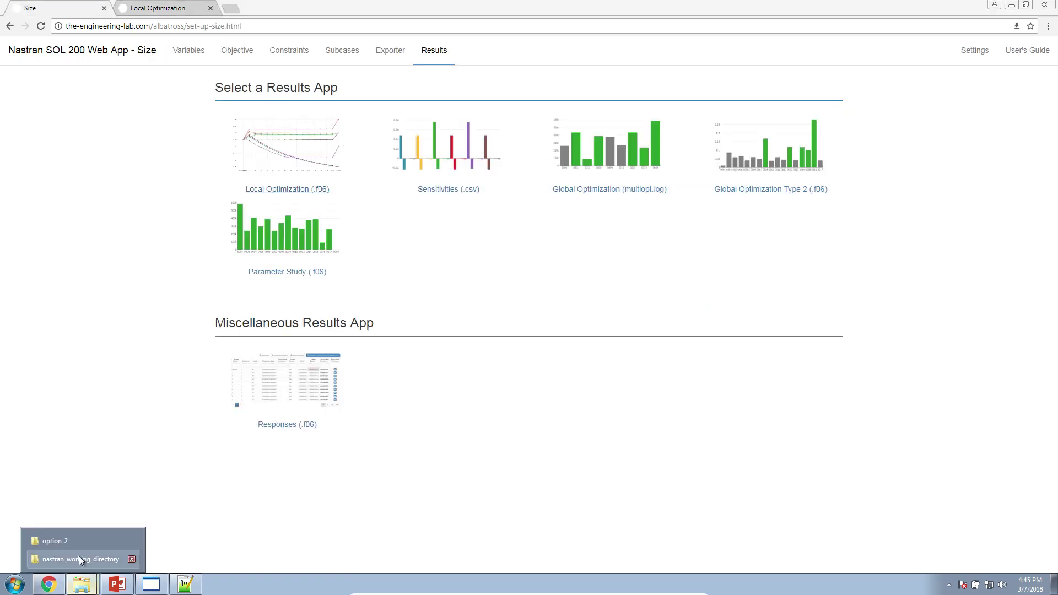
click(78, 491)
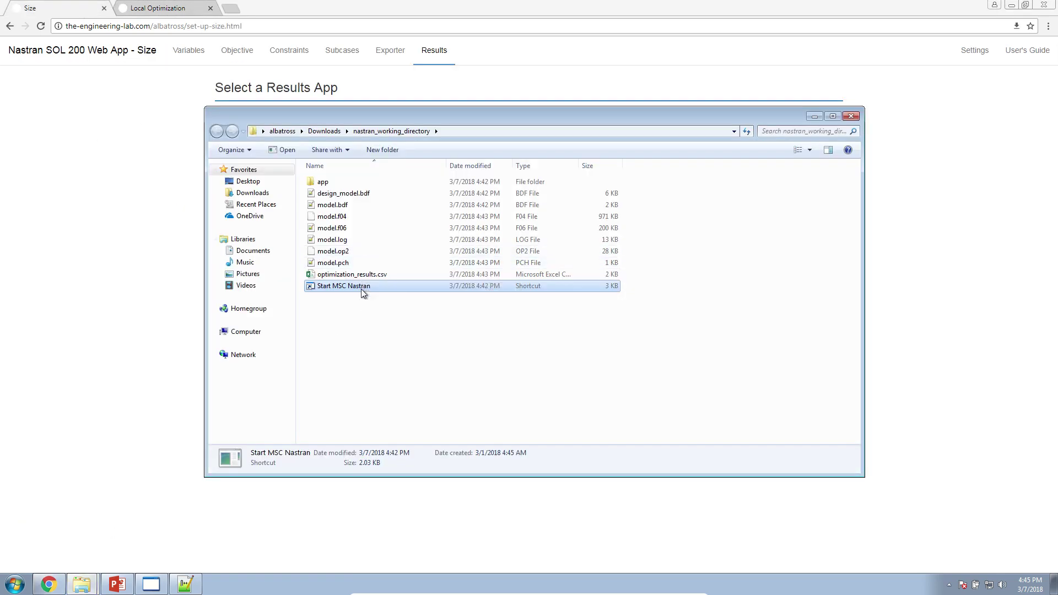
click(363, 302)
click(357, 206)
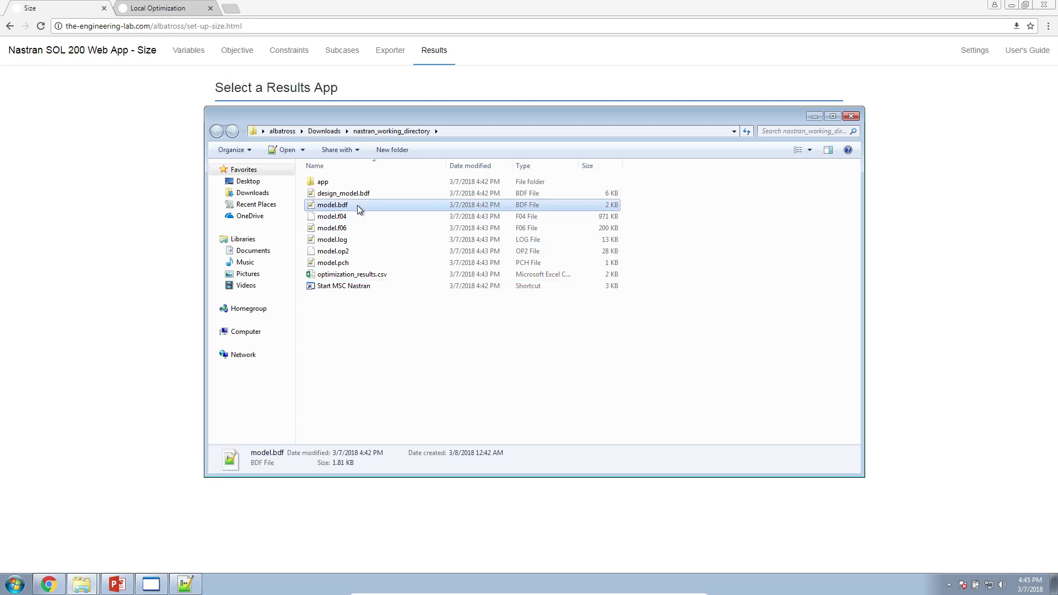
click(356, 195)
click(354, 208)
click(353, 219)
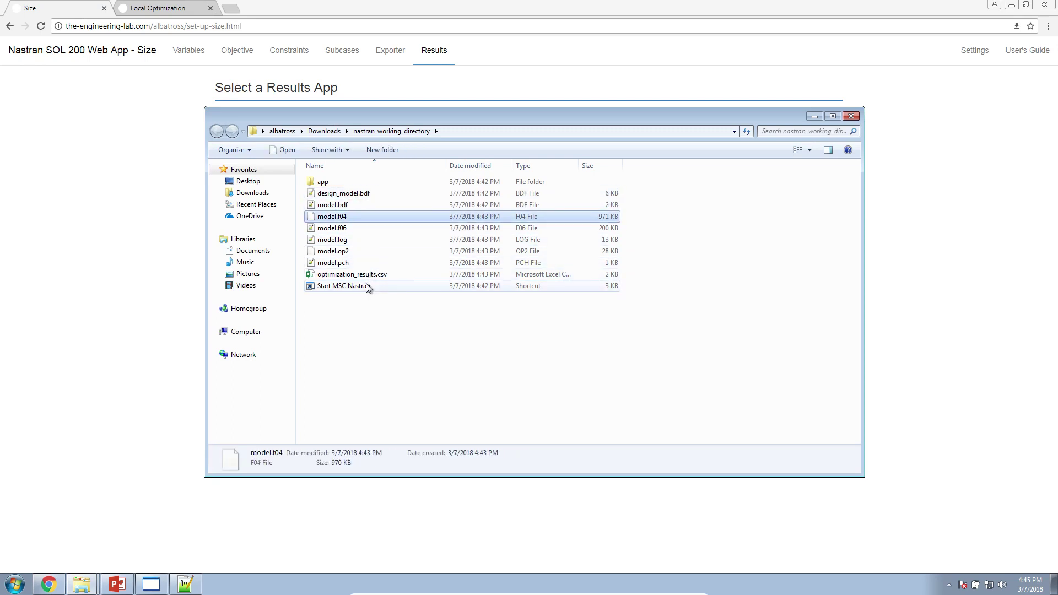
click(367, 286)
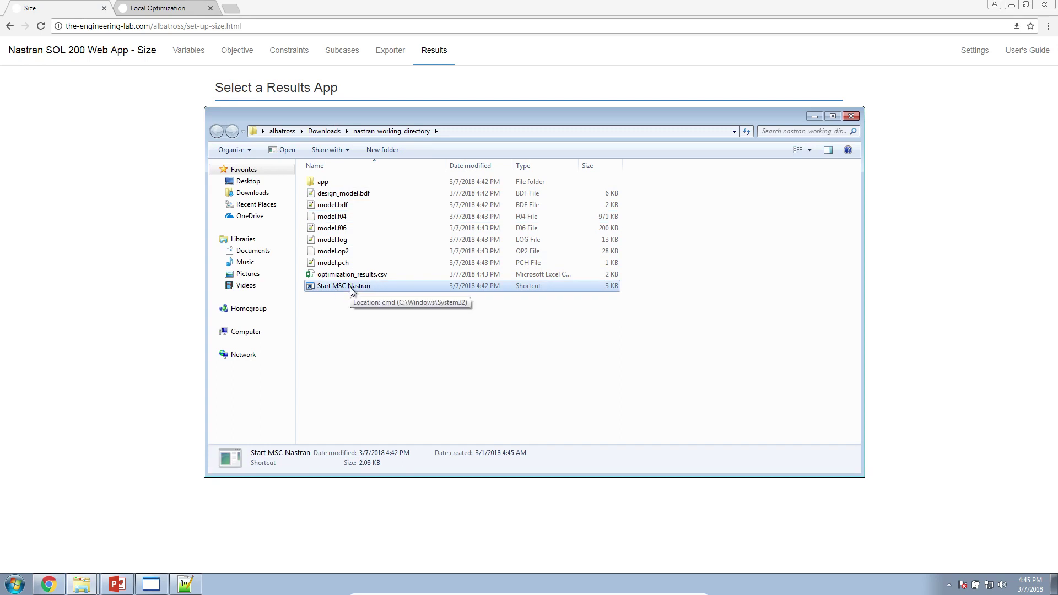
Run the Start MSC Nastran shortcut, accepting the security warning, and return to the Size results.
double_click(350, 287)
click(559, 301)
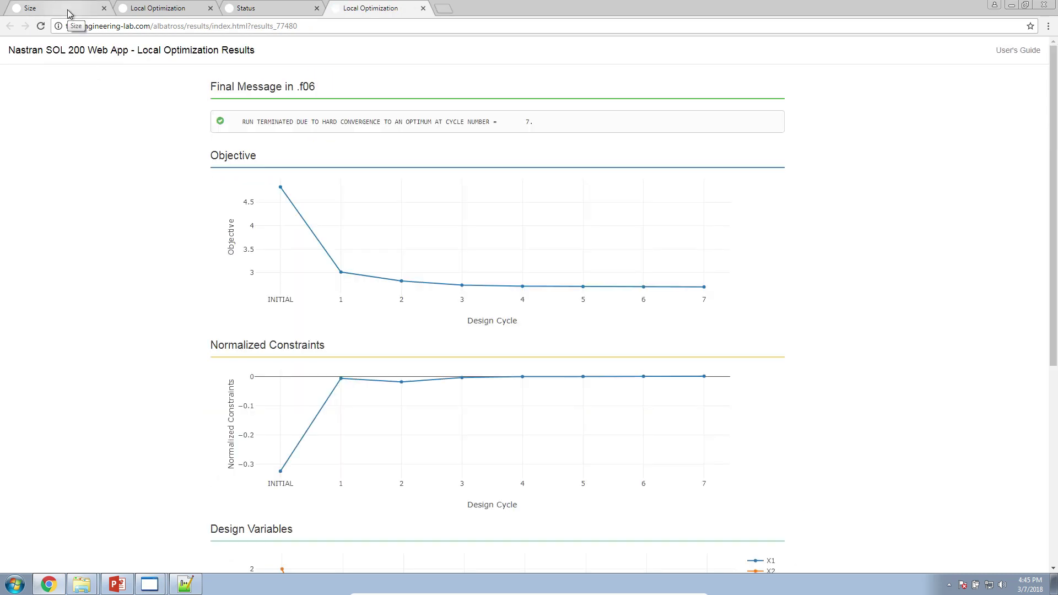
click(67, 9)
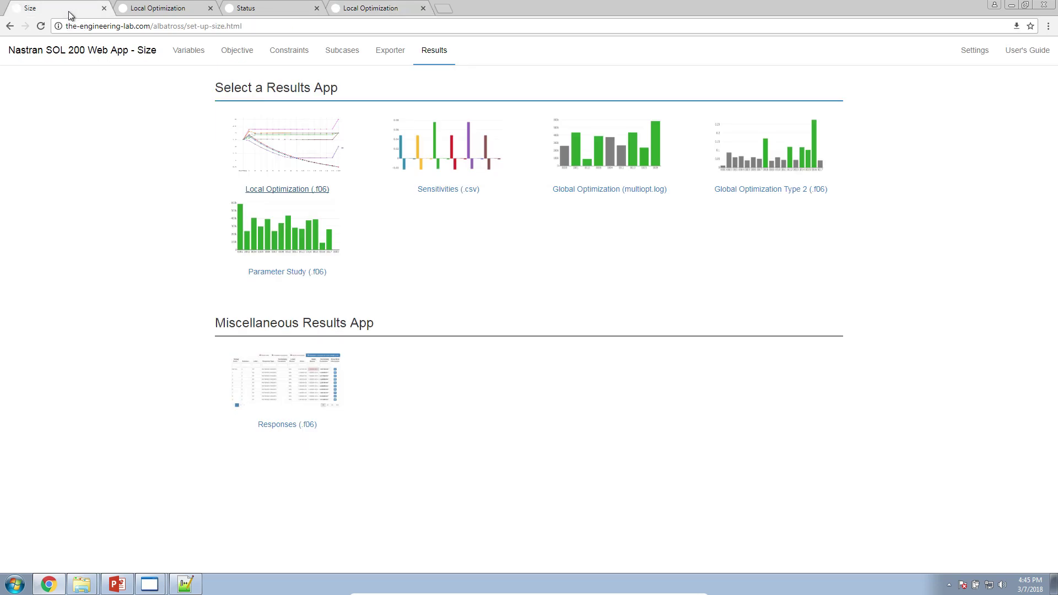
From the Exporter view, highlight the Page 8 global optimization entry on the Table of Contents slide.
click(379, 55)
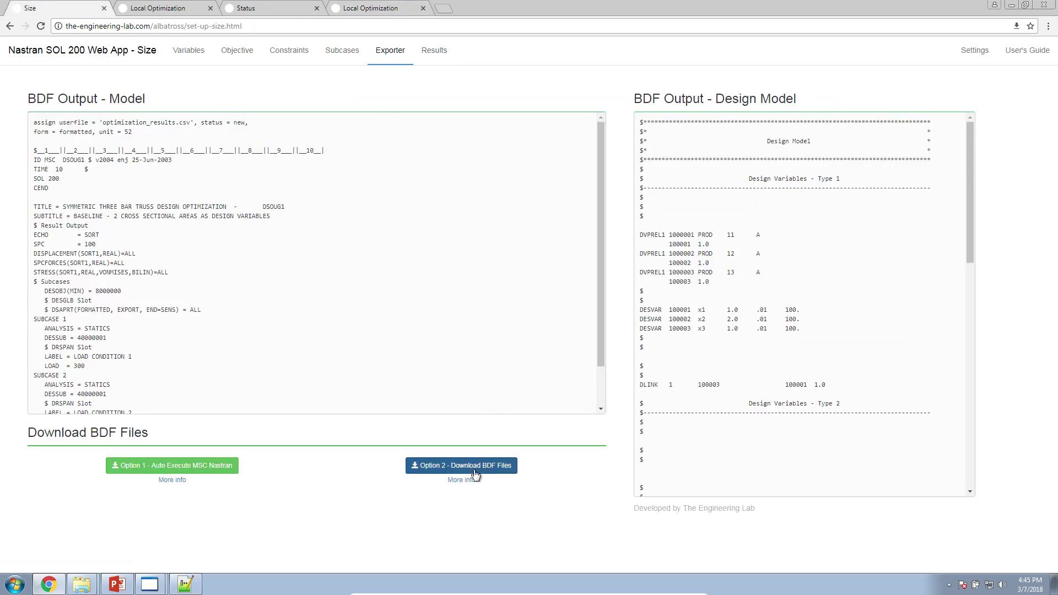
mouse_move(158, 589)
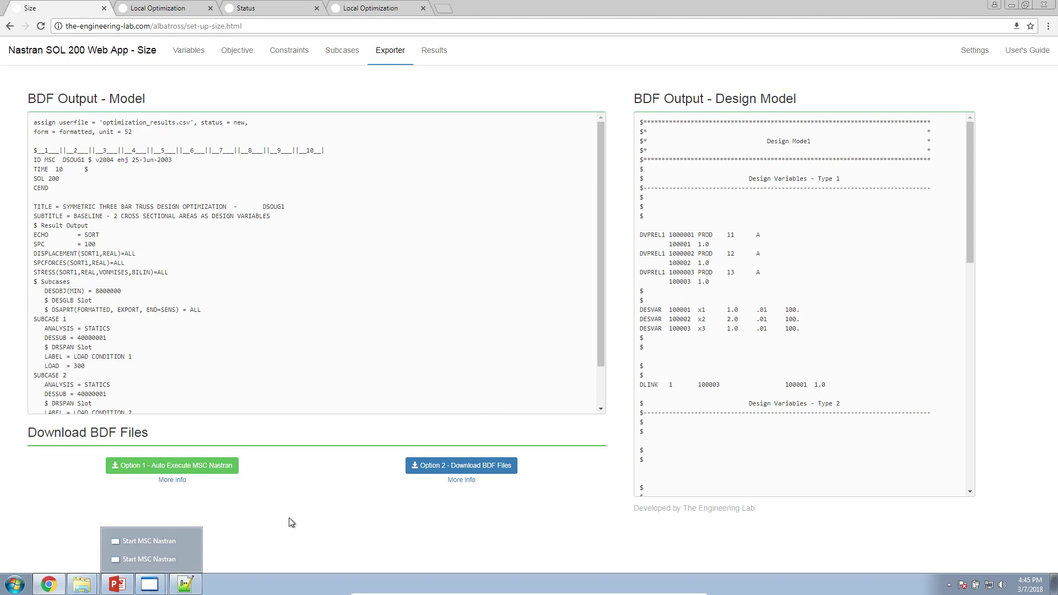
click(122, 587)
click(98, 228)
triple_click(520, 262)
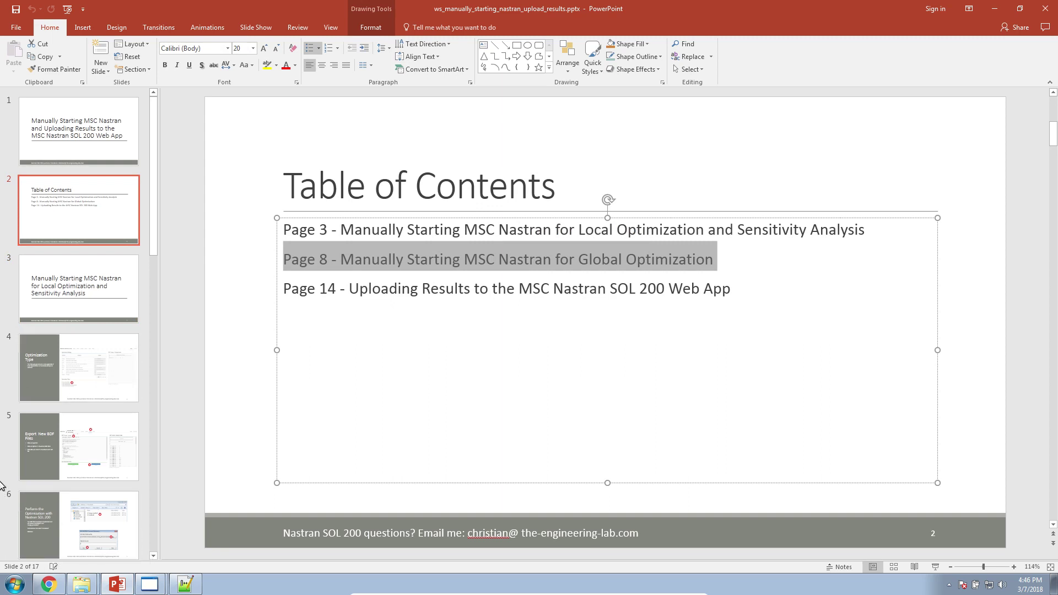
Back in the web app, open the optimization Settings page.
click(49, 583)
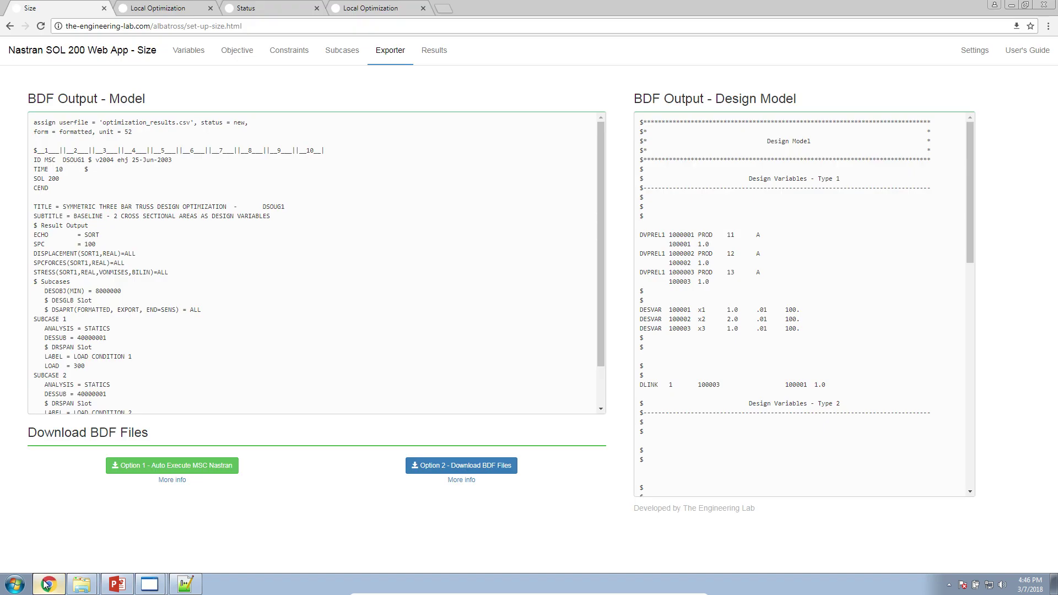
click(972, 51)
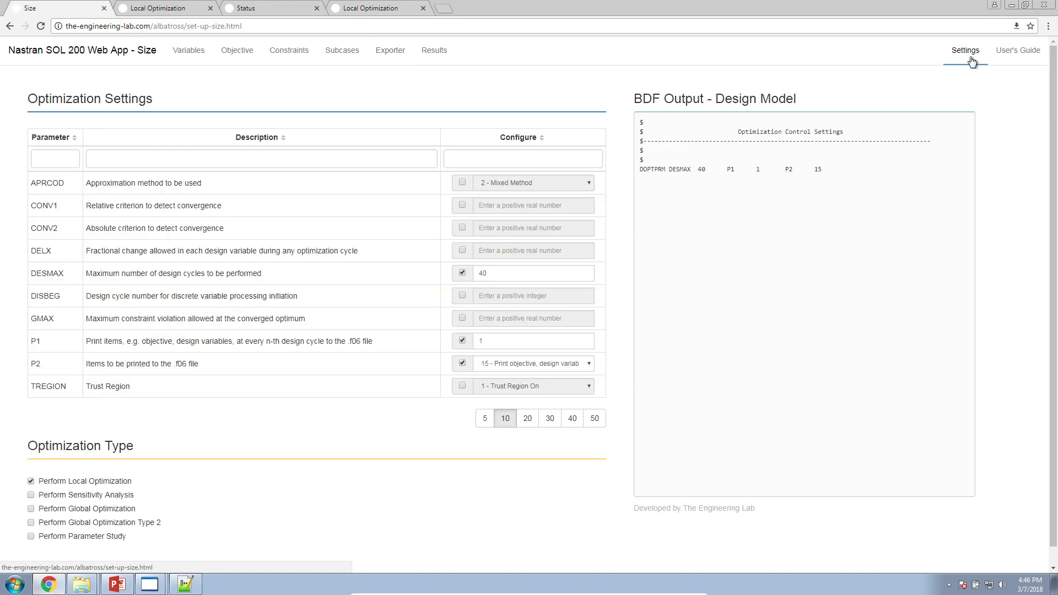
Set Optimization Type to Perform Global Optimization, comparing it with the tutorial slide's optimization options.
click(102, 511)
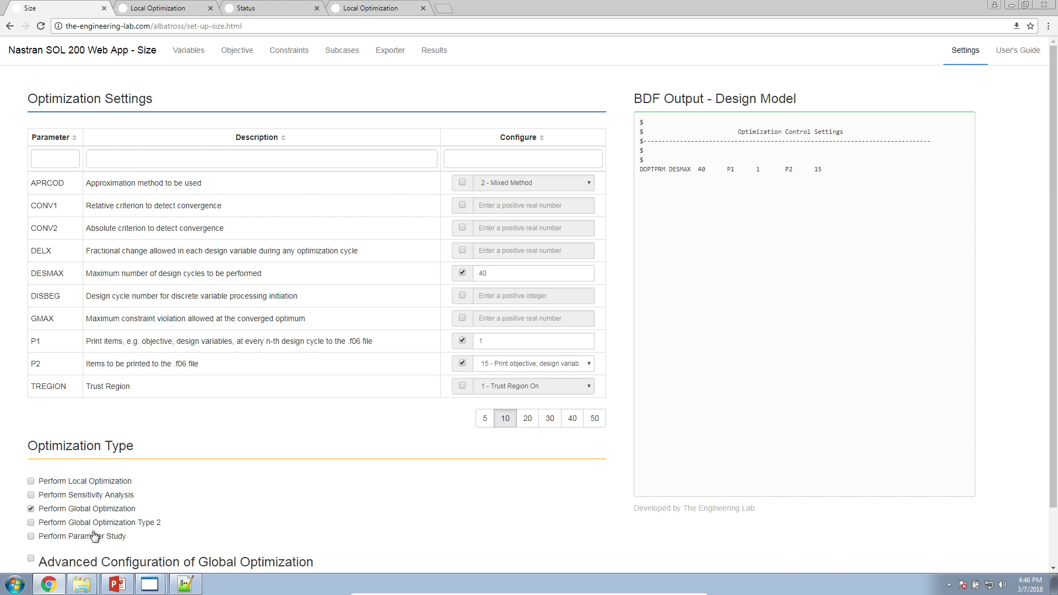
click(122, 587)
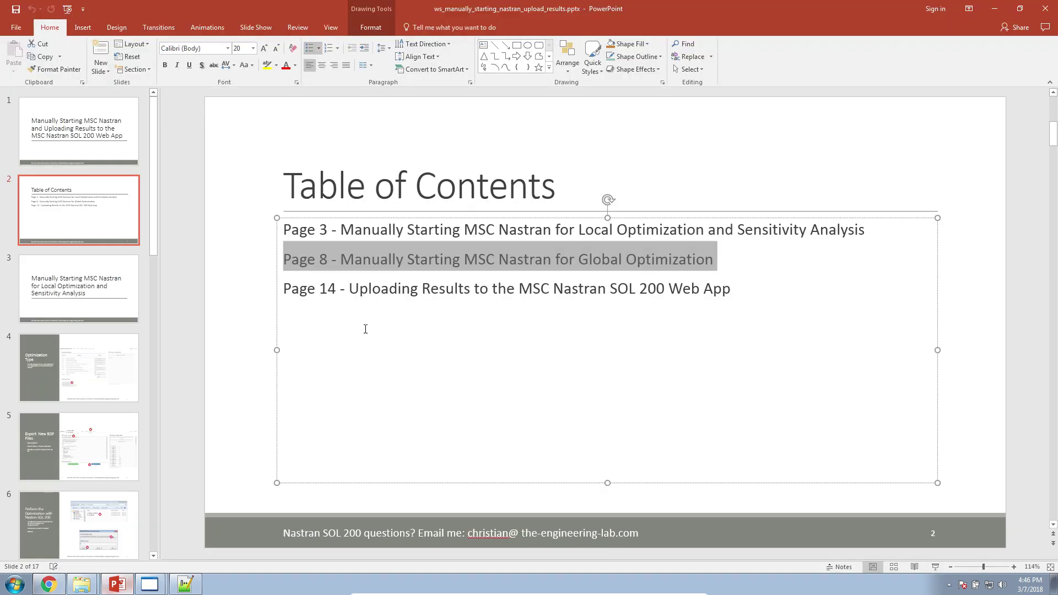
triple_click(435, 228)
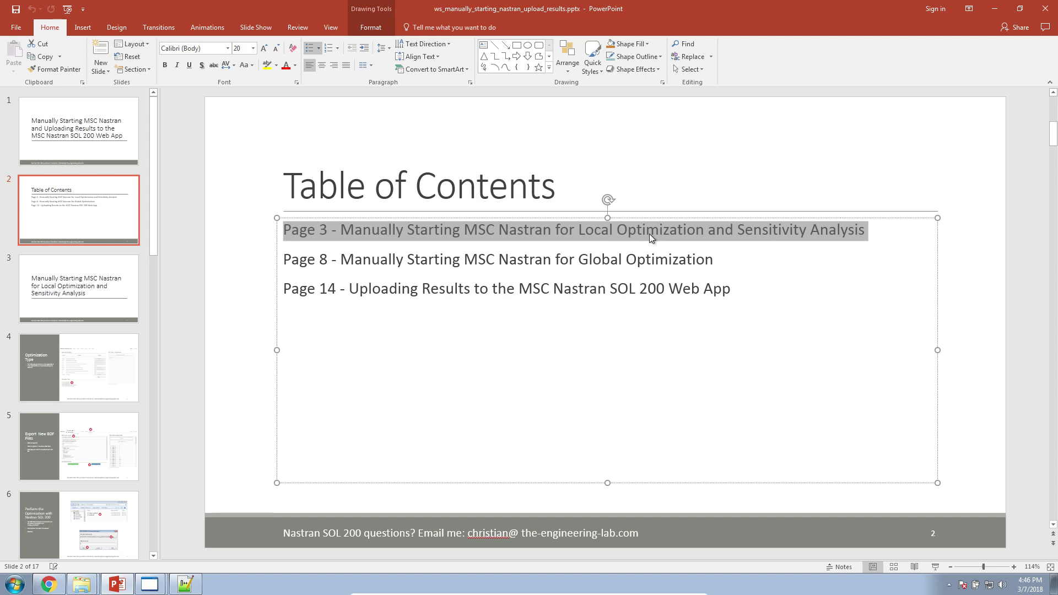
drag(650, 237, 497, 255)
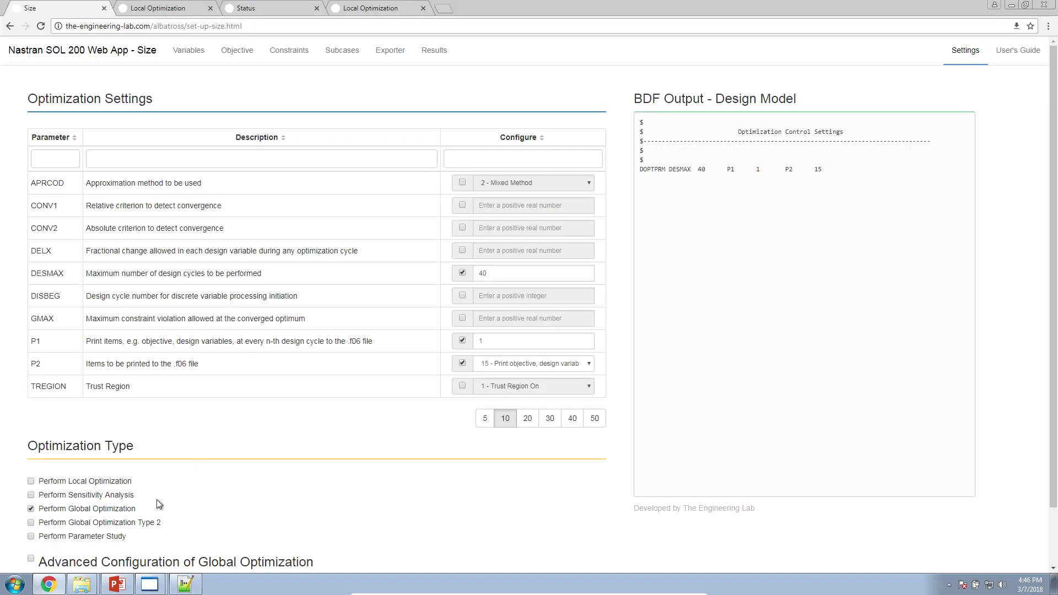
drag(149, 499, 38, 487)
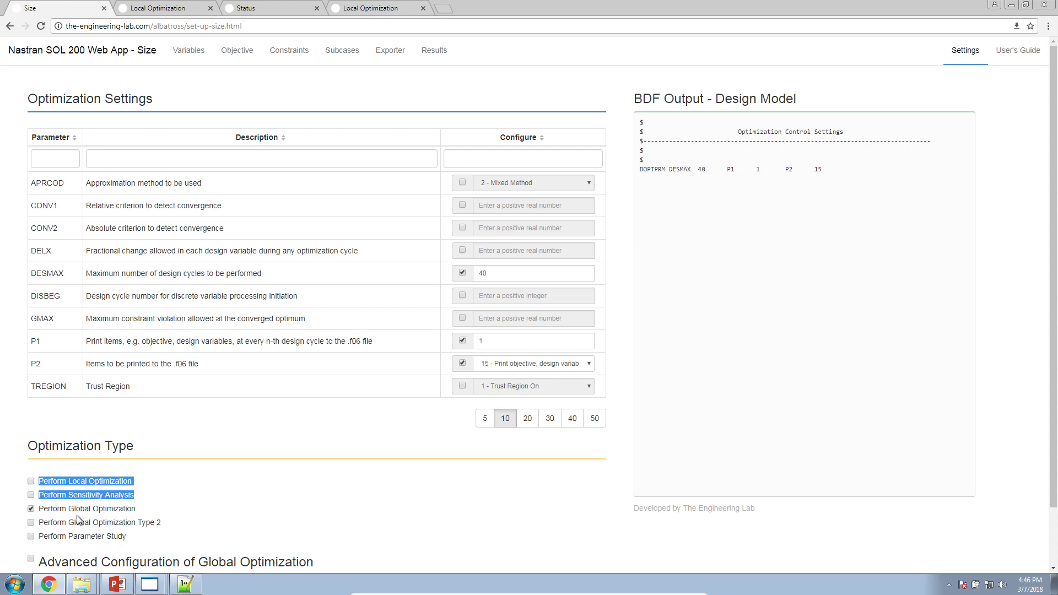
drag(26, 513, 148, 509)
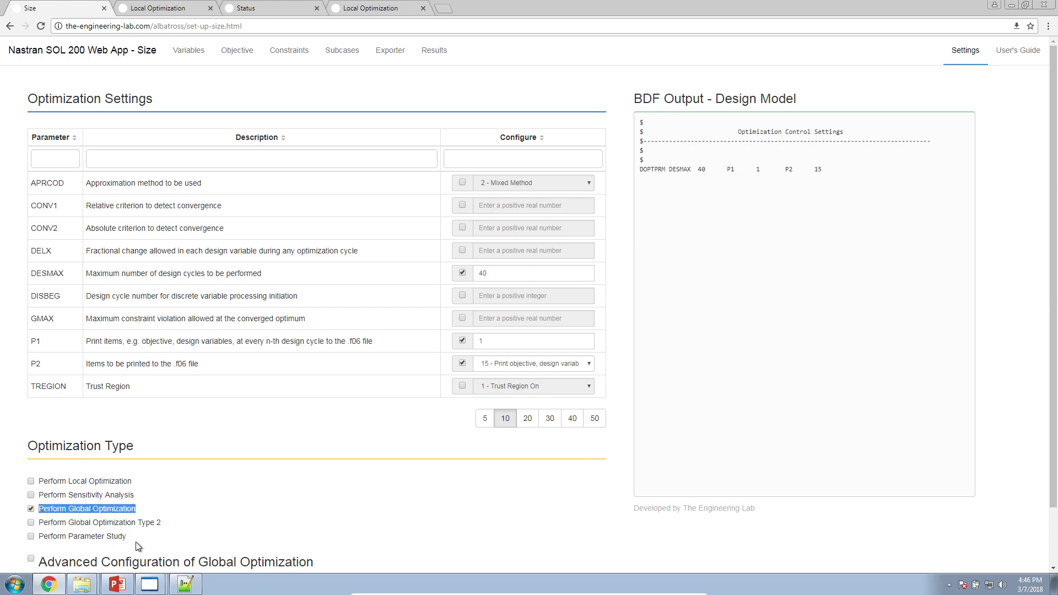
drag(137, 548, 104, 543)
drag(190, 539, 33, 526)
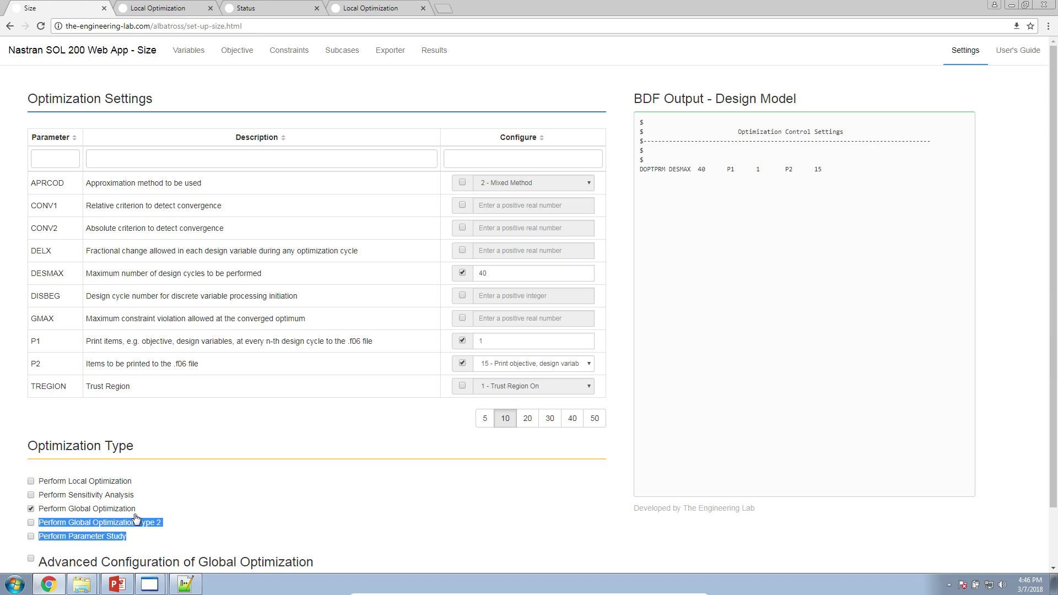
drag(157, 507, 34, 511)
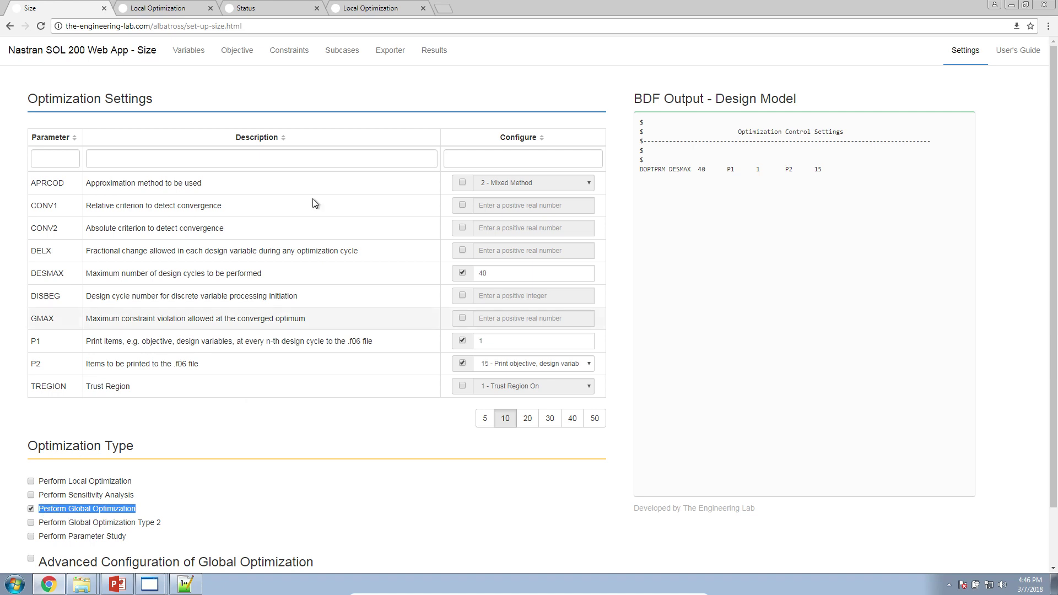
Download the model BDF, design model BDF and GO.xml files from the Exporter.
click(379, 57)
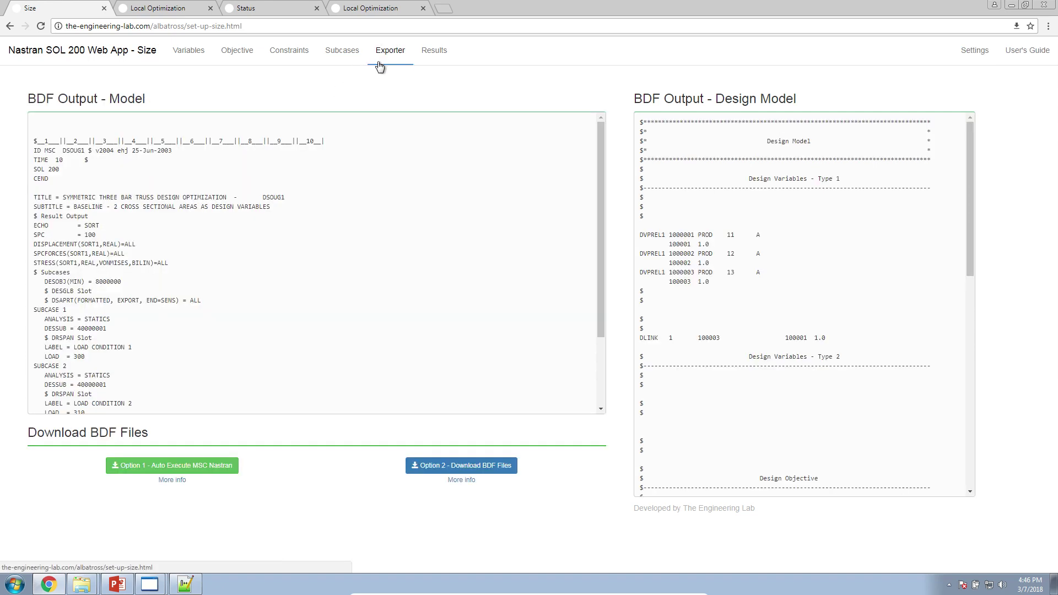
click(419, 466)
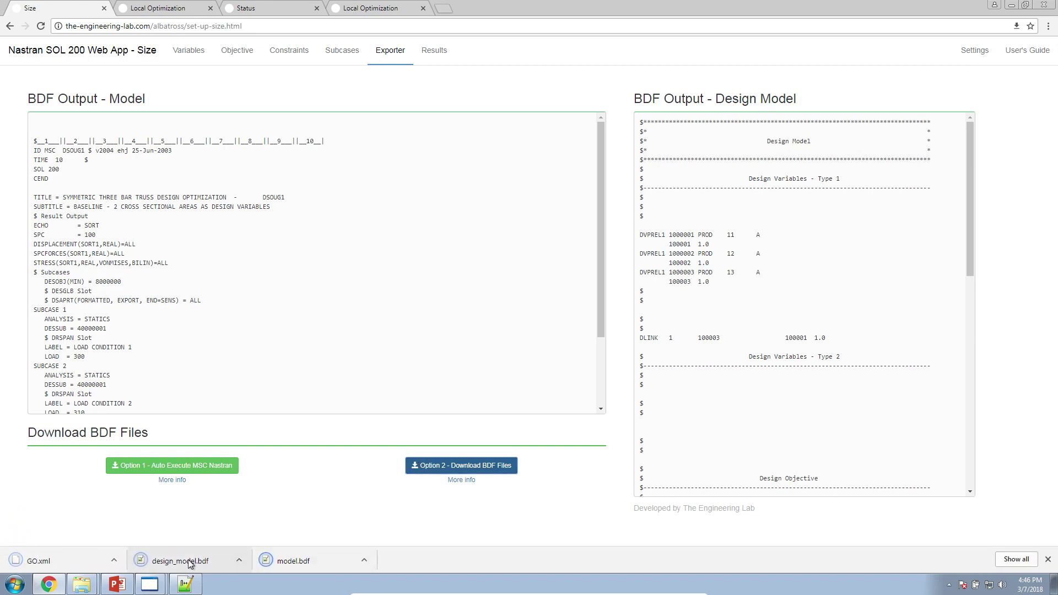
drag(33, 141, 189, 368)
drag(687, 132, 687, 440)
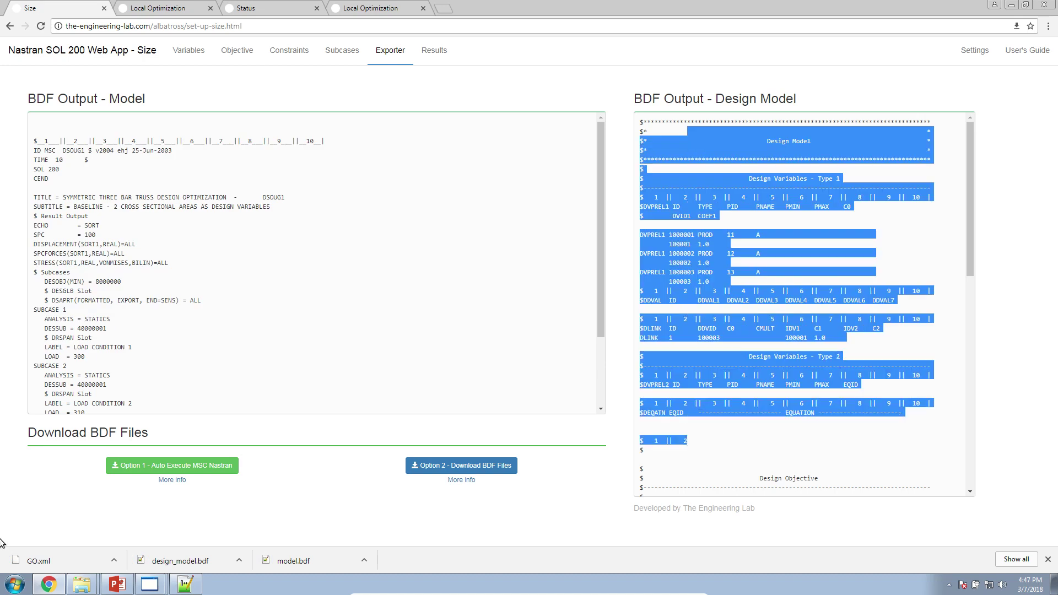
drag(32, 564, 83, 559)
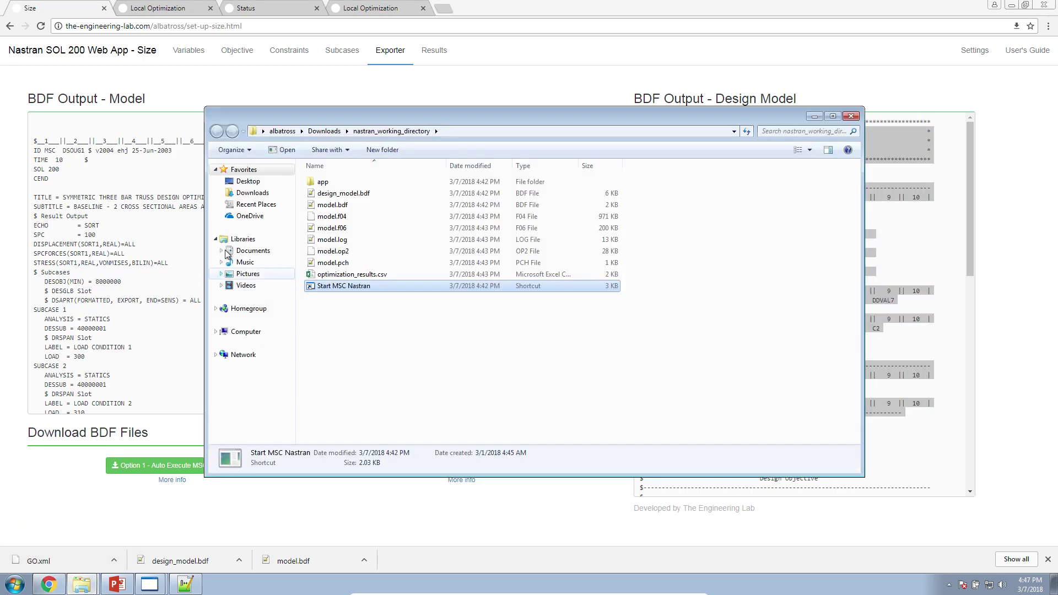
Create a new folder named 3_global_optimization in Downloads.
click(249, 193)
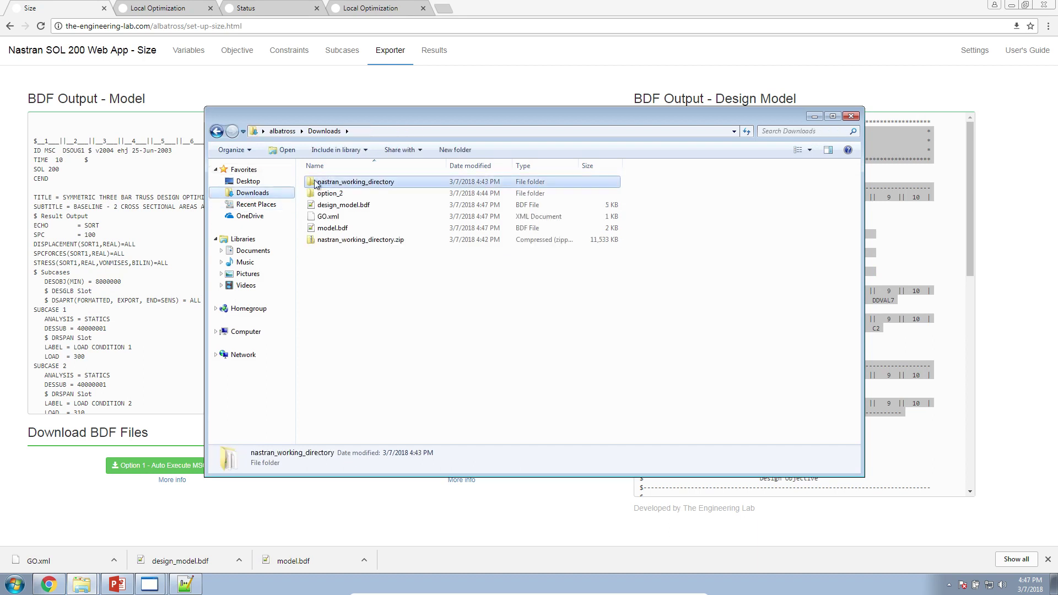
click(454, 150)
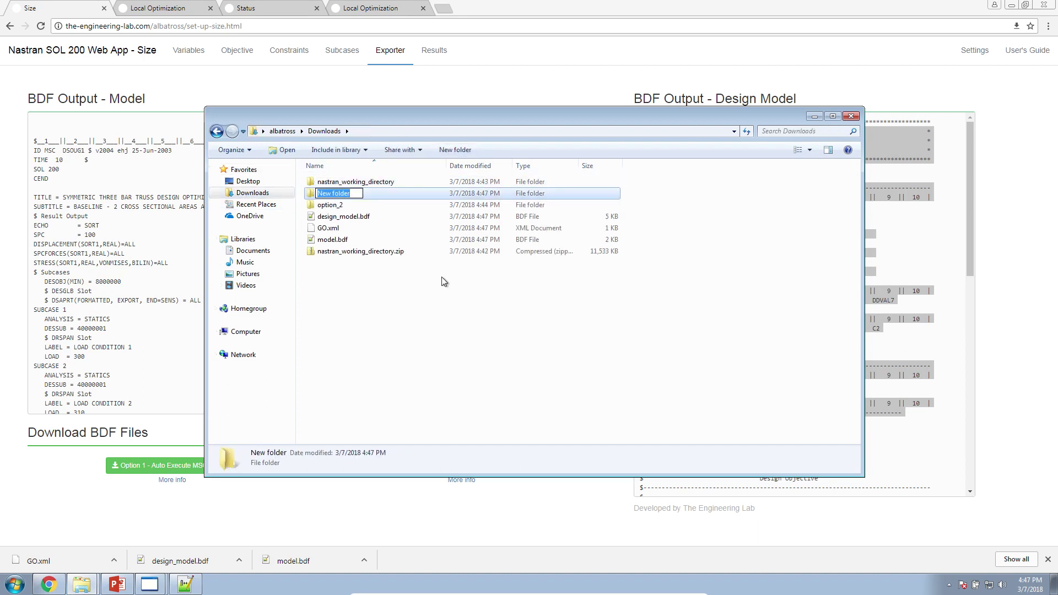
text(3_global_optimization)
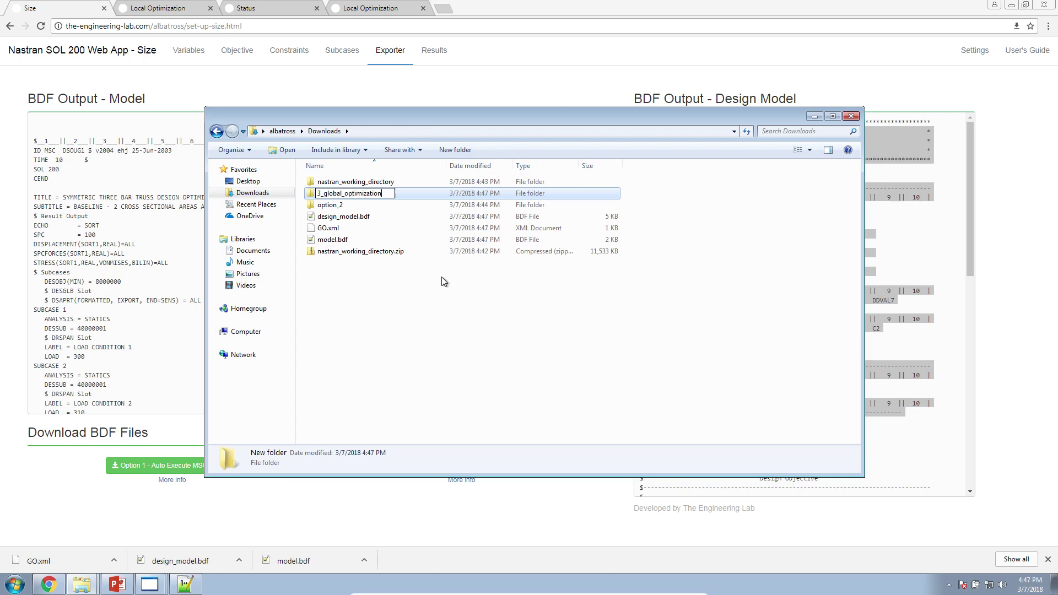
key(Return)
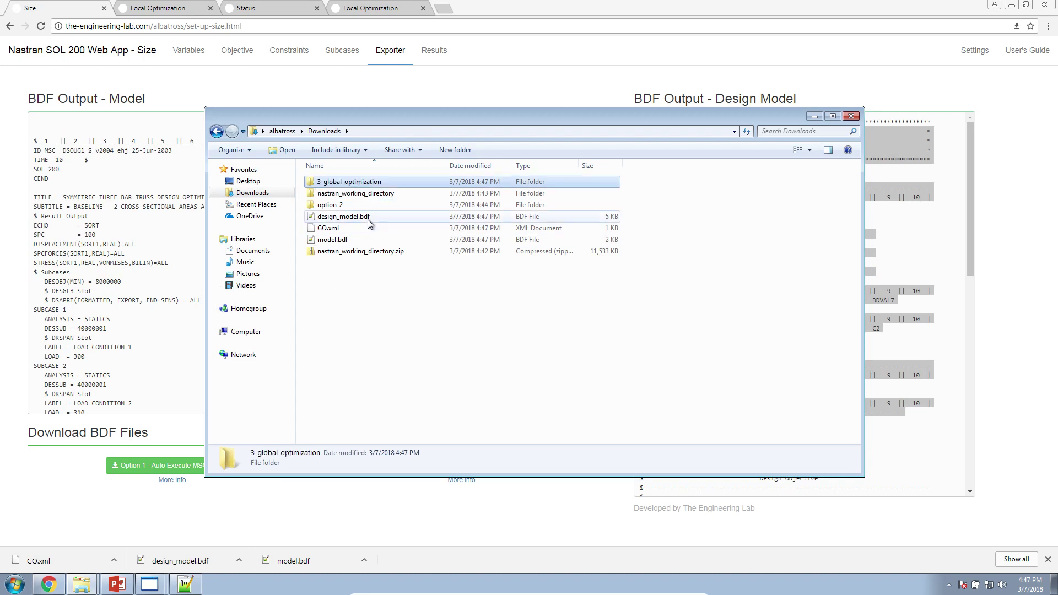
Delete option_2, nastran_working_directory and the zip, and move the three files into 3_global_optimization.
click(375, 193)
ctrl+click(369, 206)
ctrl+click(367, 252)
key(Delete)
key(Return)
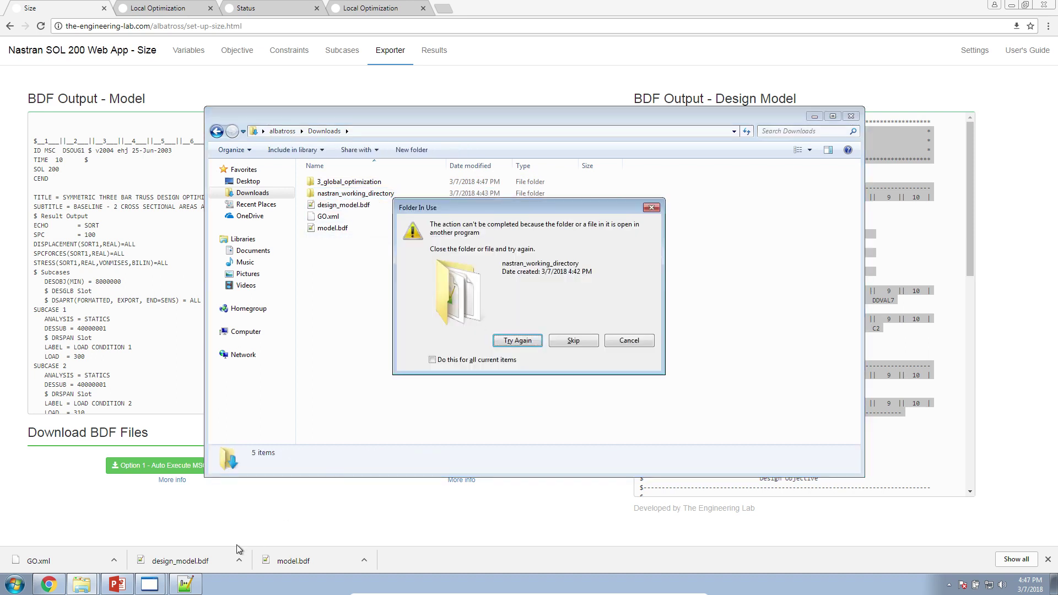
right_click(150, 584)
click(165, 569)
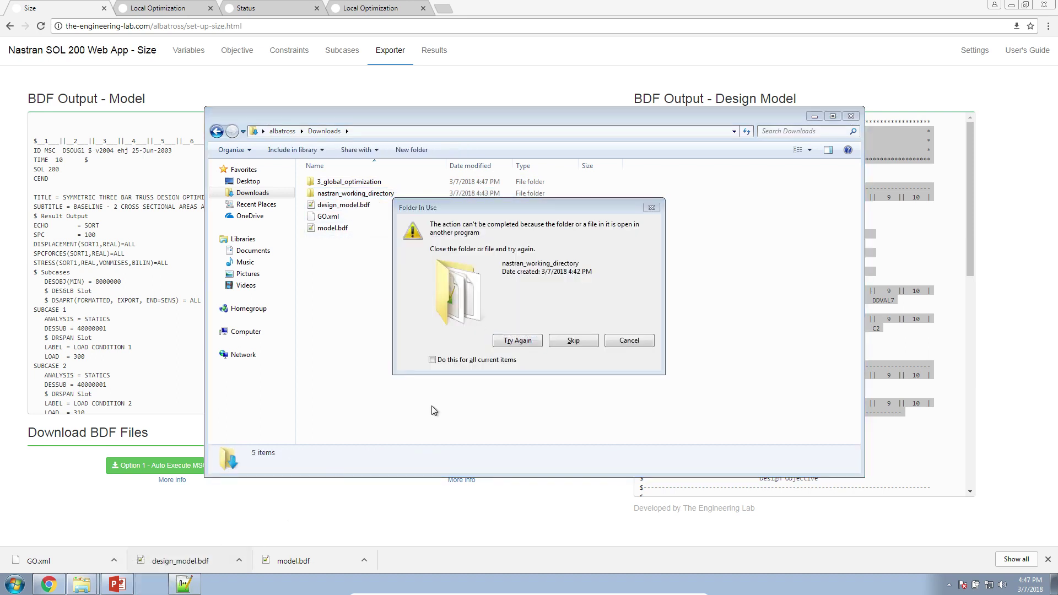
click(501, 338)
drag(390, 248, 365, 185)
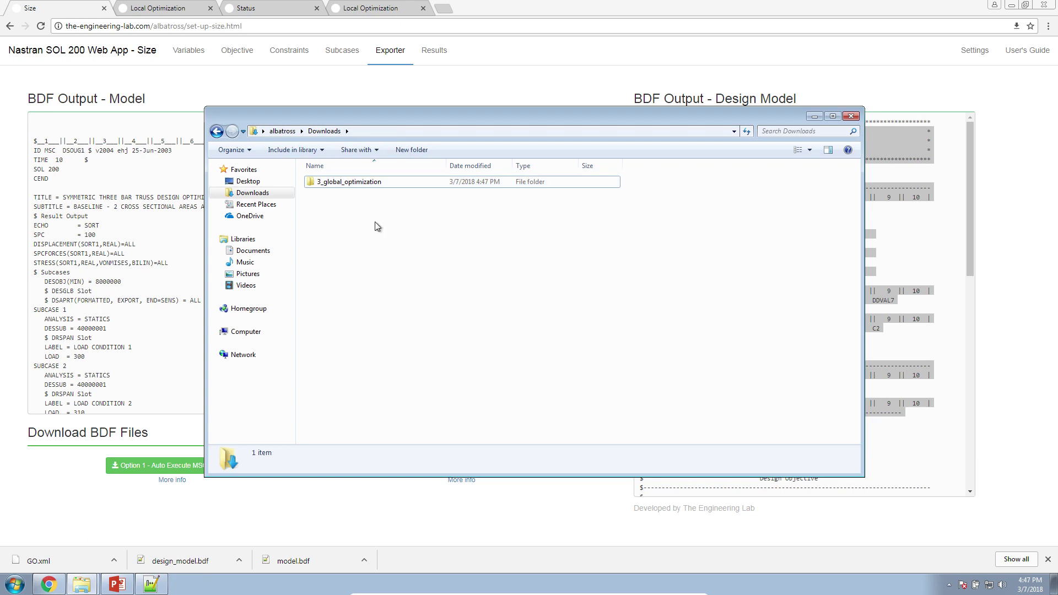
double_click(355, 182)
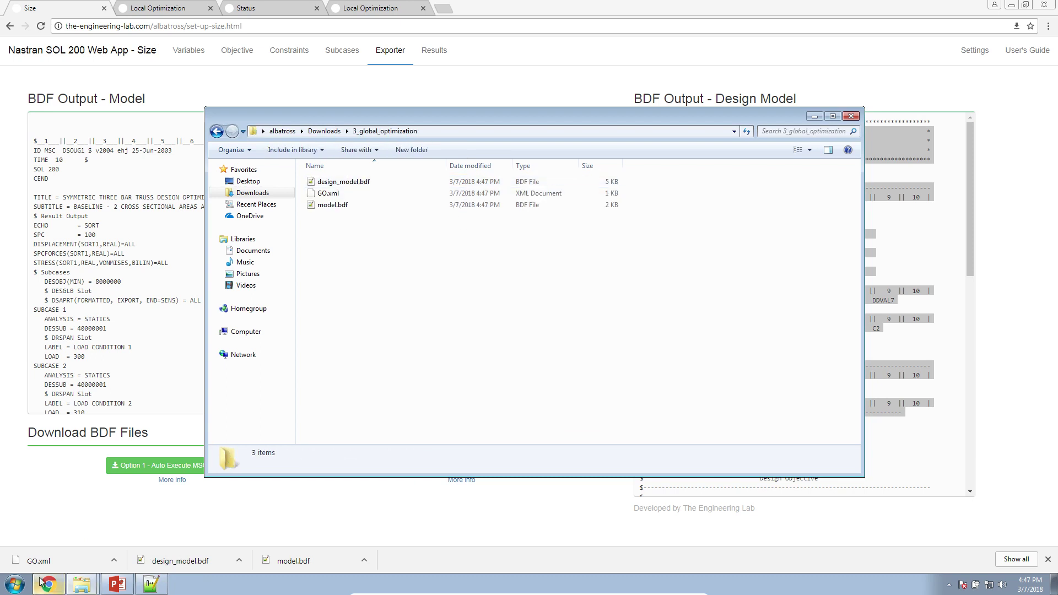
In a new cmd console, cd to Downloads\3_global_optimization and run msc20180 MultiOpt GO.xml (not recognized).
click(22, 584)
text(cmd)
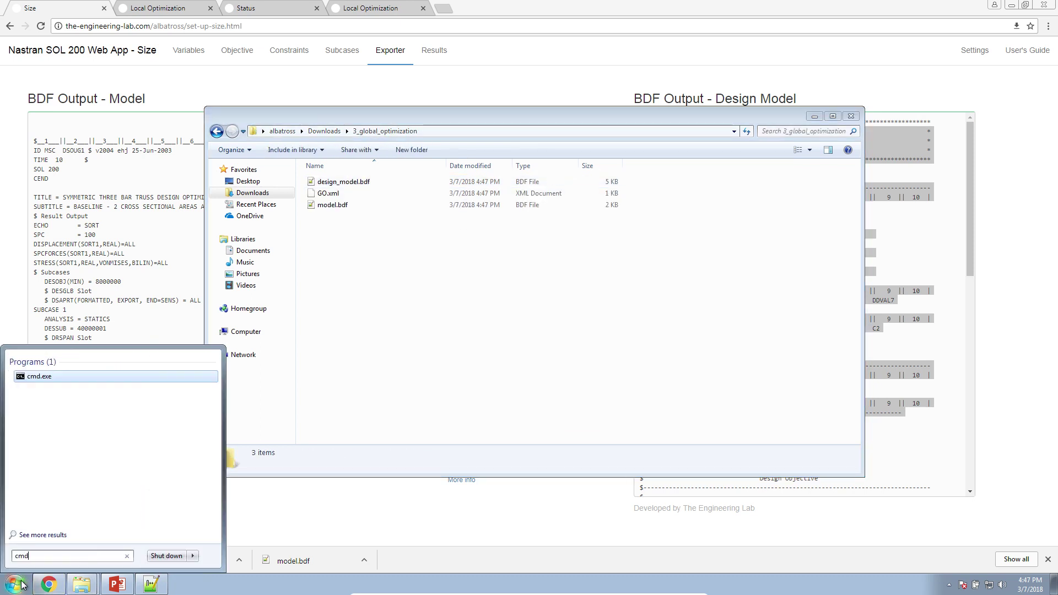
key(Return)
text(c)
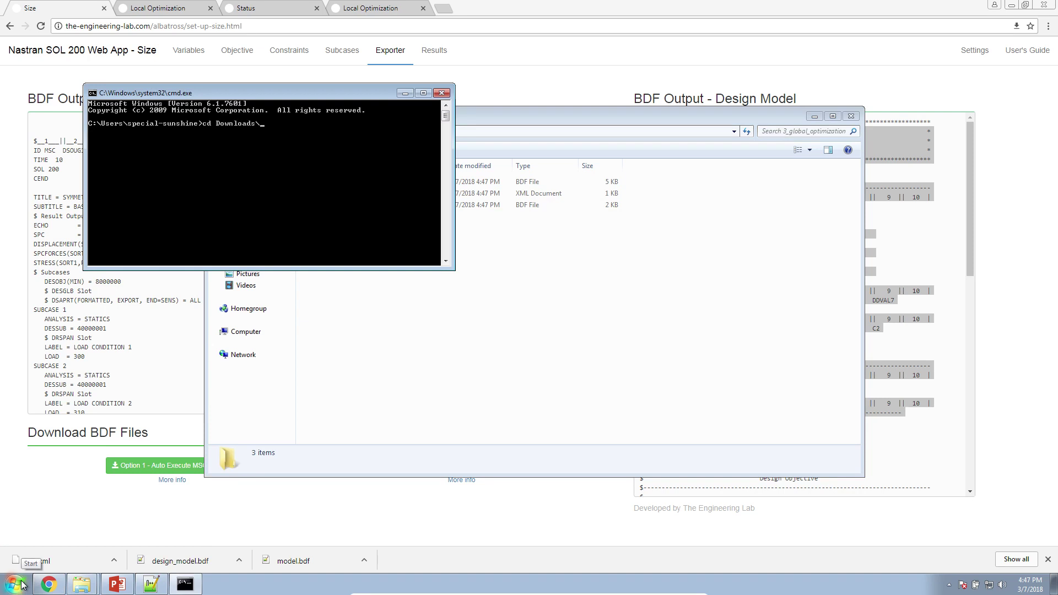
text(d Downloads\3_global_optimization)
key(Return)
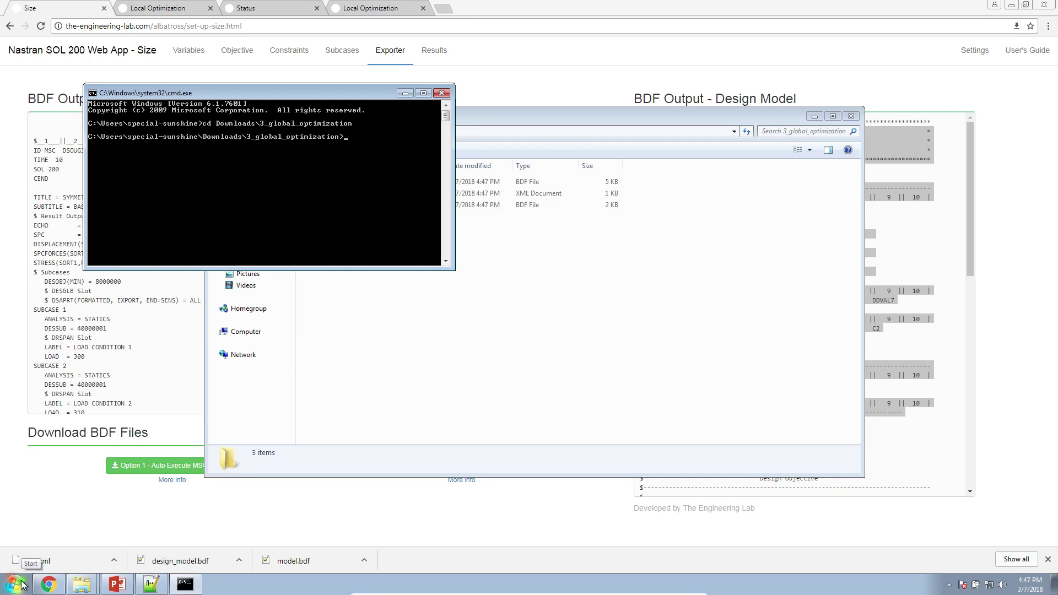
key(Return)
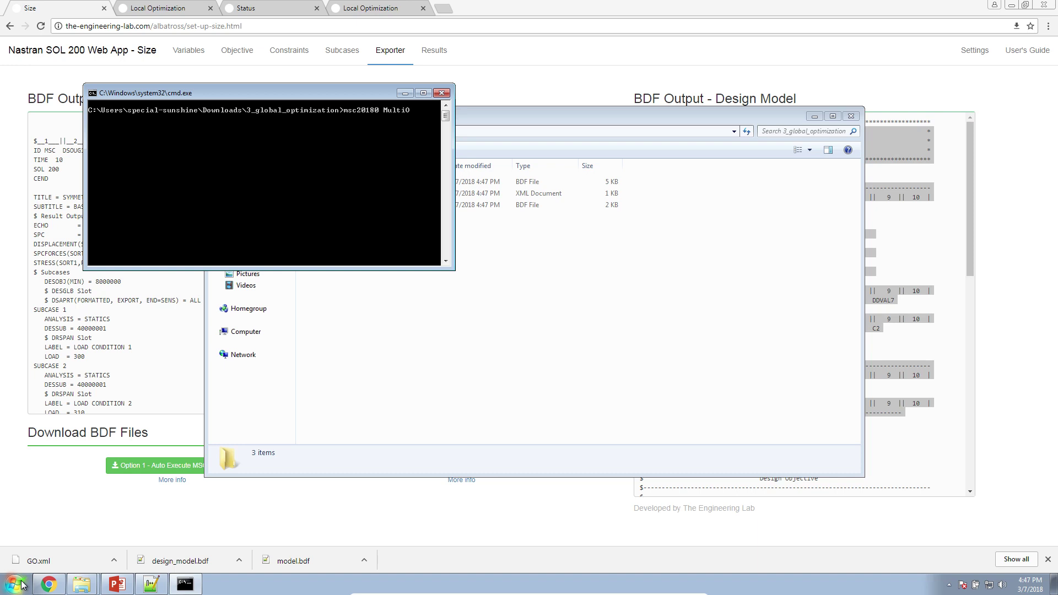
key(Return)
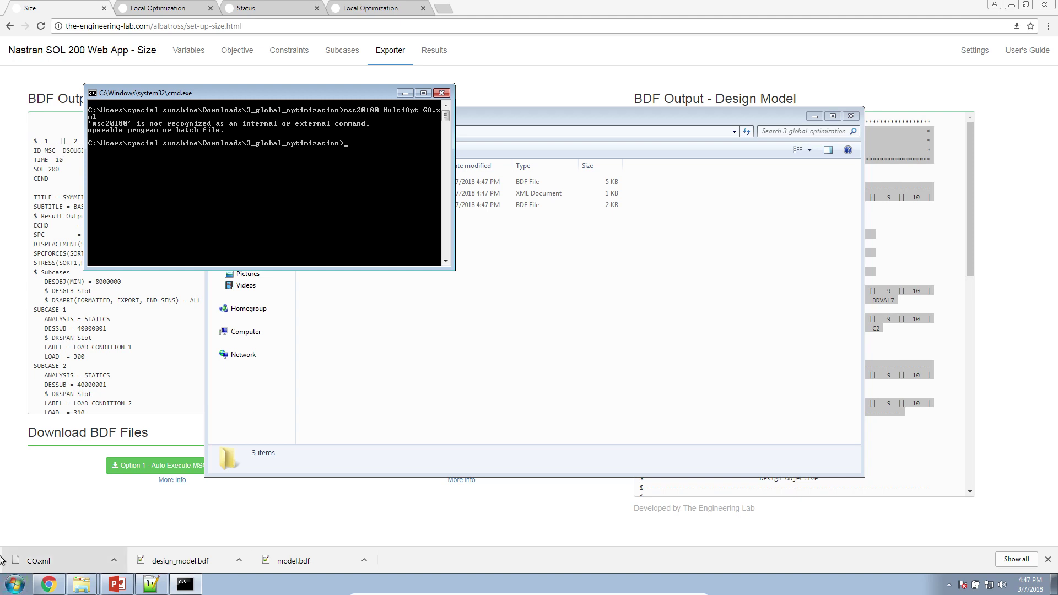
Close Chrome, Notepad++ and PowerPoint.
click(1044, 5)
click(606, 289)
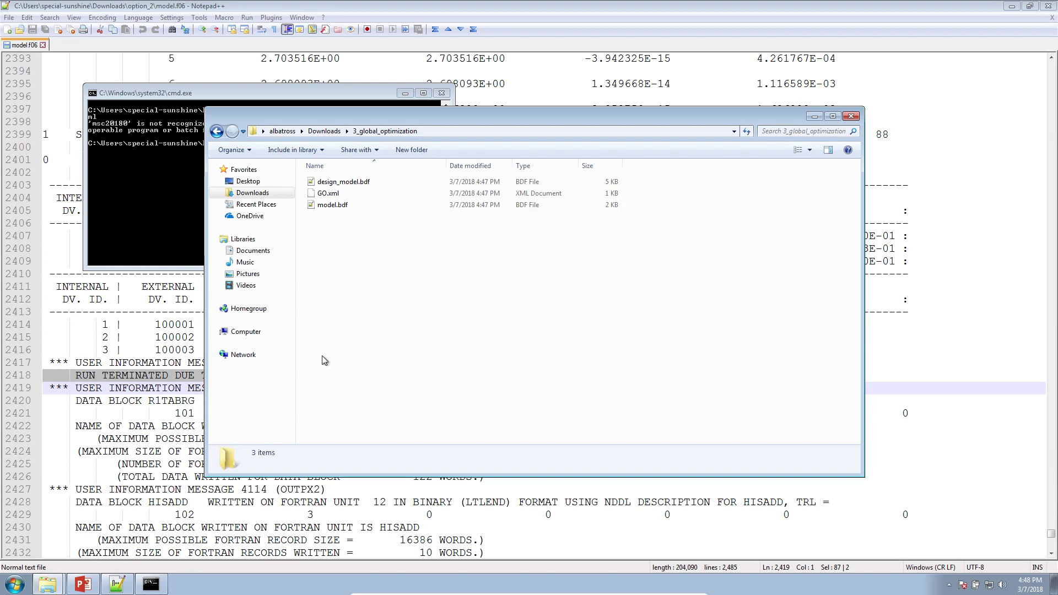
right_click(116, 578)
click(99, 562)
right_click(83, 583)
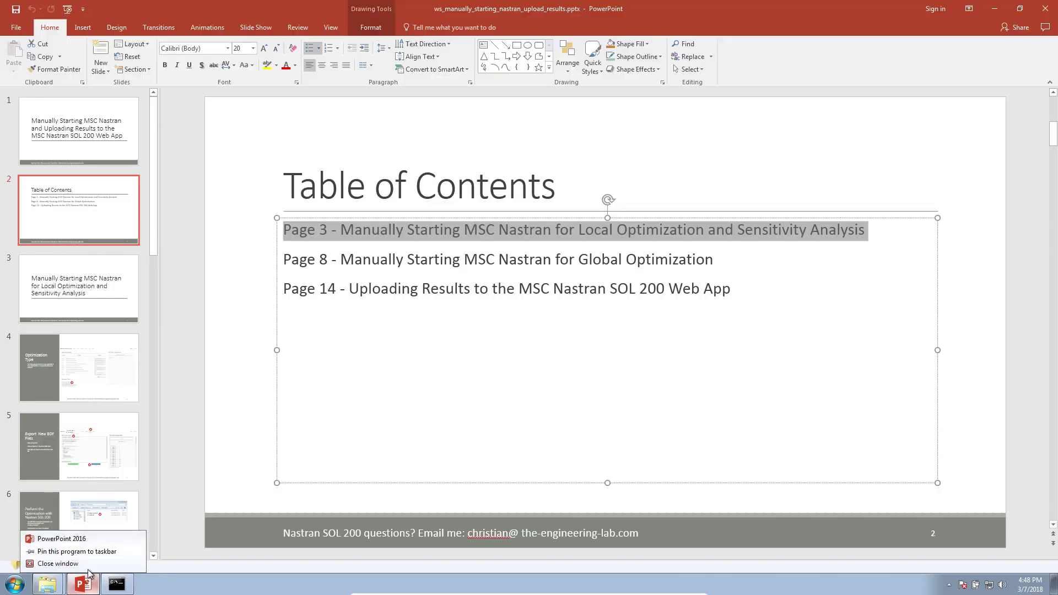
click(88, 562)
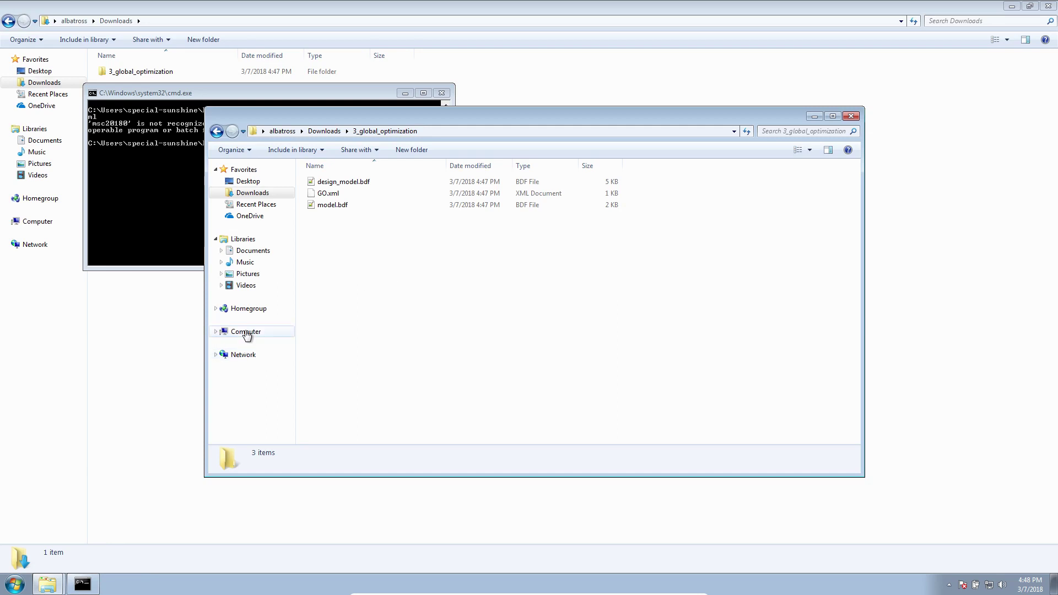
Browse to C:\MSC.Software\MSC_Nastran\20180\bin and copy its path from the address bar.
click(256, 330)
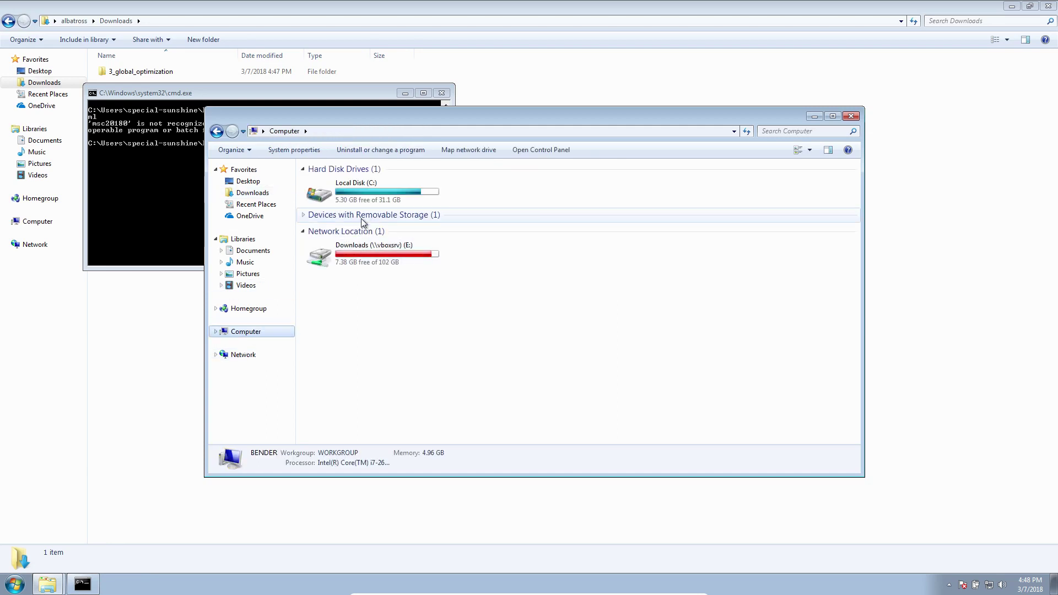
double_click(365, 187)
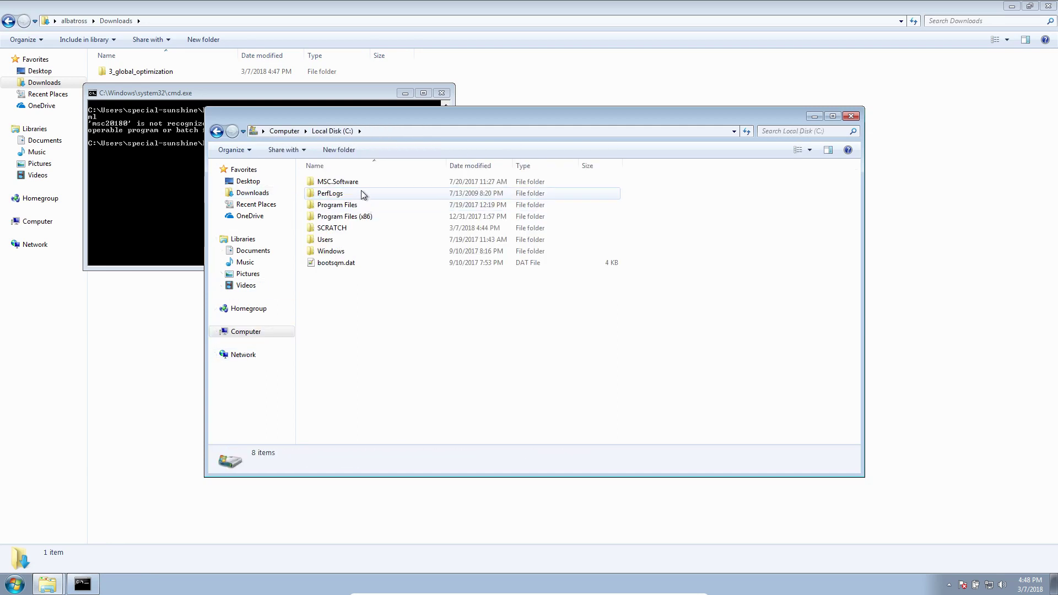
double_click(362, 185)
double_click(359, 190)
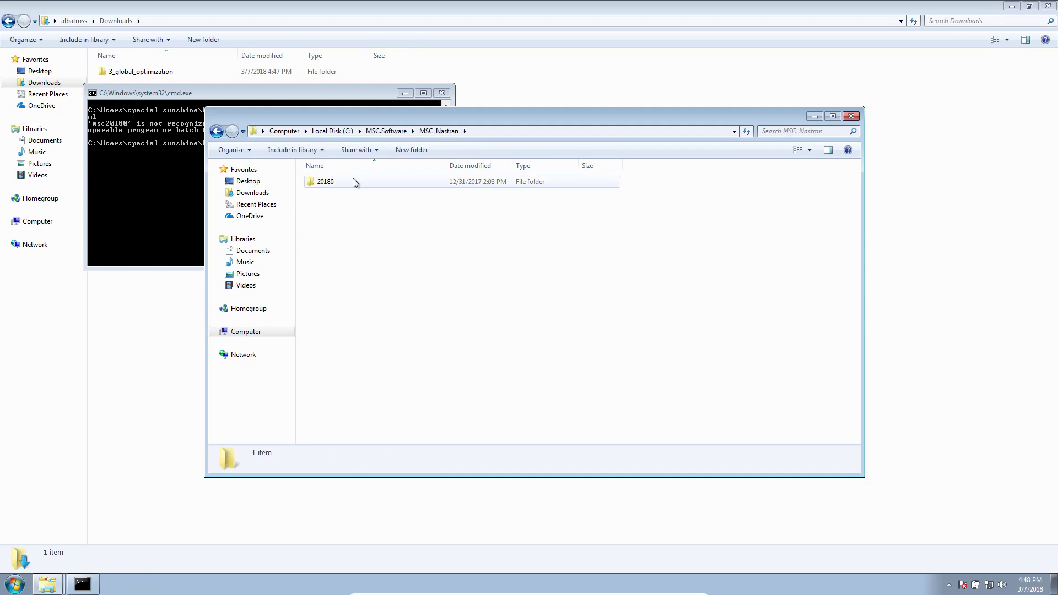
double_click(352, 180)
double_click(345, 197)
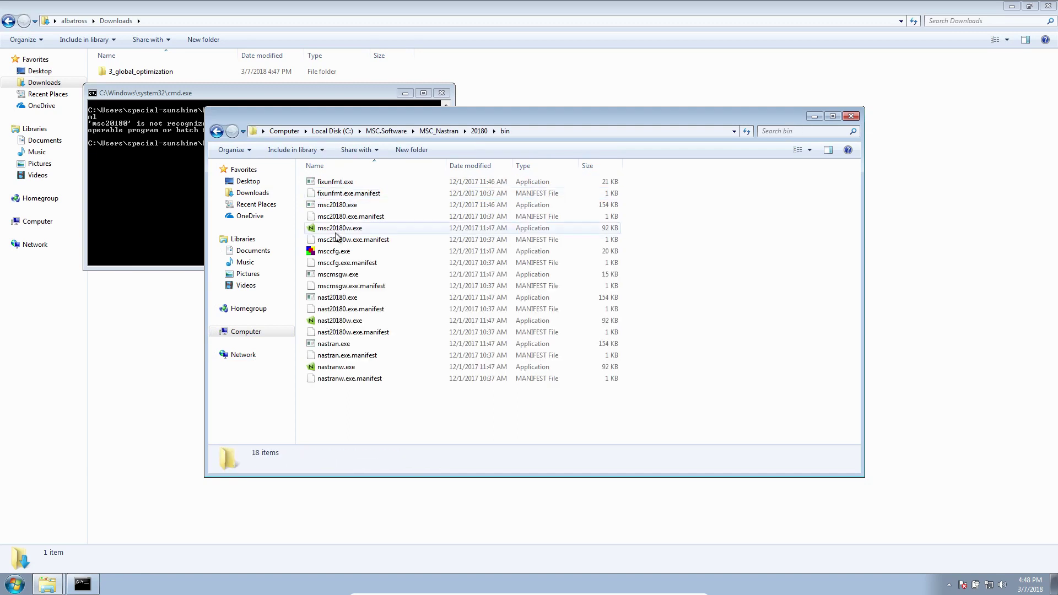
click(525, 130)
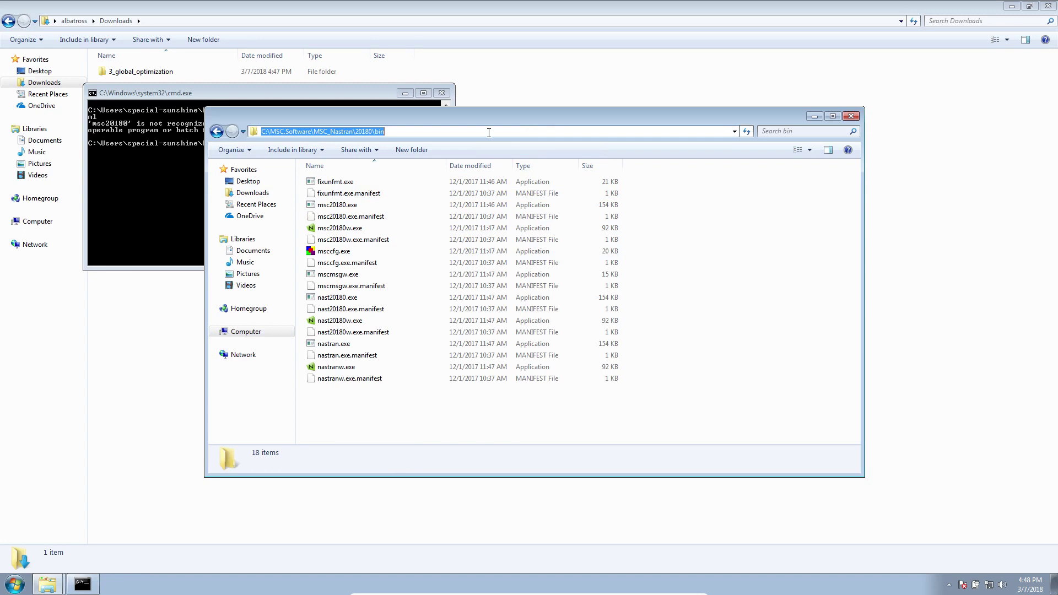
right_click(378, 132)
click(405, 168)
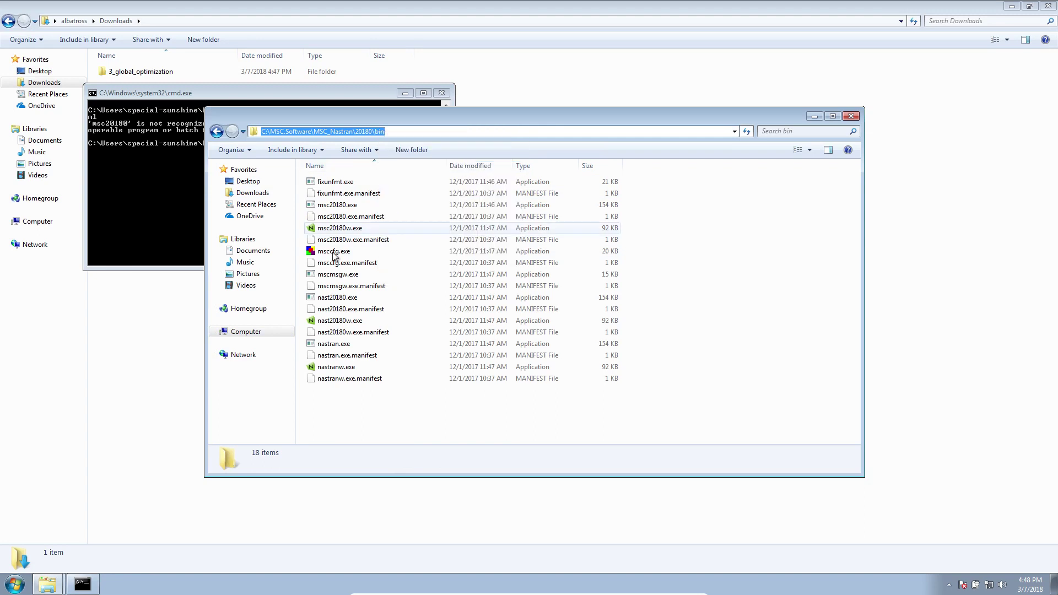
right_click(261, 334)
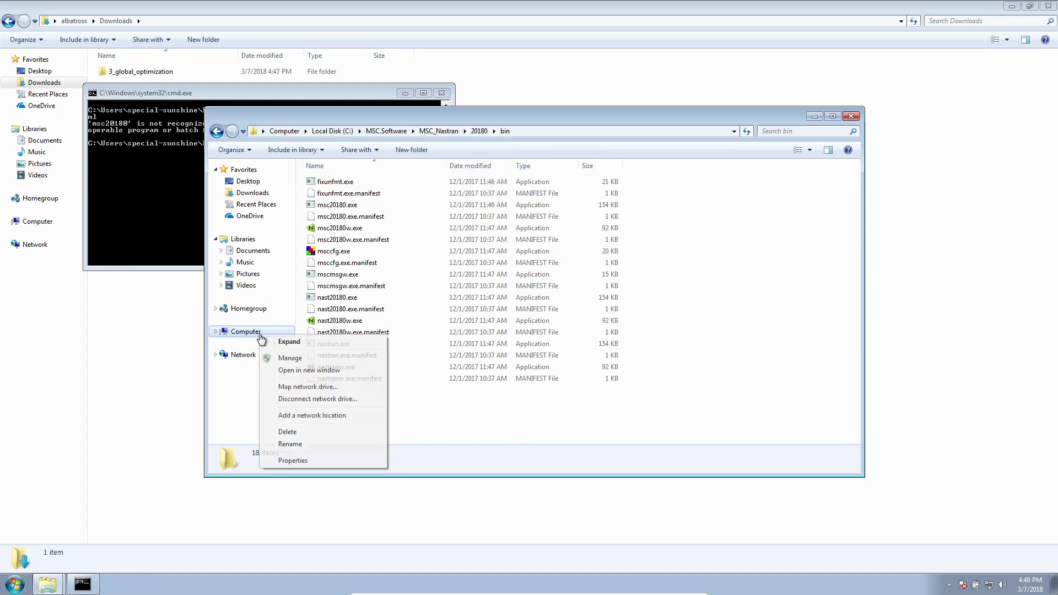
Open the system Path variable for editing via Advanced system settings and Environment Variables.
click(320, 463)
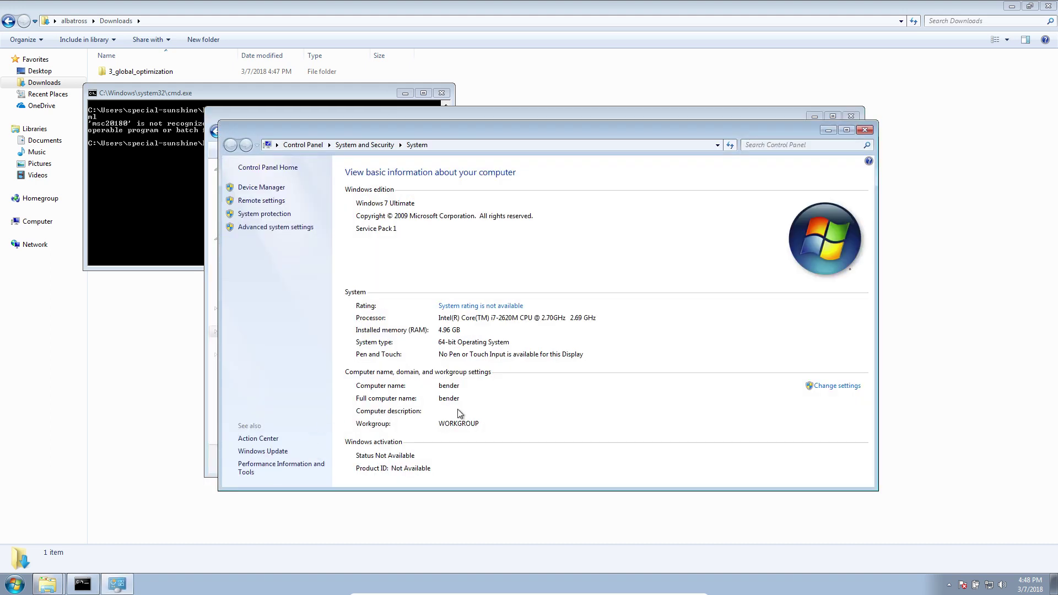
click(292, 226)
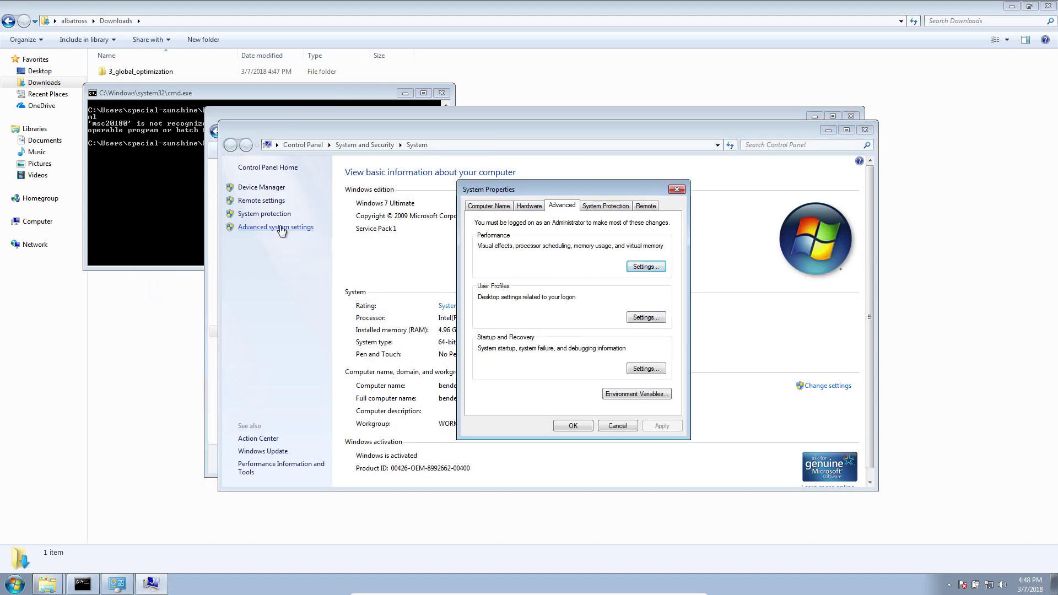
click(646, 397)
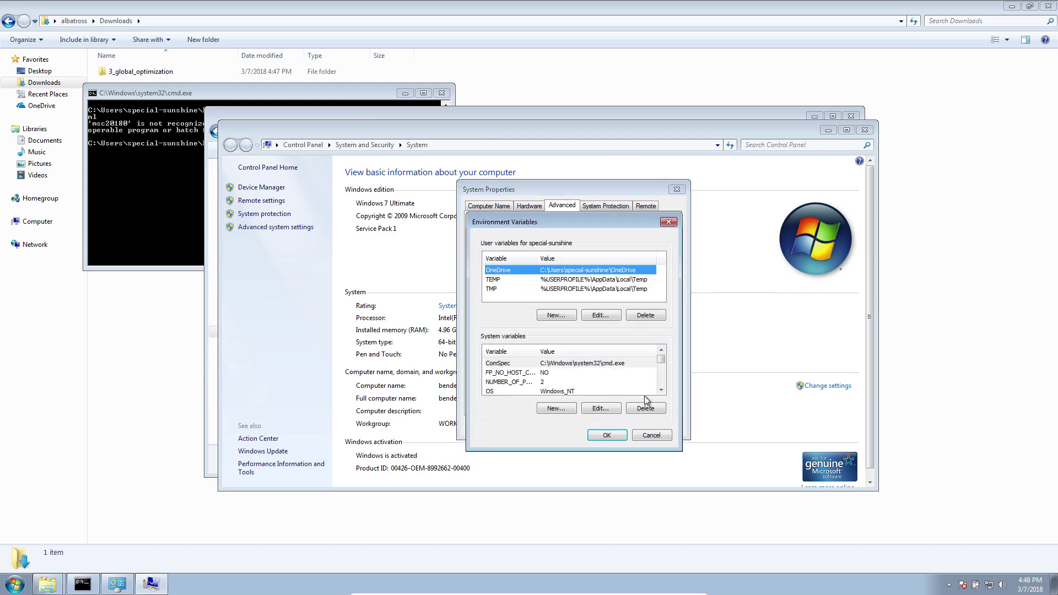
drag(663, 360, 662, 362)
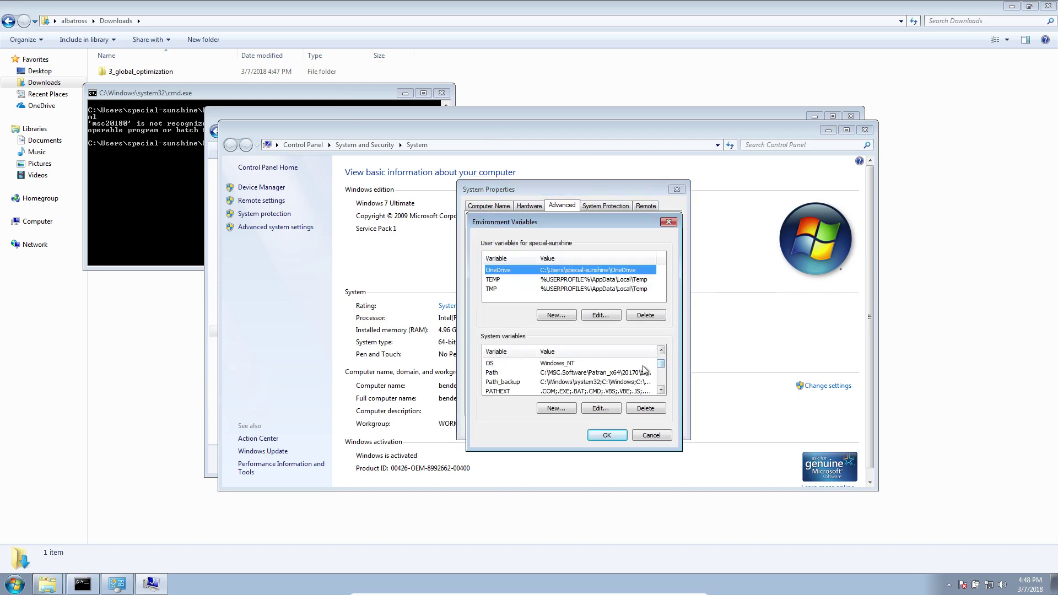
click(642, 372)
click(605, 411)
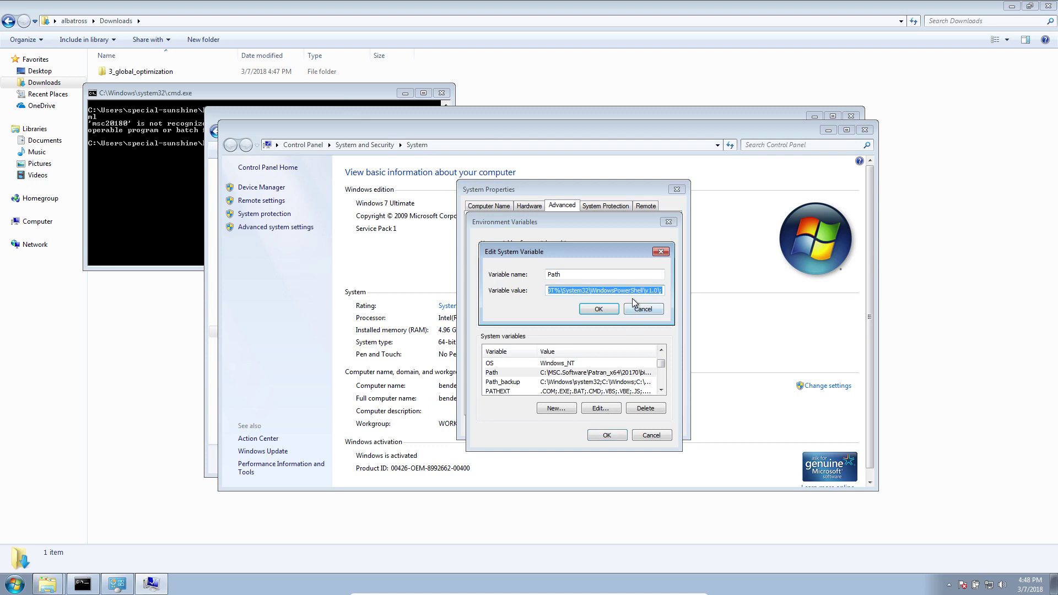
Start a Notepad++ note with 'Before:' and 'After:' lines.
click(25, 585)
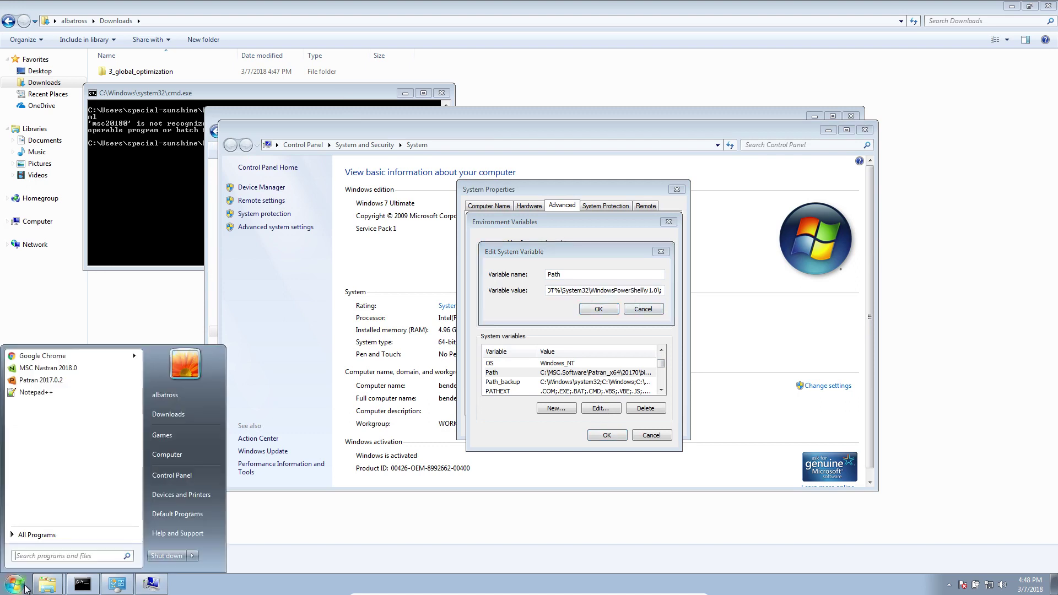
click(24, 585)
text(Before:)
key(Return)
key(Return)
text(After:)
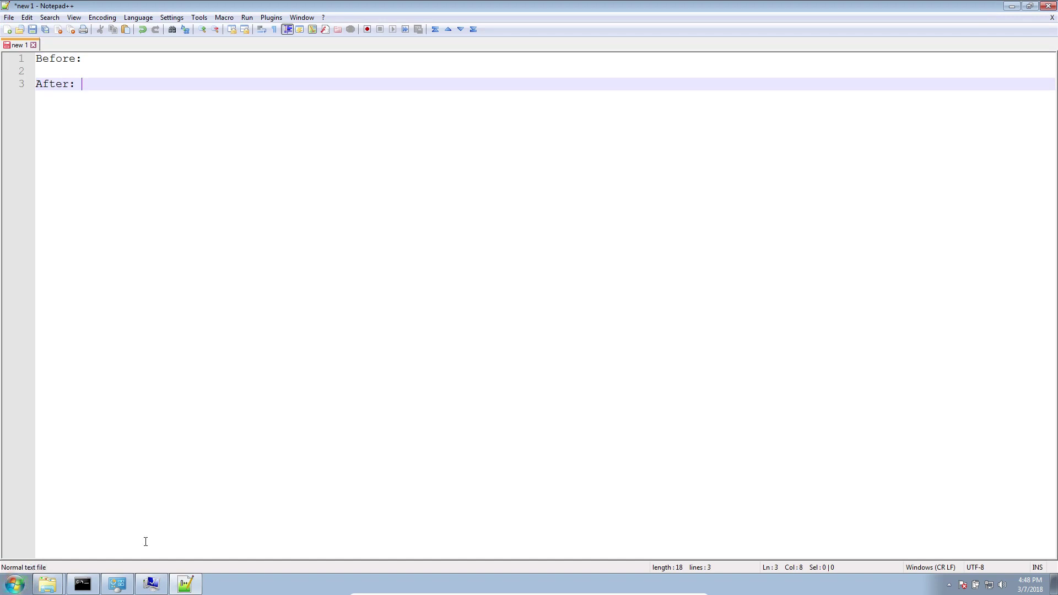
Copy the whole current Path value and place the cursor after 'Before:' in the note.
click(191, 581)
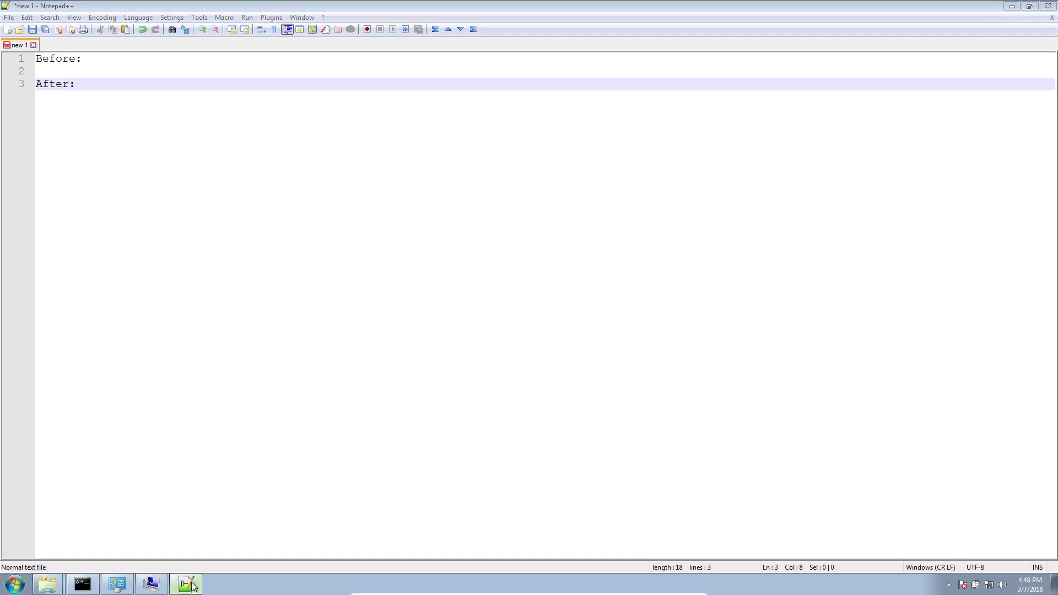
click(567, 290)
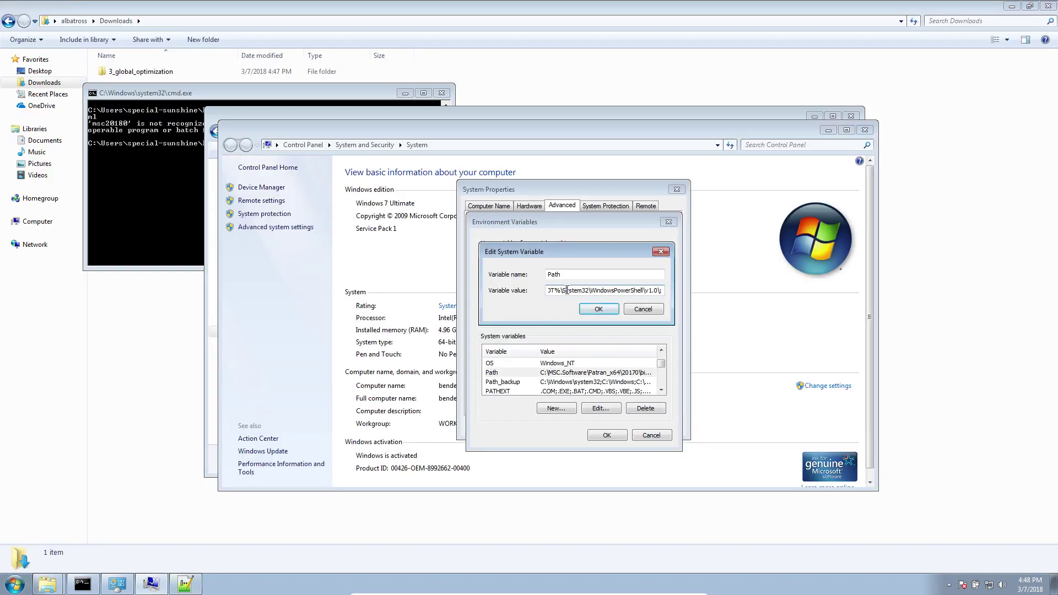
key(ctrl+a)
key(ctrl+c)
click(185, 583)
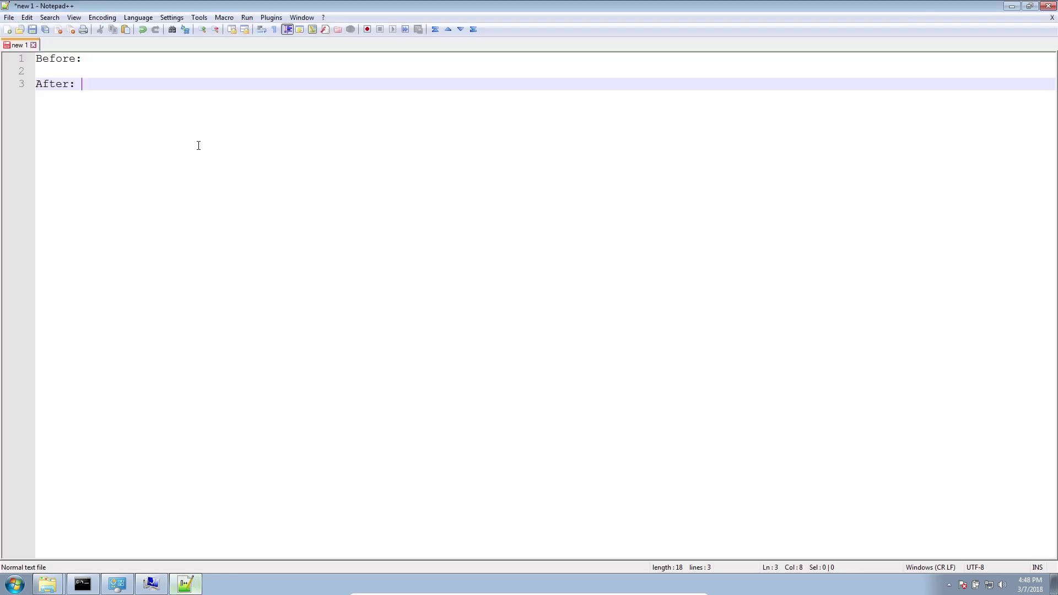
click(99, 61)
Paste the original Path value after both 'Before:' and 'After:'.
key(ctrl+v)
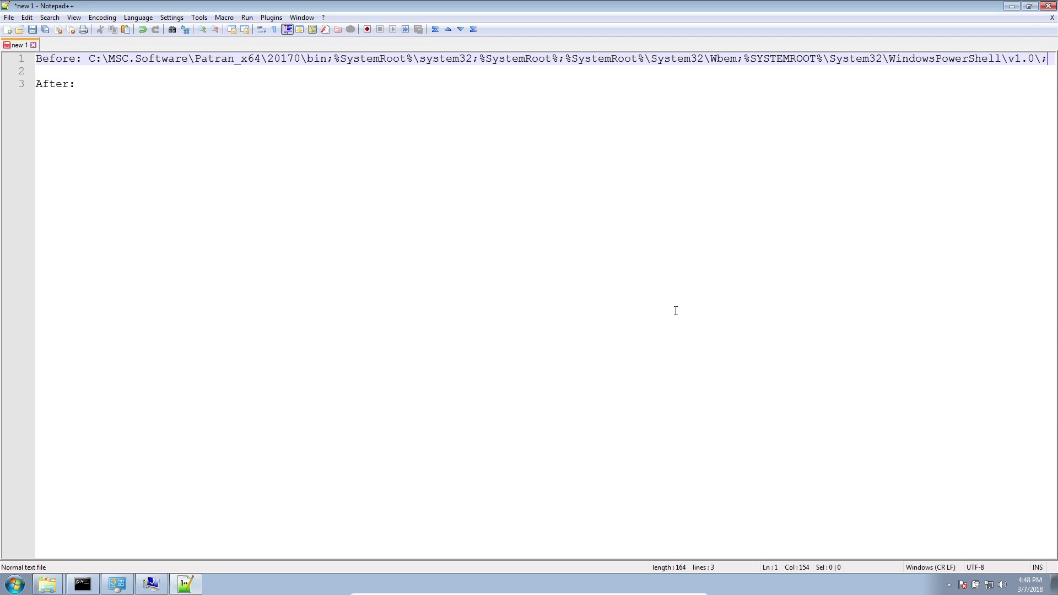
click(180, 119)
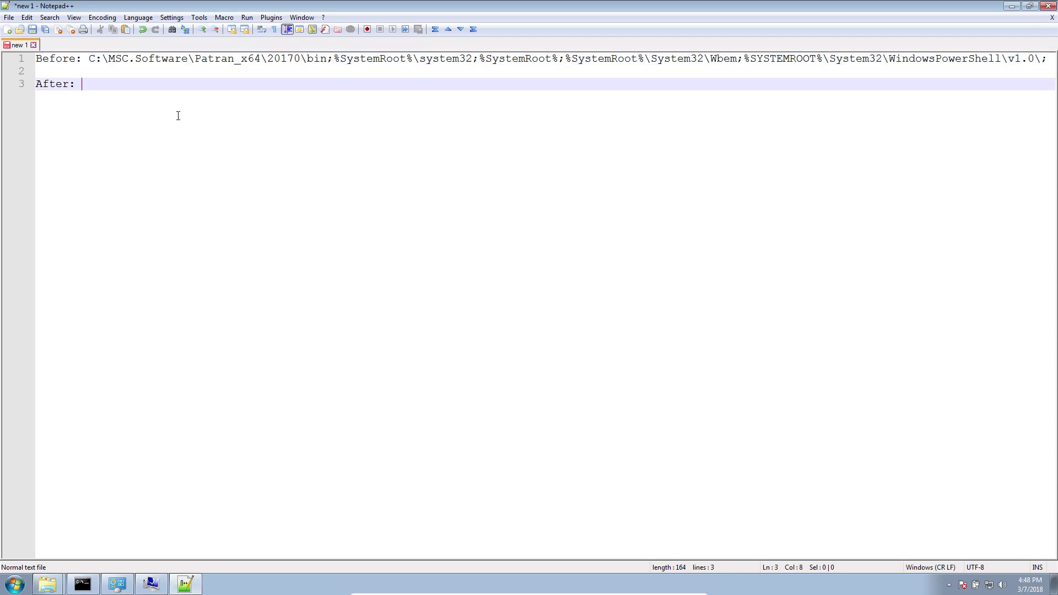
key(ctrl+v)
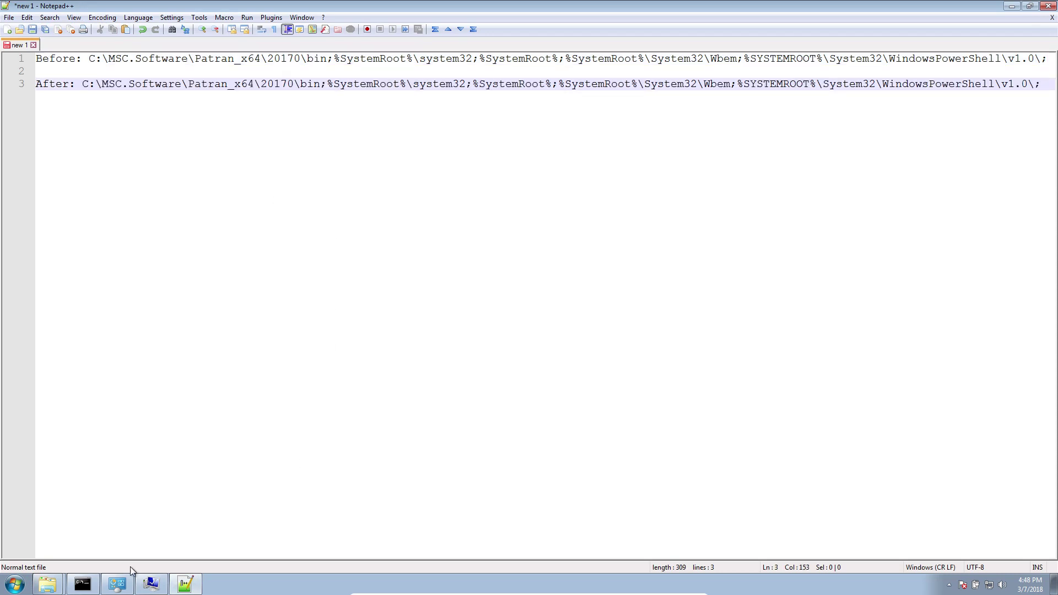
Copy the C:\MSC.Software\MSC_Nastran\20180\bin path from the Explorer address bar.
click(117, 583)
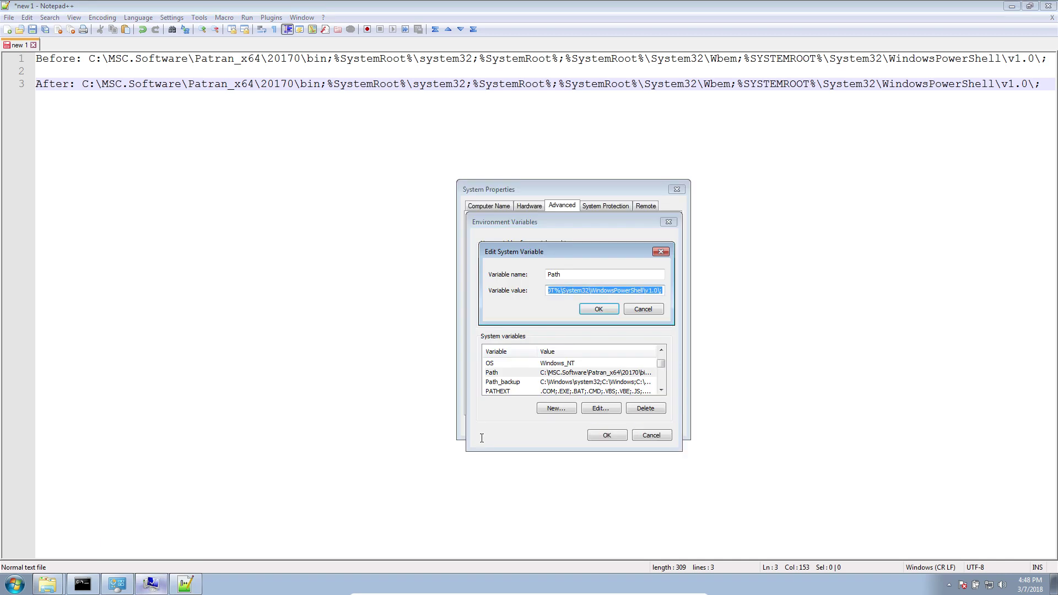
click(47, 584)
click(54, 560)
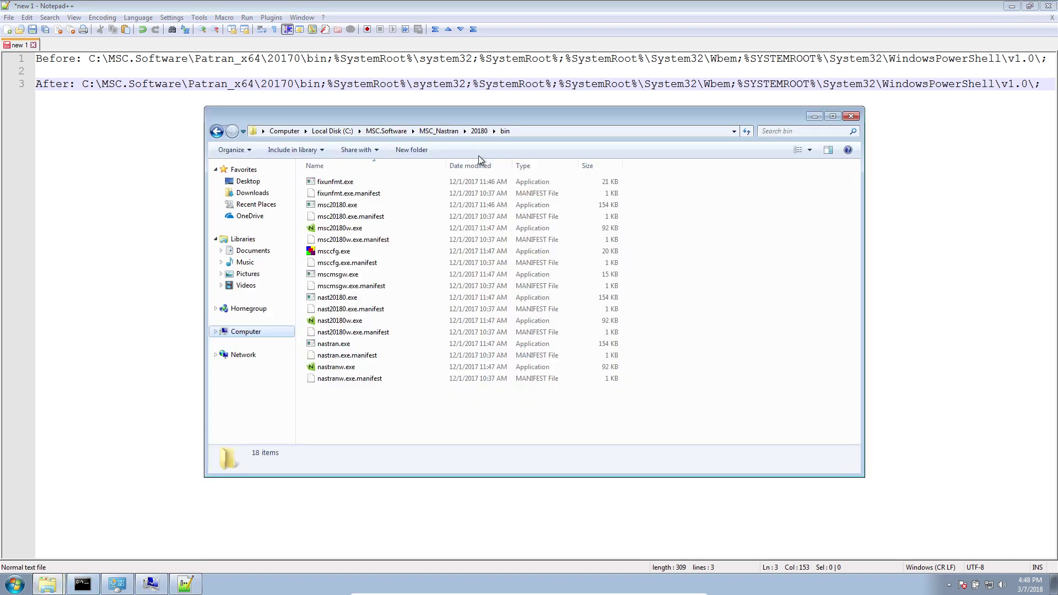
click(524, 131)
right_click(348, 131)
click(375, 164)
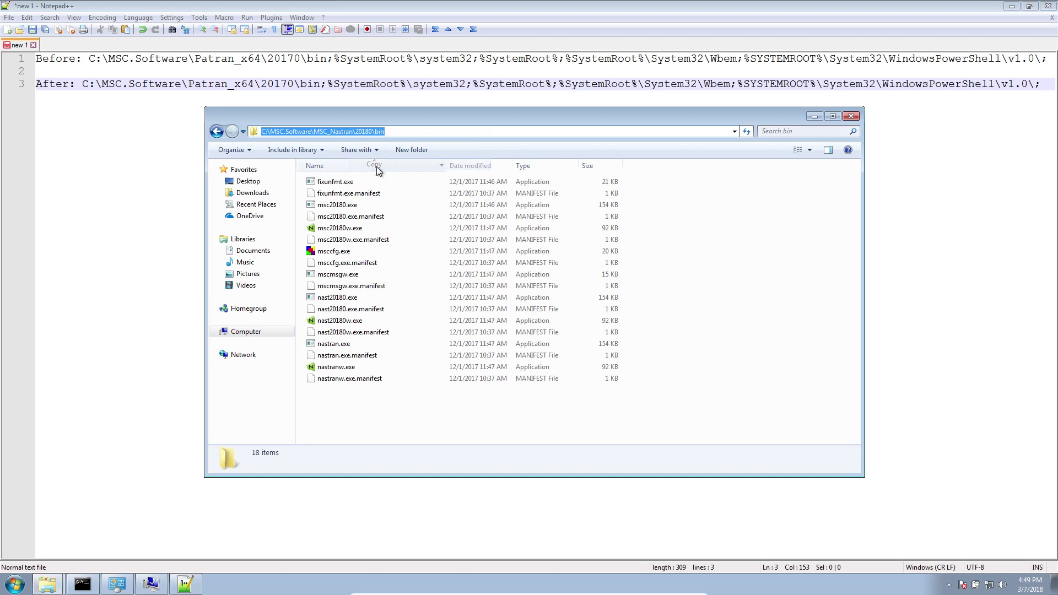
Append ';C:\MSC.Software\MSC_Nastran\20180\bin' to the After line and copy the new Path value.
click(792, 92)
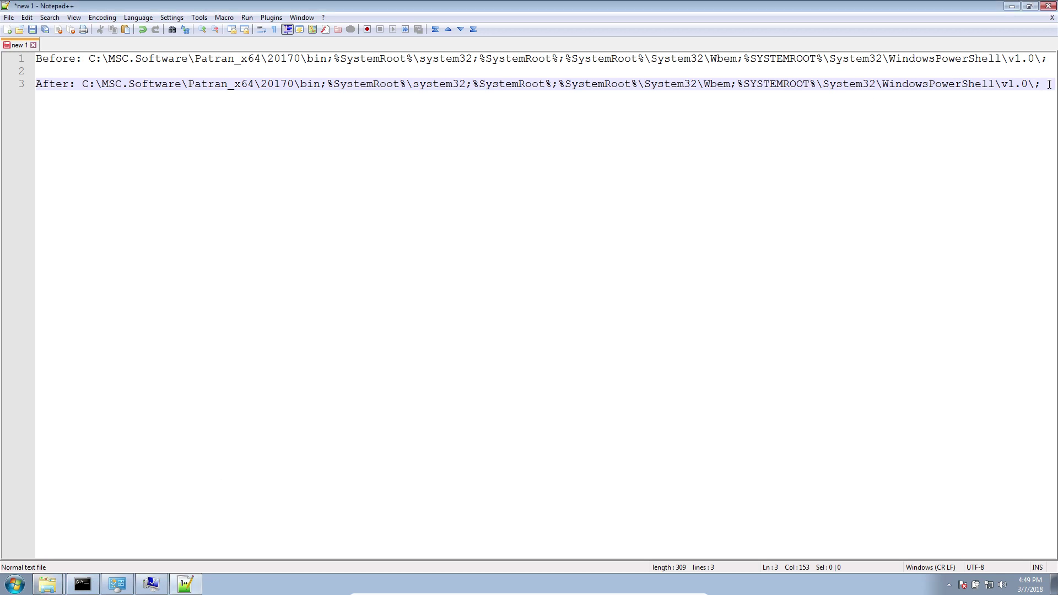
key(ctrl+v)
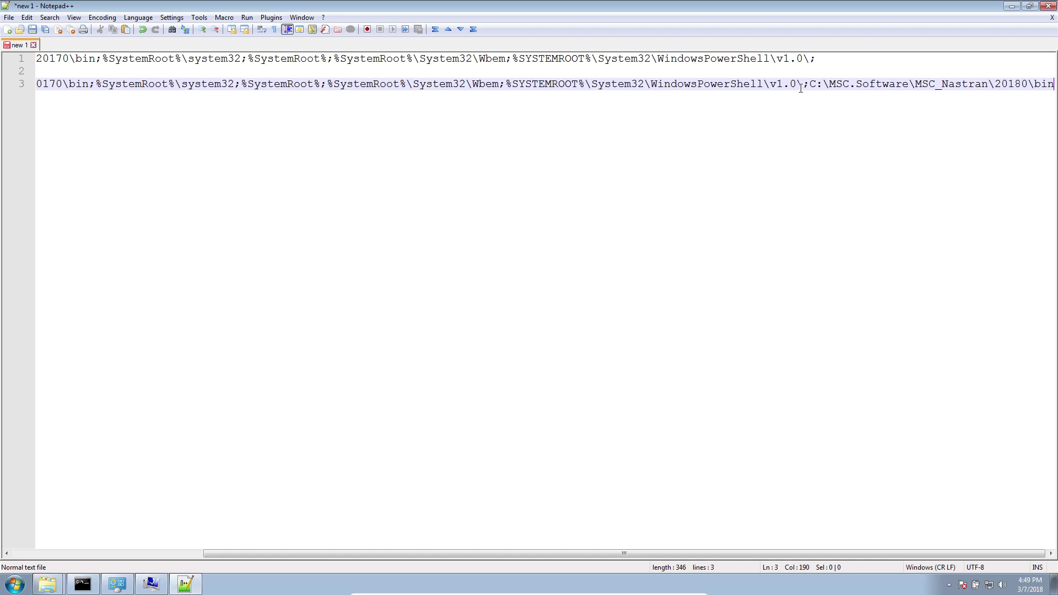
drag(808, 84, 802, 84)
drag(699, 553, 263, 572)
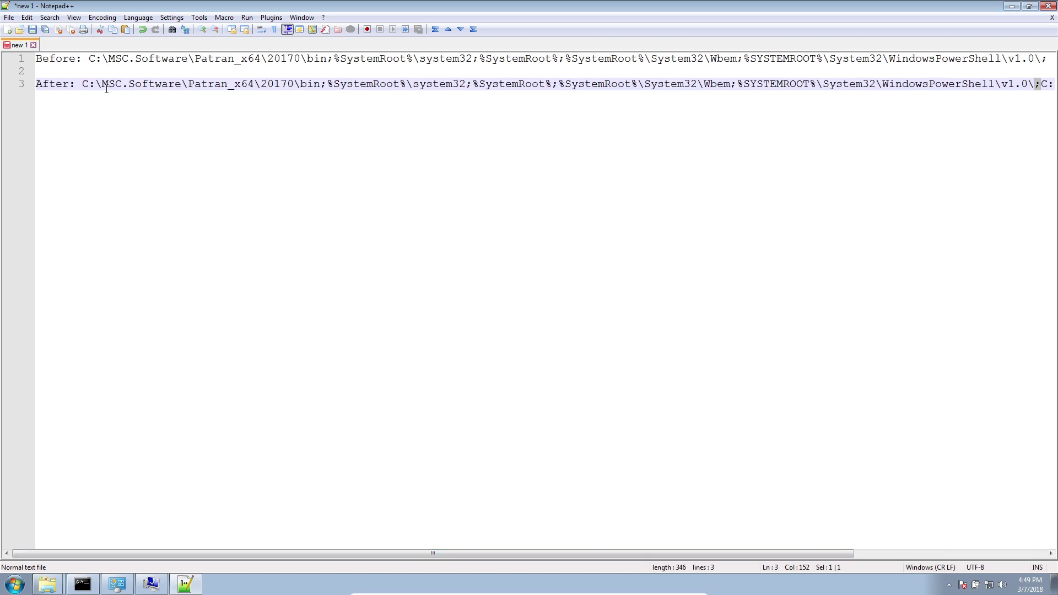
click(79, 84)
key(shift+End)
right_click(1017, 89)
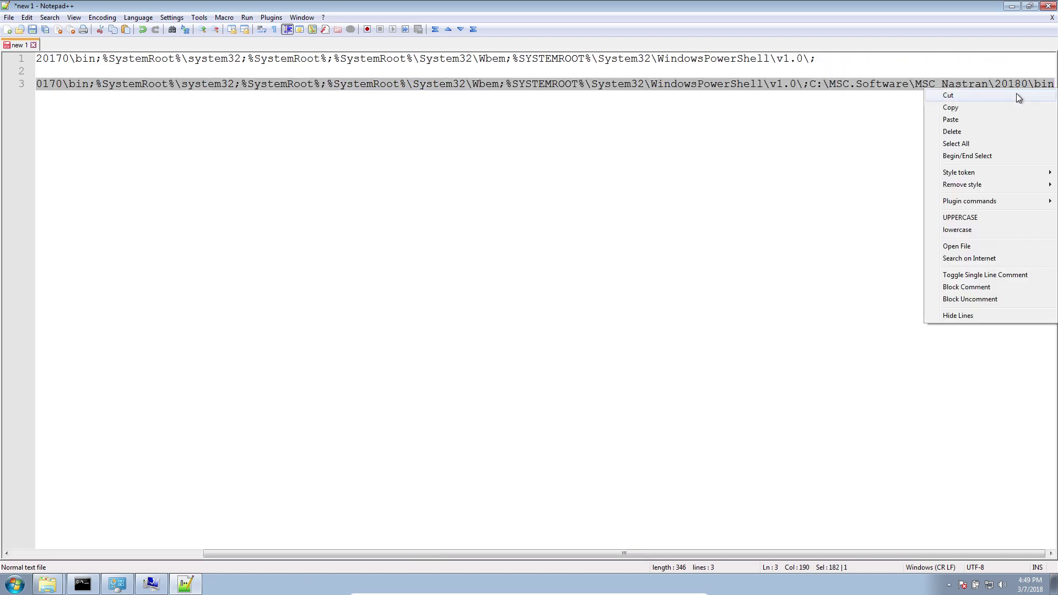
click(1005, 108)
Replace the Path variable value with the new one ending in C:\MSC.Software\MSC_Nastran\20180\bin.
click(151, 584)
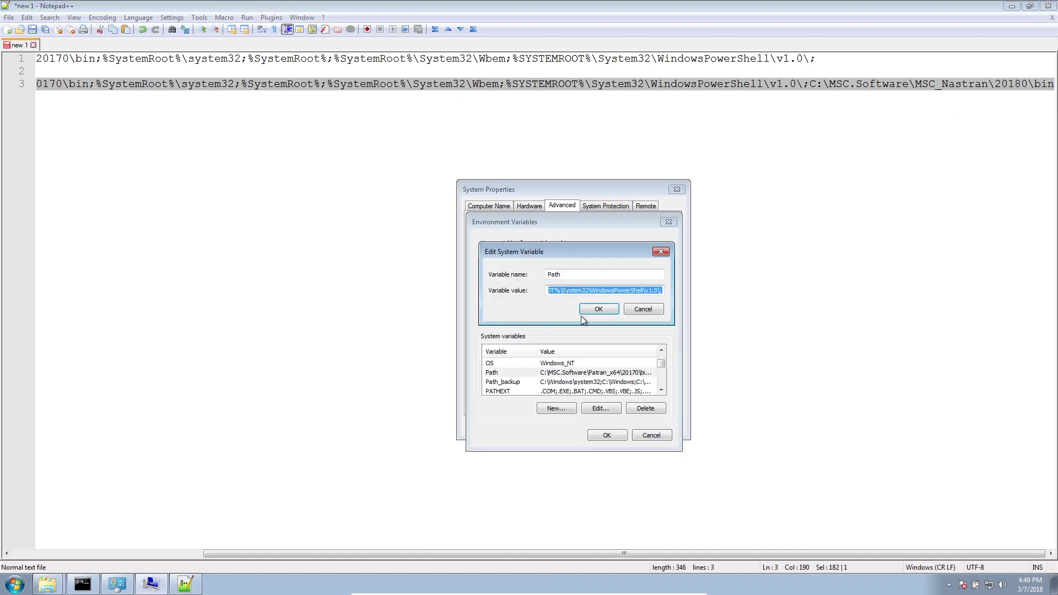
click(597, 290)
key(ctrl+a)
key(Delete)
right_click(589, 291)
click(612, 342)
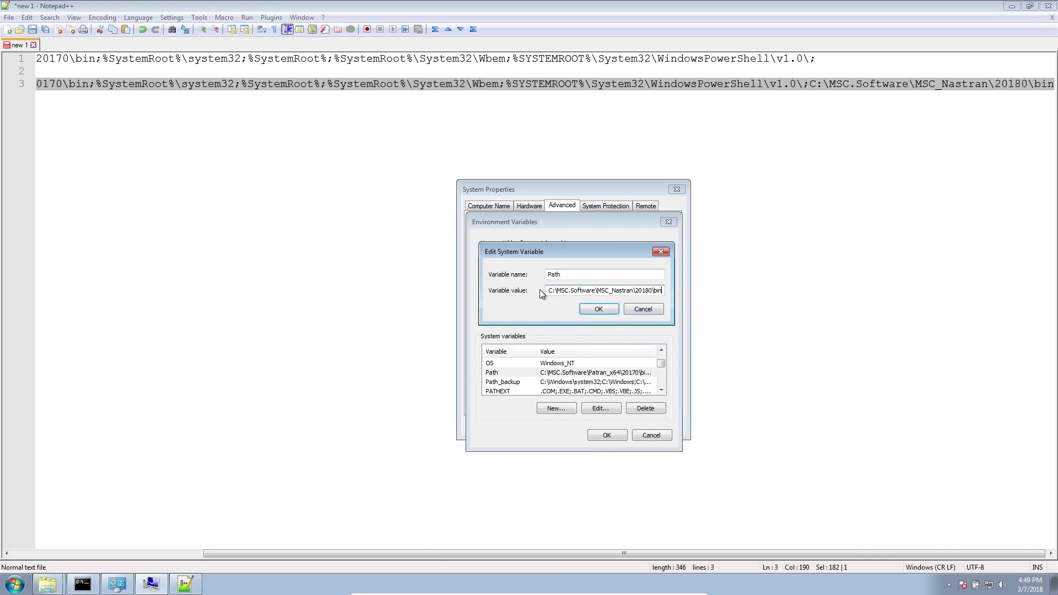
drag(548, 291, 695, 289)
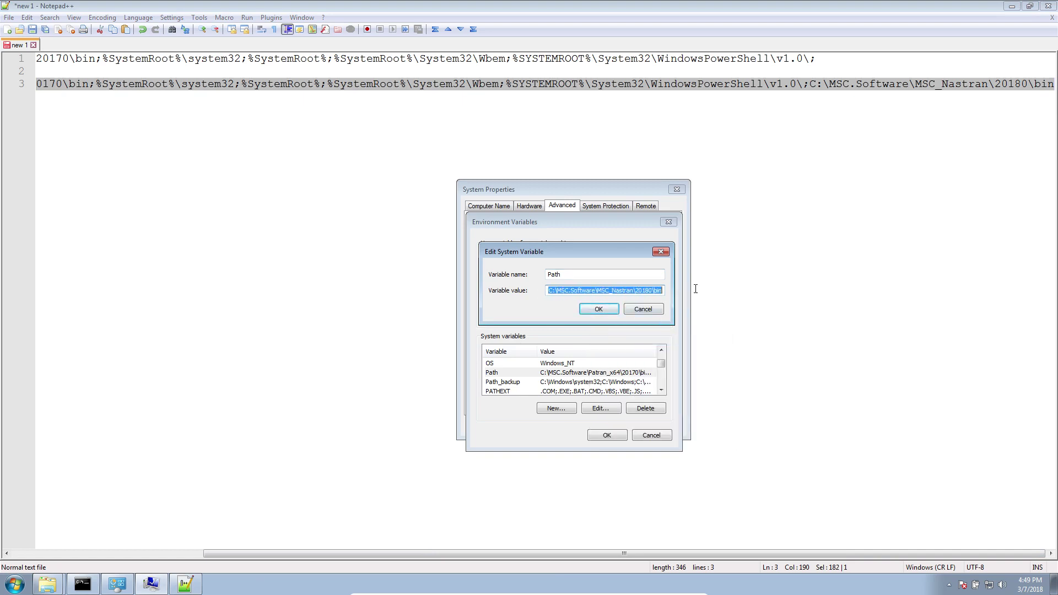
click(650, 292)
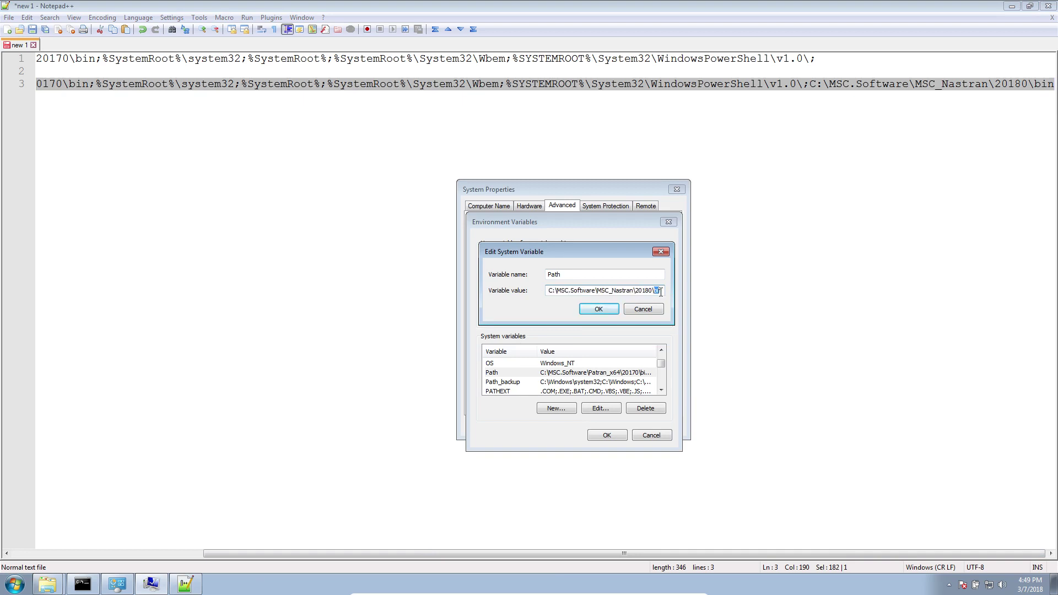
Apply the Path change with OK in all three System Properties dialogs.
click(614, 311)
click(608, 434)
click(573, 426)
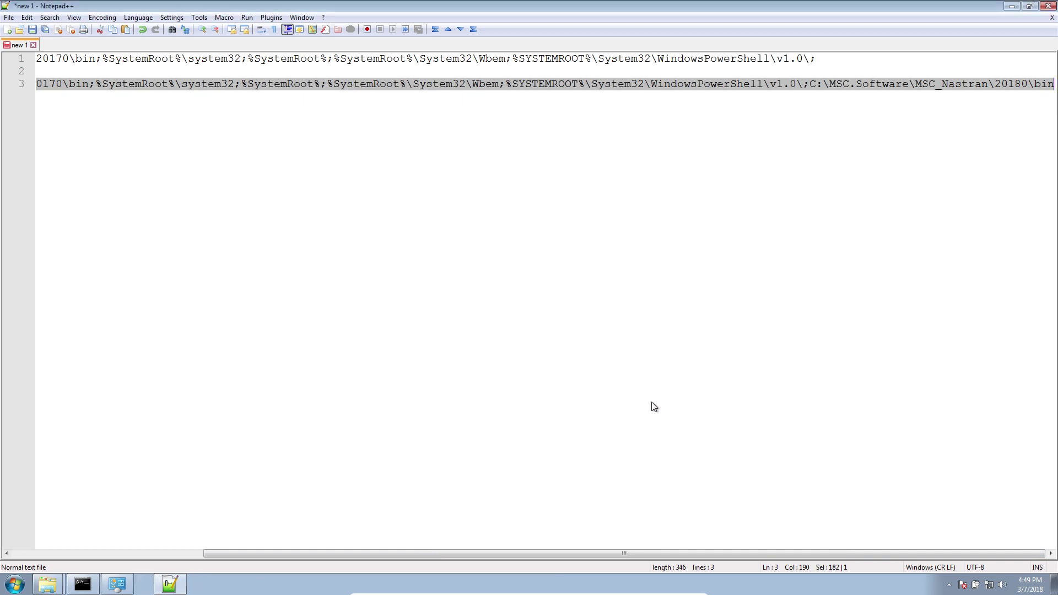
click(157, 584)
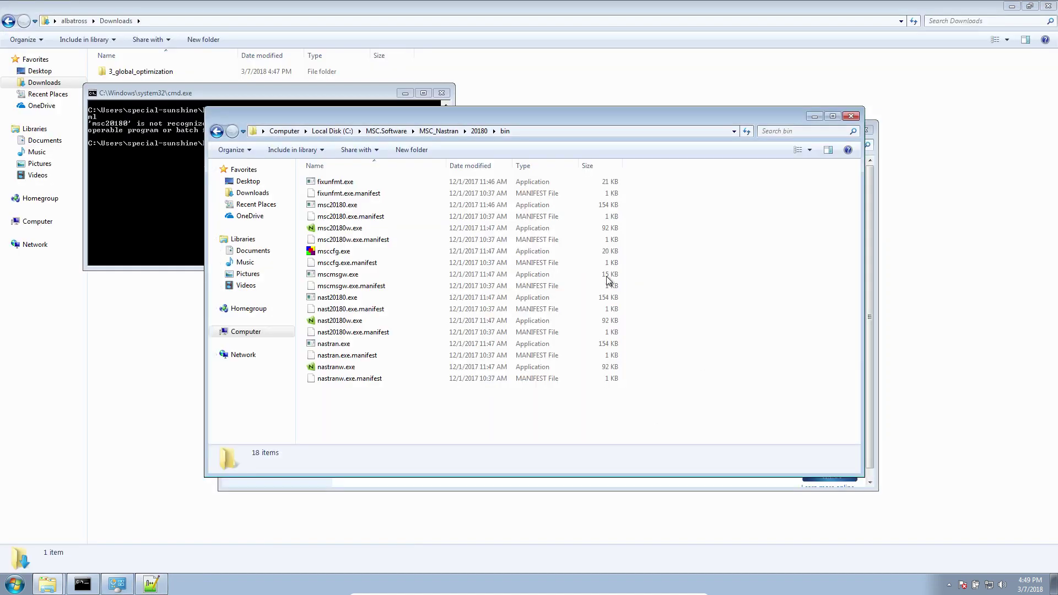
Replace the old console with a new cmd in Downloads\3_global_optimization.
click(442, 94)
key(super)
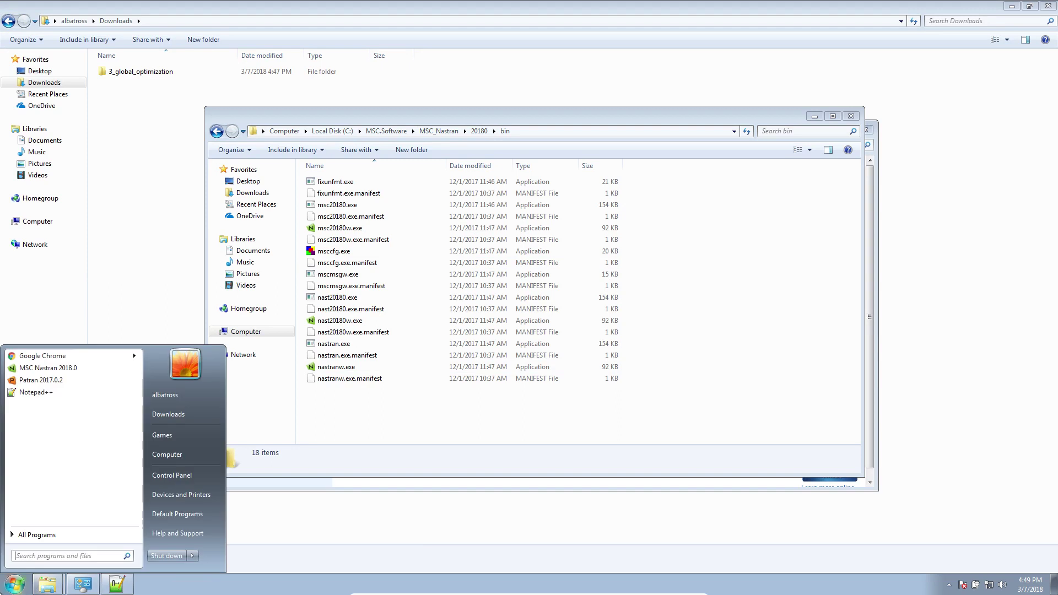
text(cmd)
key(Return)
text(cd D)
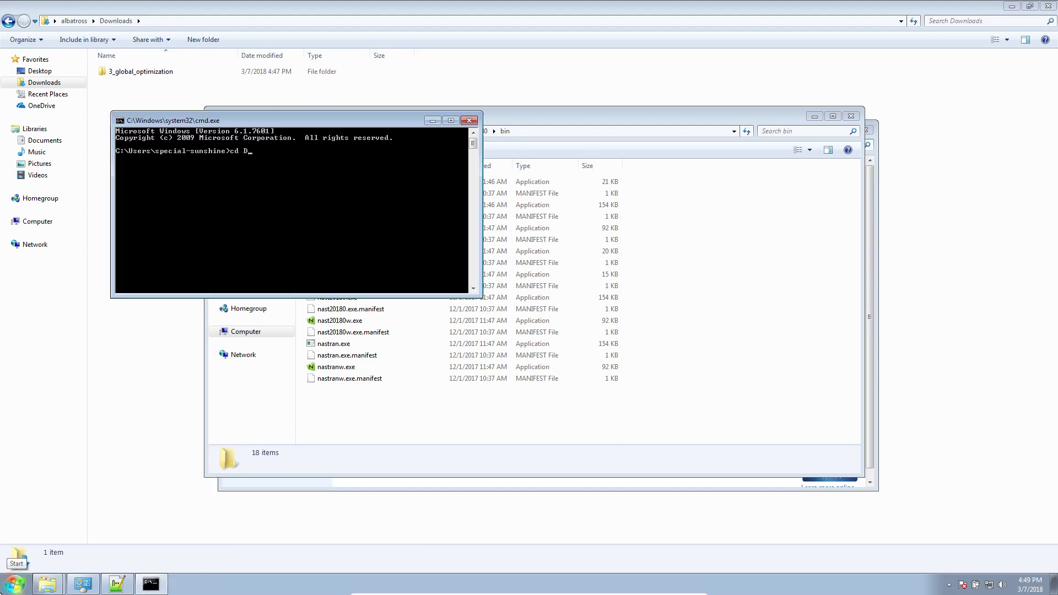
text(o)
key(Tab)
key(BackSpace)
key(BackSpace)
key(BackSpace)
key(BackSpace)
key(BackSpace)
key(BackSpace)
key(BackSpace)
text(wnl)
key(Tab)
text(\)
key(Tab)
key(Return)
Run msc20180 to confirm it is now found, dismissing its input file picker.
text(msc201)
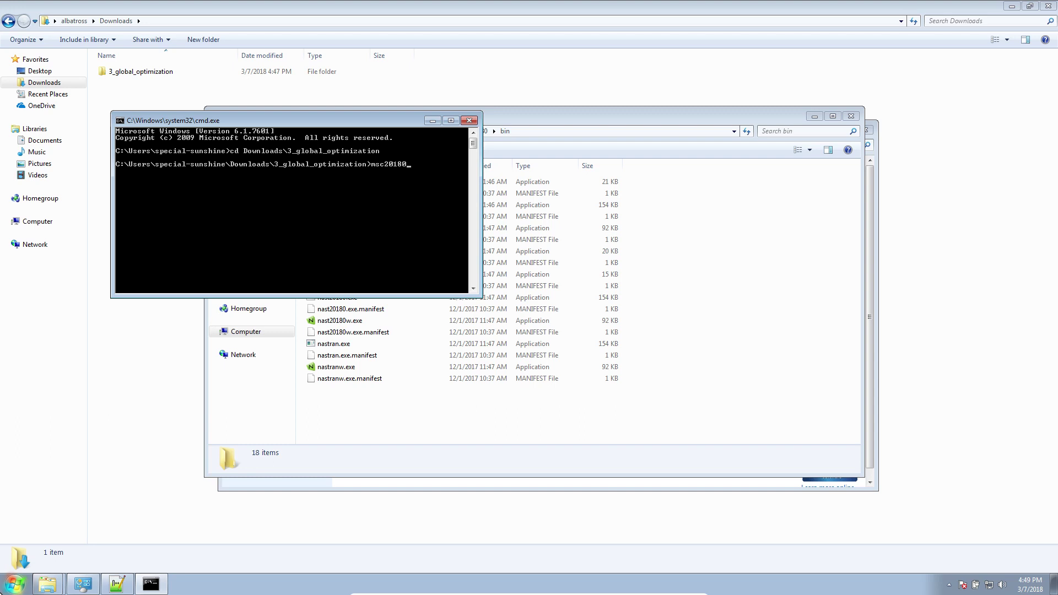
text(80)
key(Return)
key(Escape)
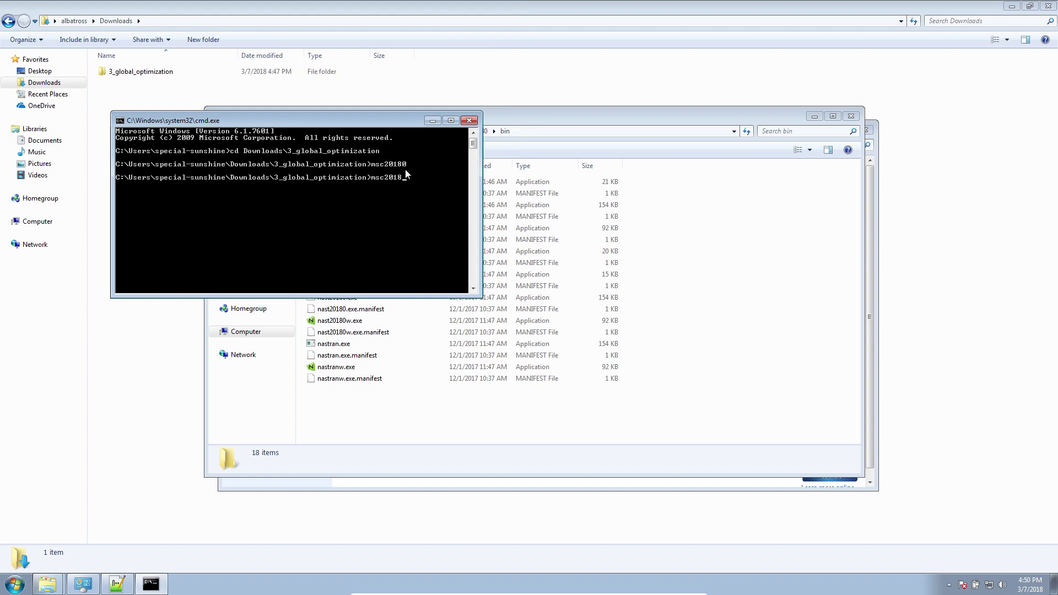
Clear the console with cls and enter msc20180 MultiOpt GO.xml without running it.
text(ear)
key(Return)
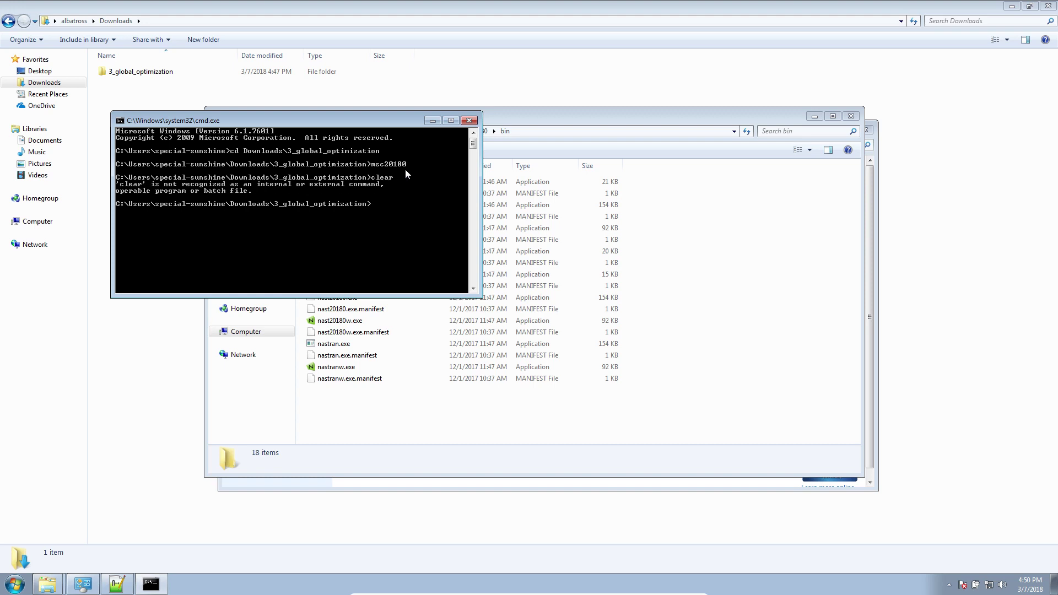
text(cls)
key(Return)
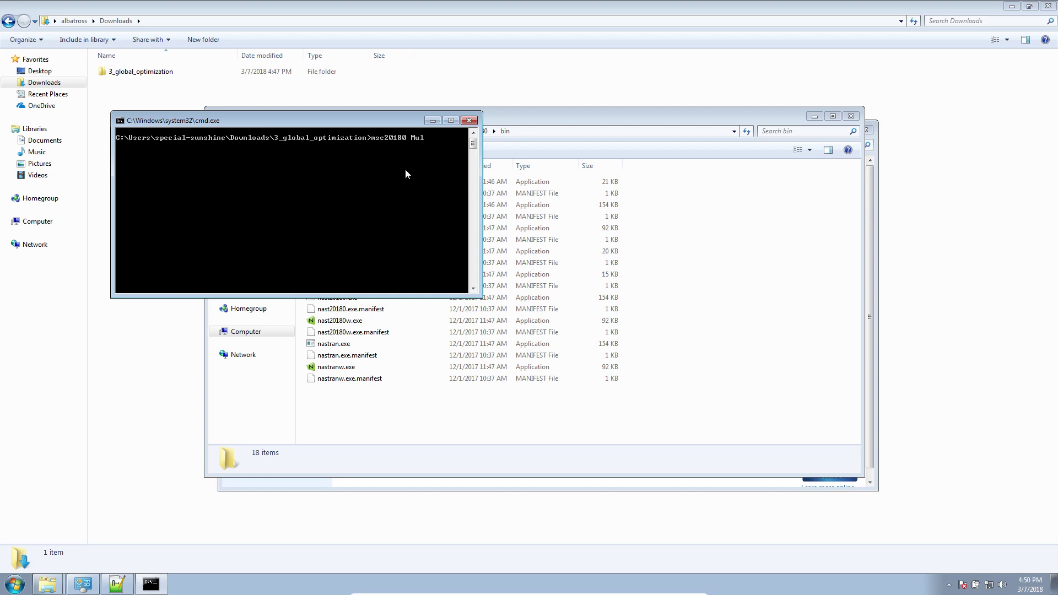
text(msc20180 MultiOpt GO.xml)
Open the 3_global_optimization folder in Explorer and run msc20180 MultiOpt GO.xml, which fails licensing.
click(804, 118)
click(813, 117)
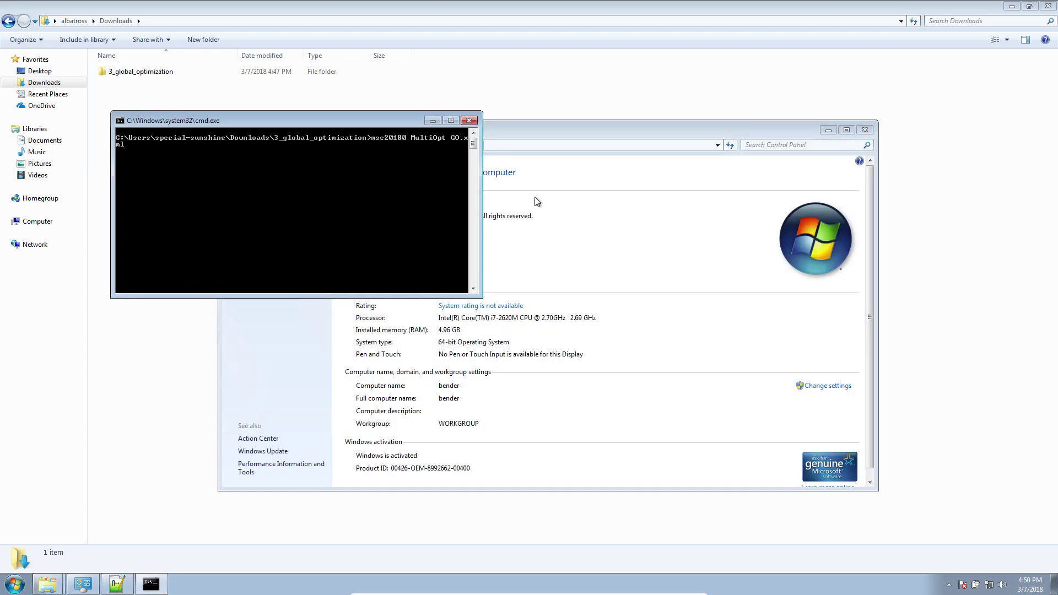
mouse_move(66, 588)
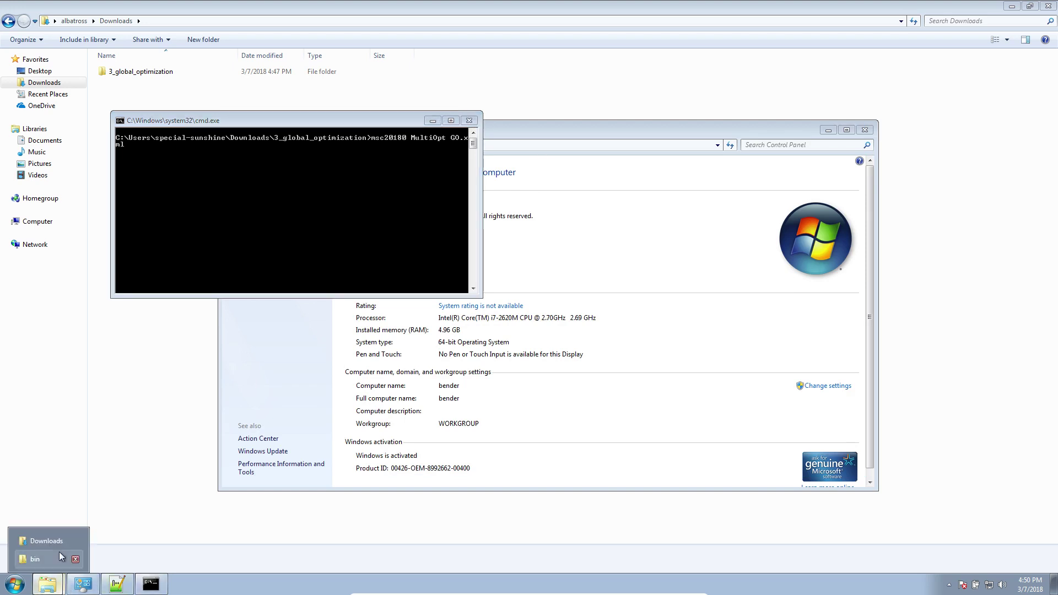
click(46, 541)
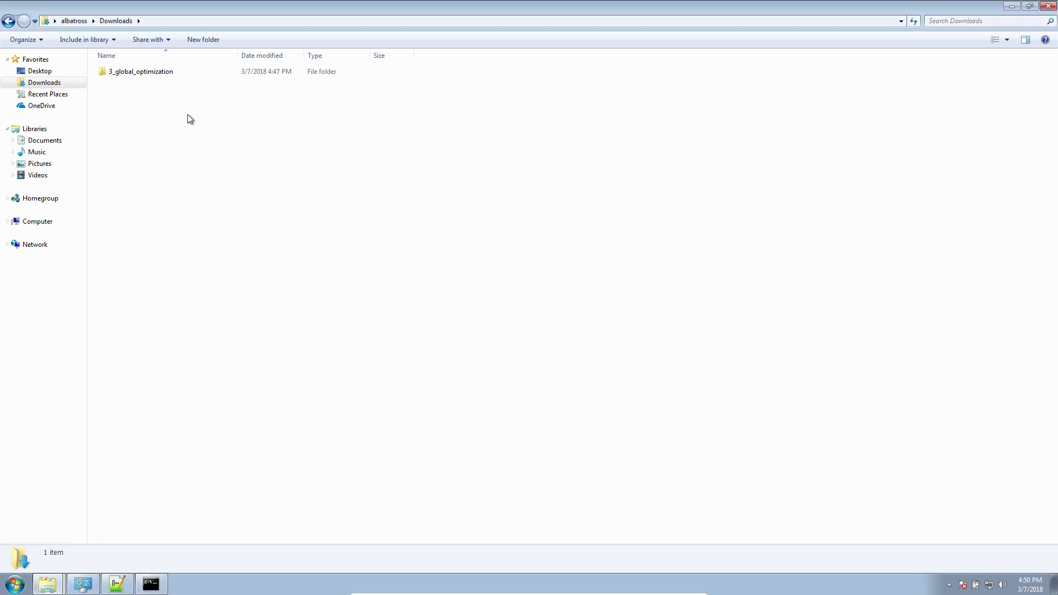
double_click(105, 75)
drag(193, 7, 613, 206)
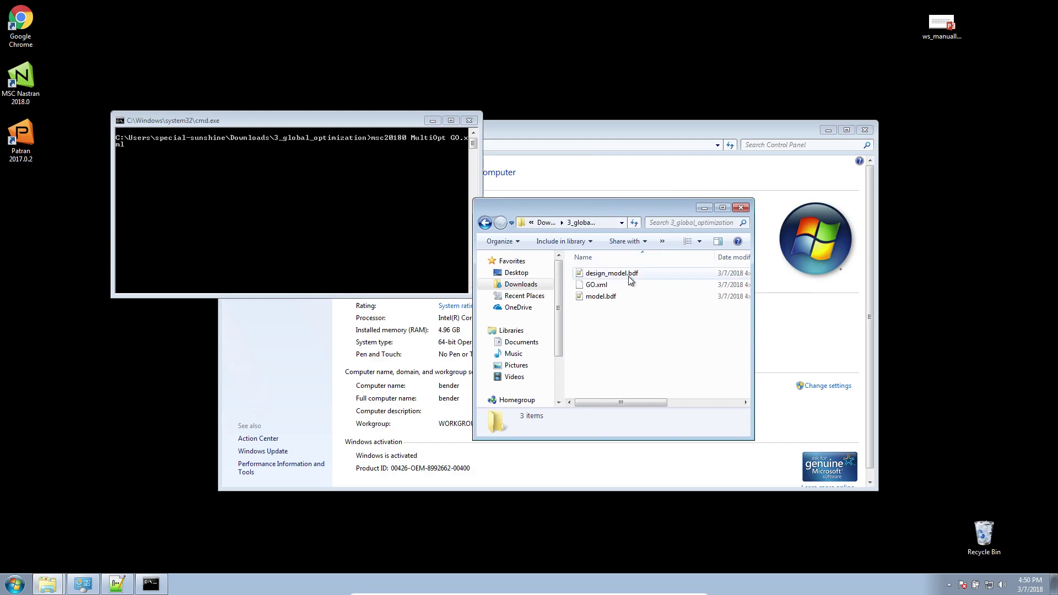
click(409, 212)
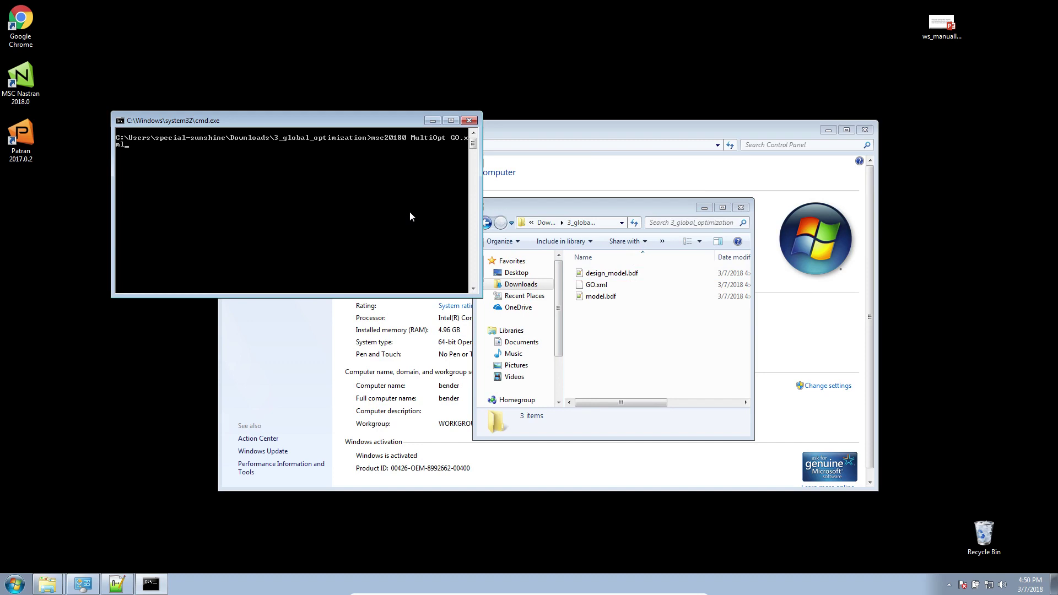
key(Return)
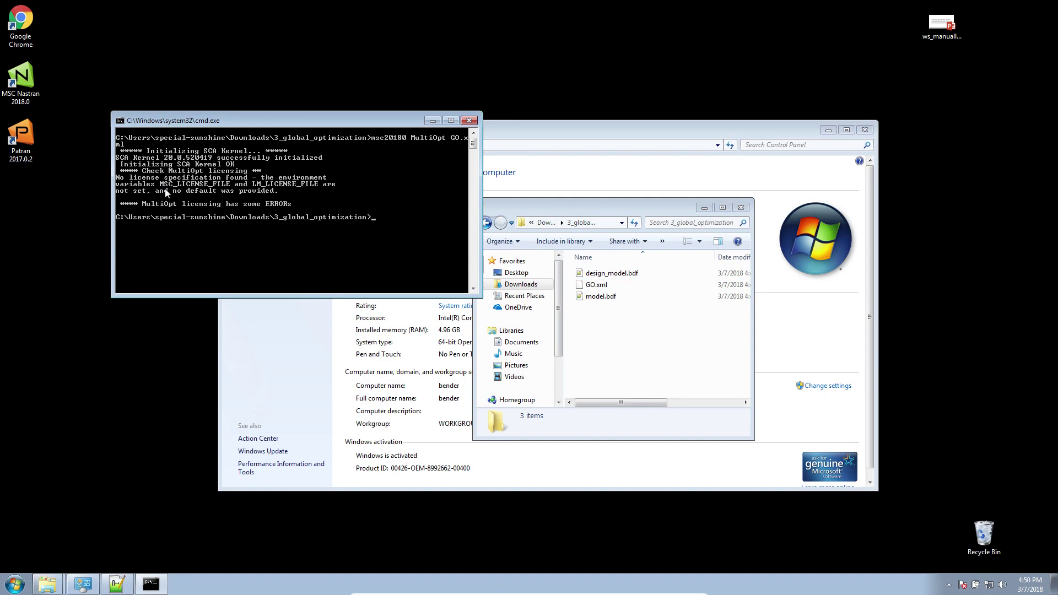
In Environment Variables, start a new system variable named MSC_LICENSE_FILE.
click(261, 302)
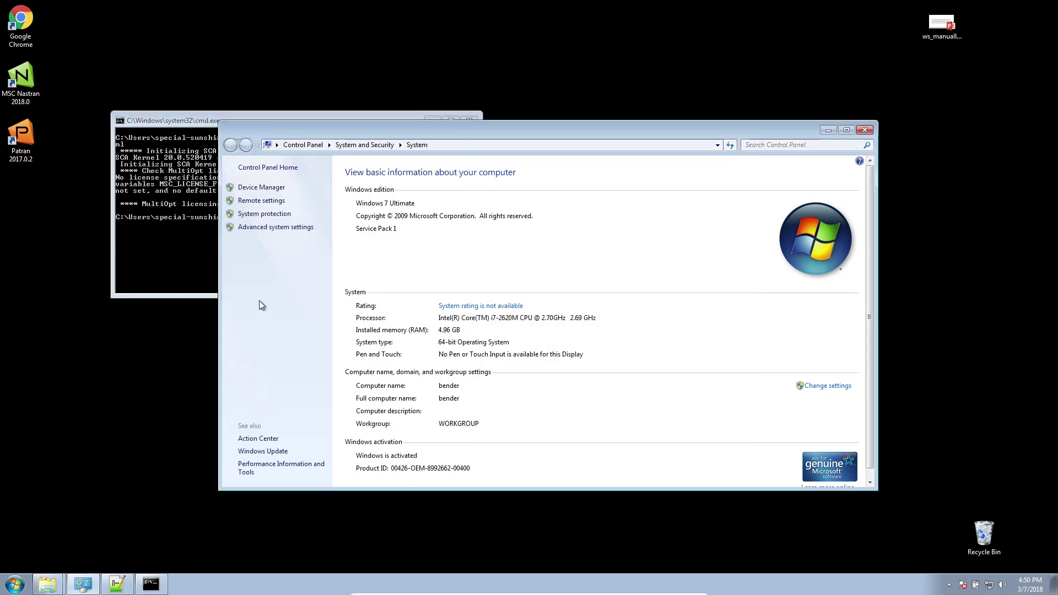
click(266, 227)
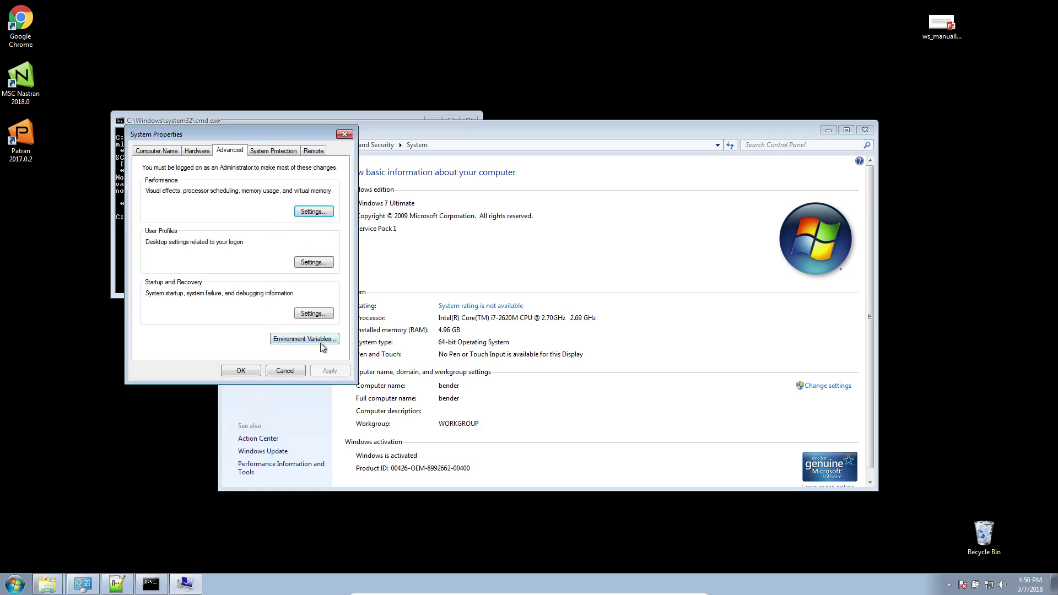
click(319, 338)
click(237, 354)
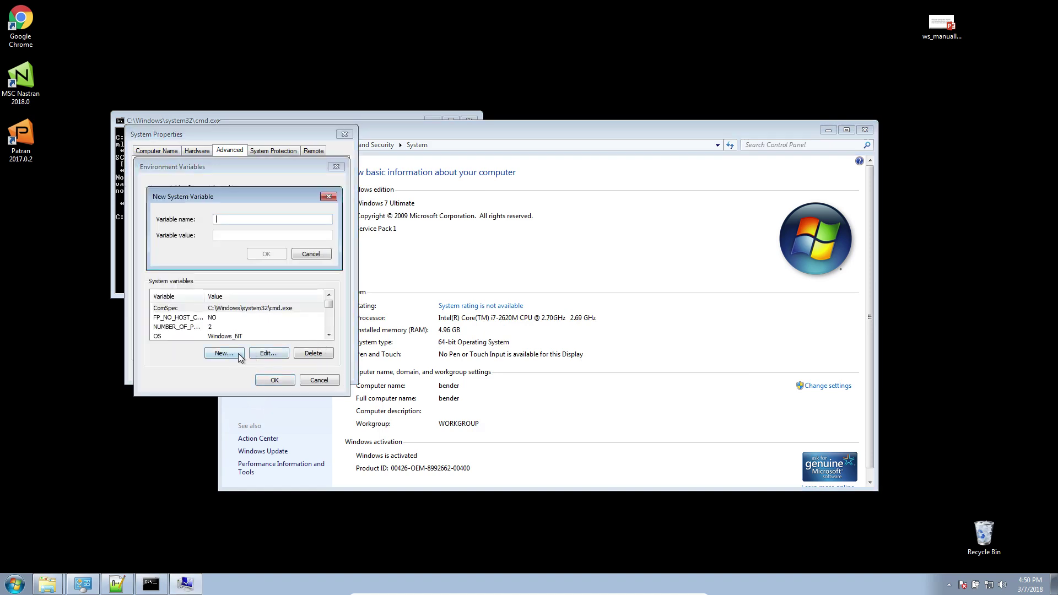
text(MSC_LICENSE_FILE)
key(Tab)
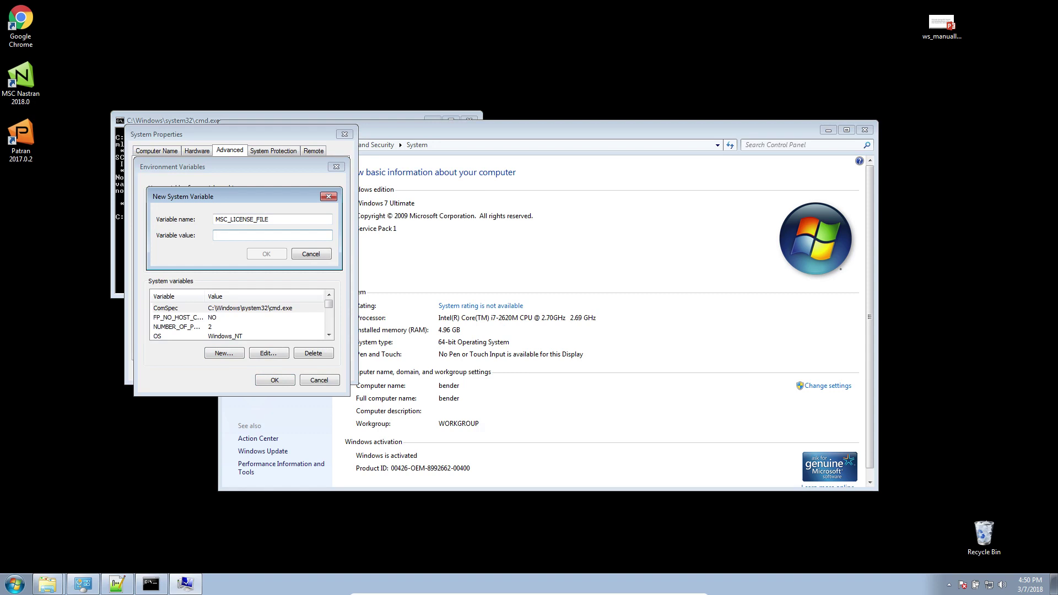
text(c:\....\downloads\license.dat)
Set MSC_LICENSE_FILE's value to 27500@bender and save, closing all System Properties dialogs.
key(ctrl+a)
text(27500@bender)
key(BackSpace)
key(BackSpace)
key(BackSpace)
key(BackSpace)
key(BackSpace)
key(BackSpace)
text(19)
click(266, 253)
click(269, 379)
click(226, 373)
Close Notepad++ without saving the unsaved note.
right_click(115, 581)
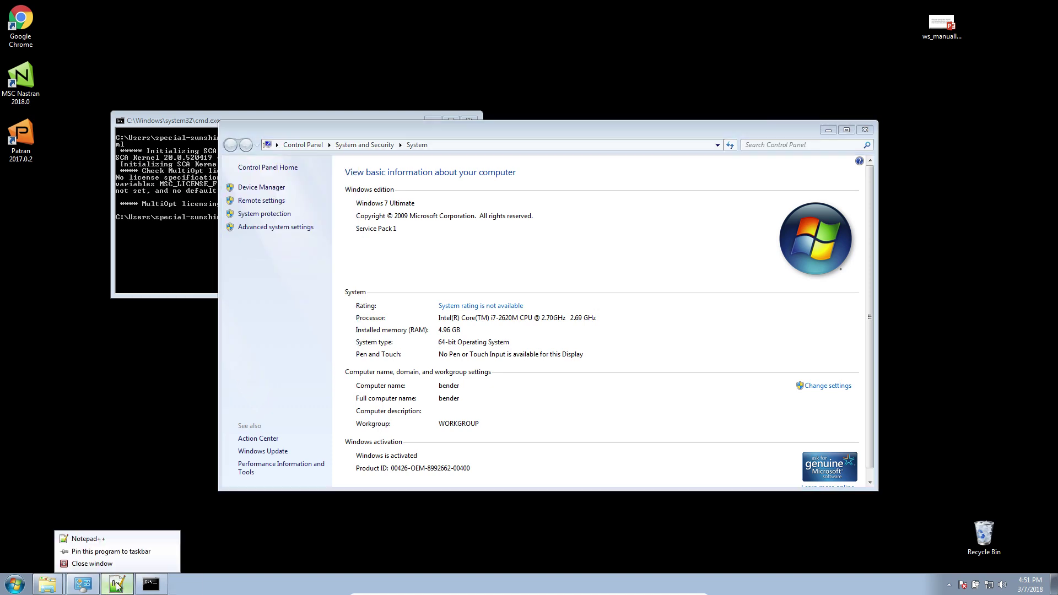
click(114, 581)
right_click(114, 581)
click(88, 539)
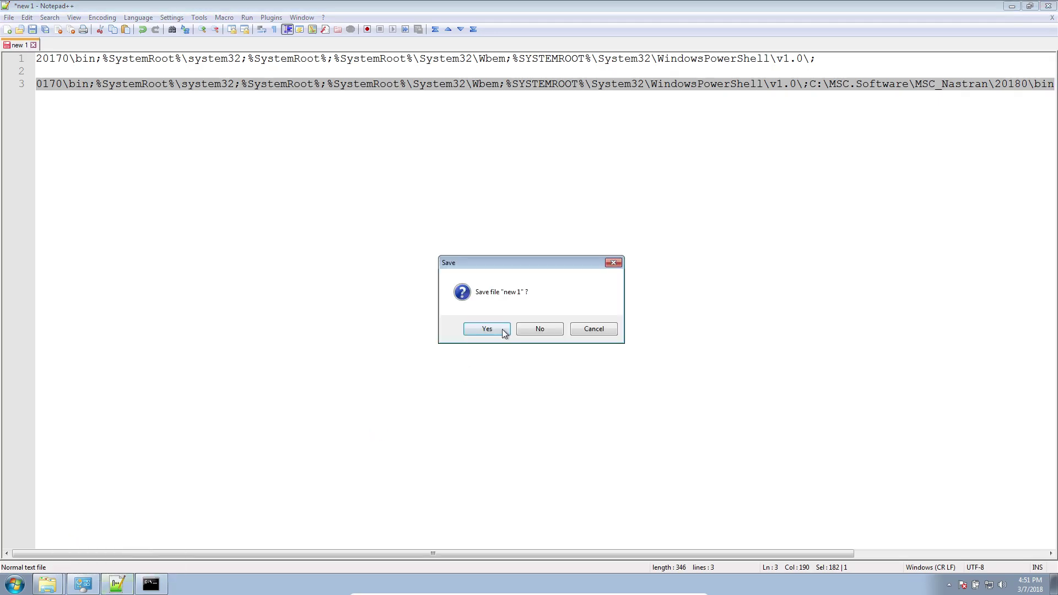
click(539, 329)
Log off the current Windows session from the Start menu.
click(18, 588)
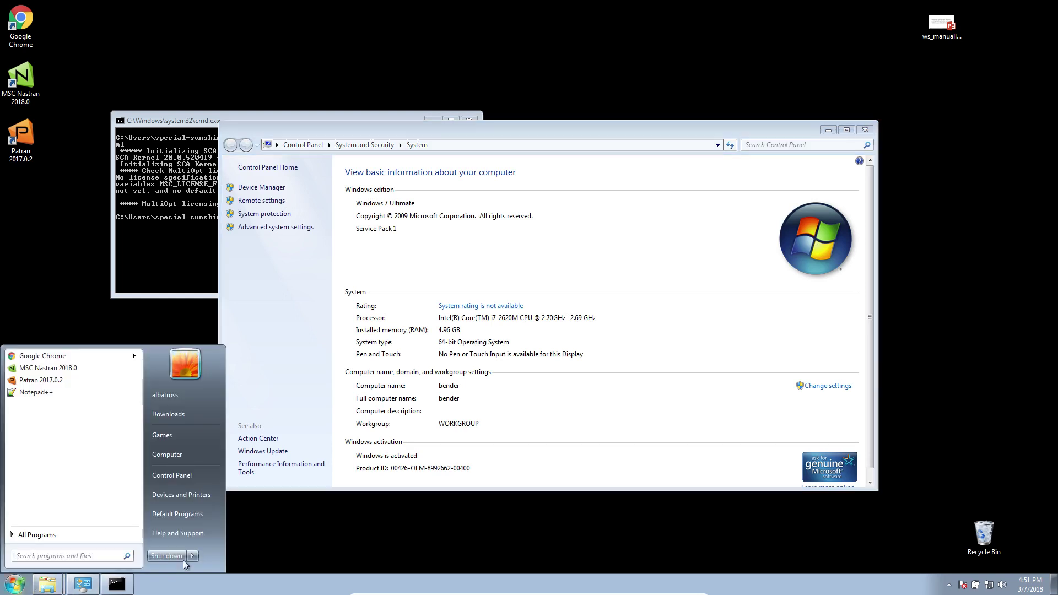
mouse_move(196, 553)
click(212, 525)
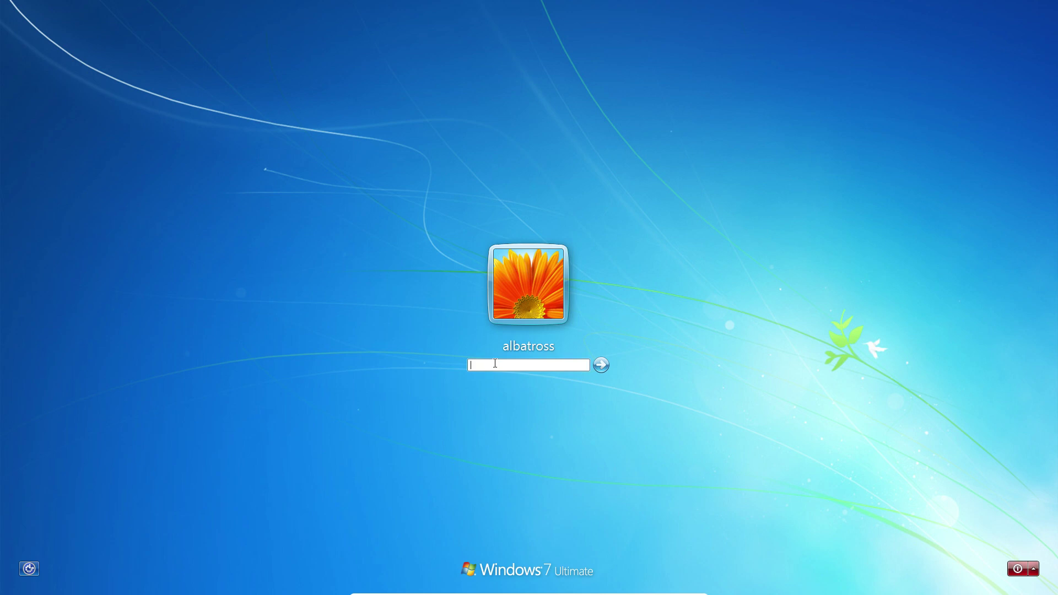
Sign back in and open Downloads\3_global_optimization in Explorer.
key(Return)
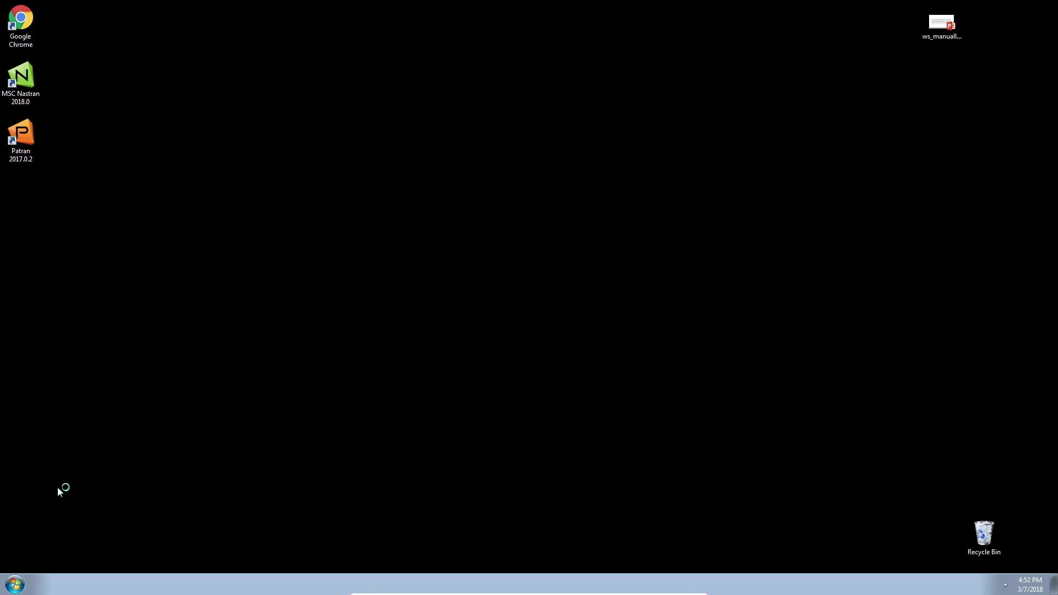
click(15, 584)
click(164, 415)
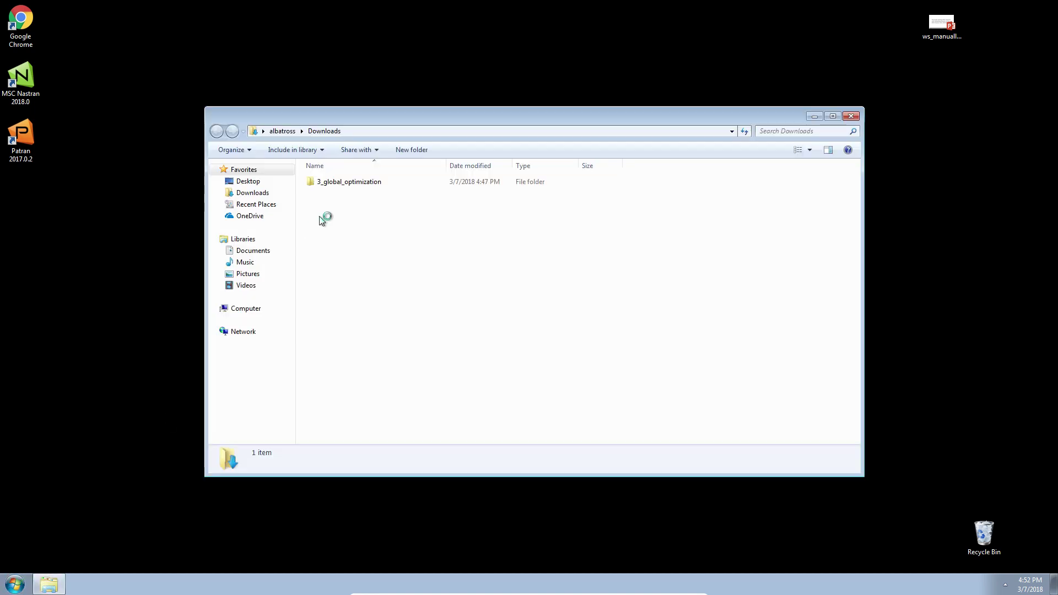
double_click(343, 183)
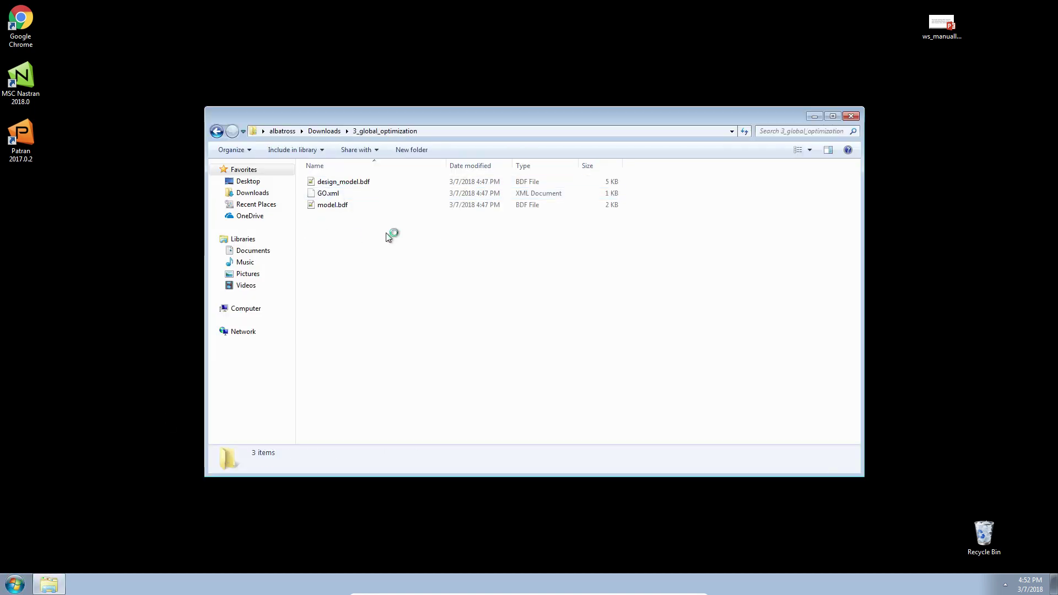
Launch Command Prompt and change into Downloads\3_global_optimization.
click(12, 586)
text(cmd)
key(Return)
text(c)
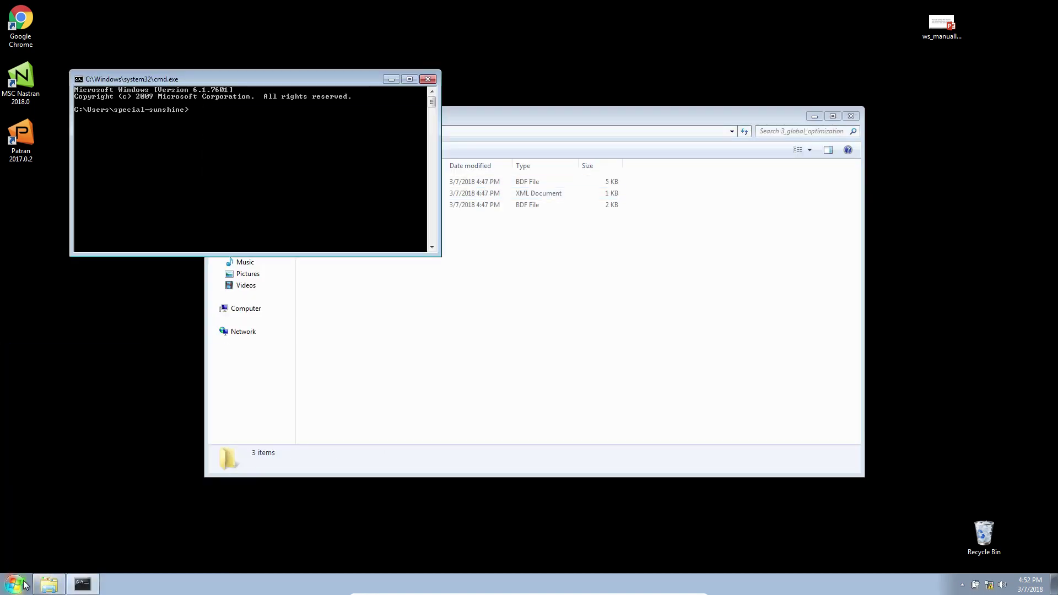
text(d Do)
key(Tab)
text(\)
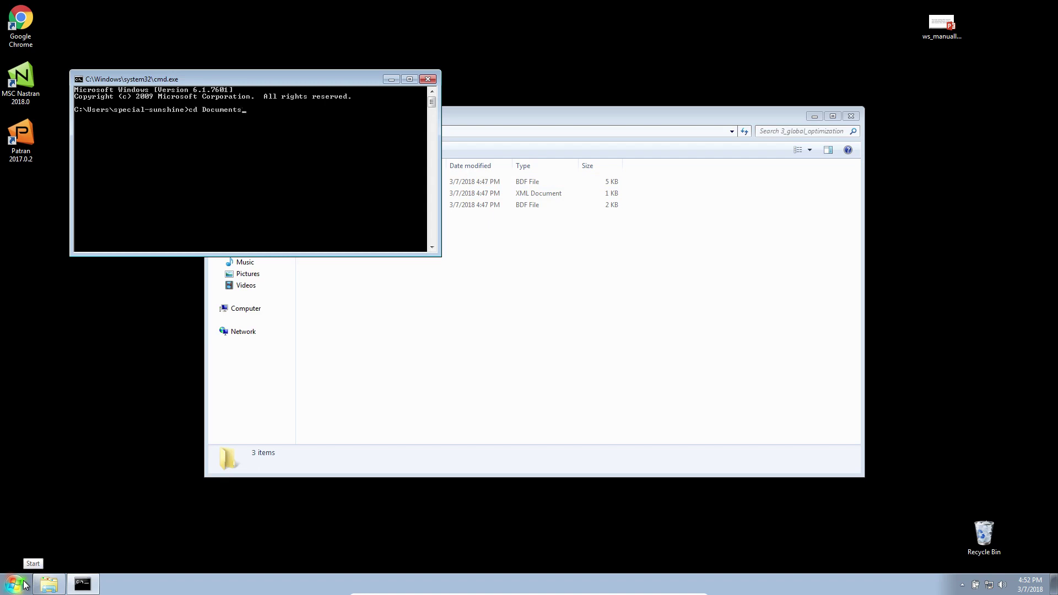
key(BackSpace)
key(BackSpace)
key(BackSpace)
key(BackSpace)
key(BackSpace)
key(BackSpace)
key(BackSpace)
text(w)
key(Tab)
text(\3)
key(Tab)
key(Return)
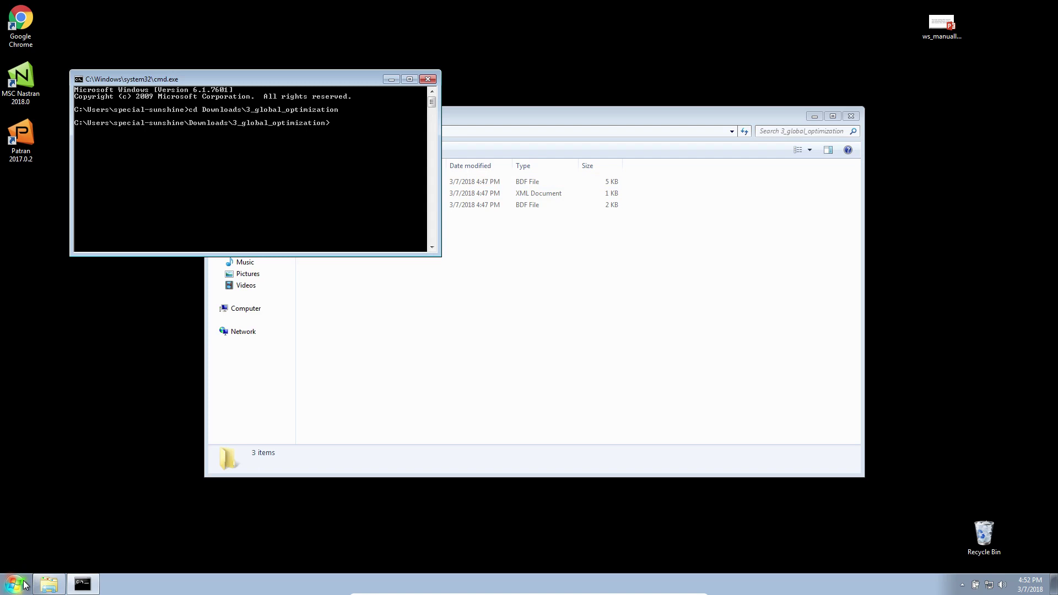
Clear the console with cls.
text(clear)
key(Return)
text(cls)
key(Return)
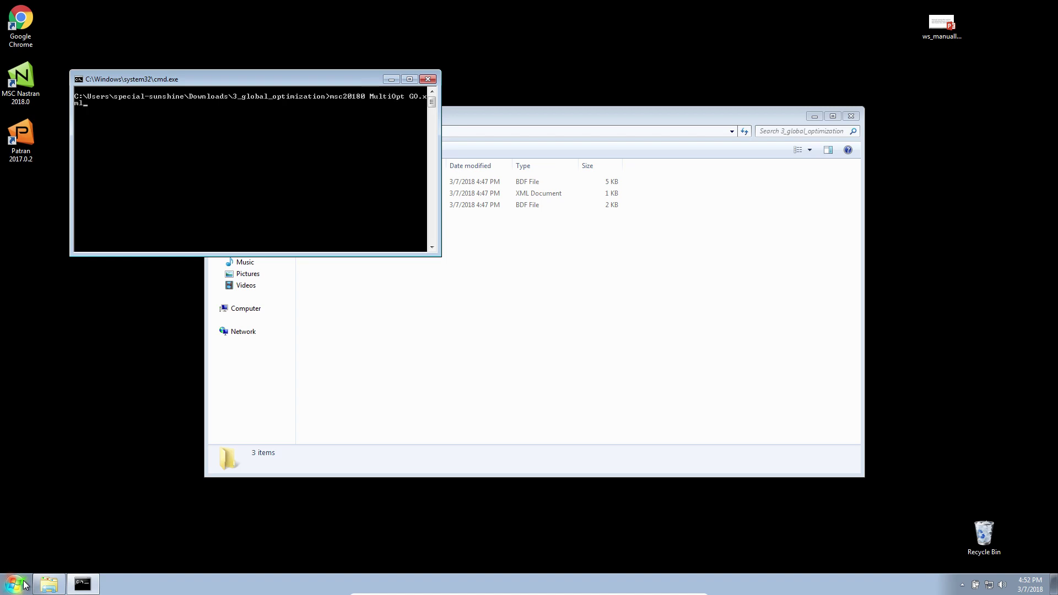
Run MultiOpt on GO.xml, allow remotebootstrap and MultiOpt through the firewall, and move Explorer right.
key(Return)
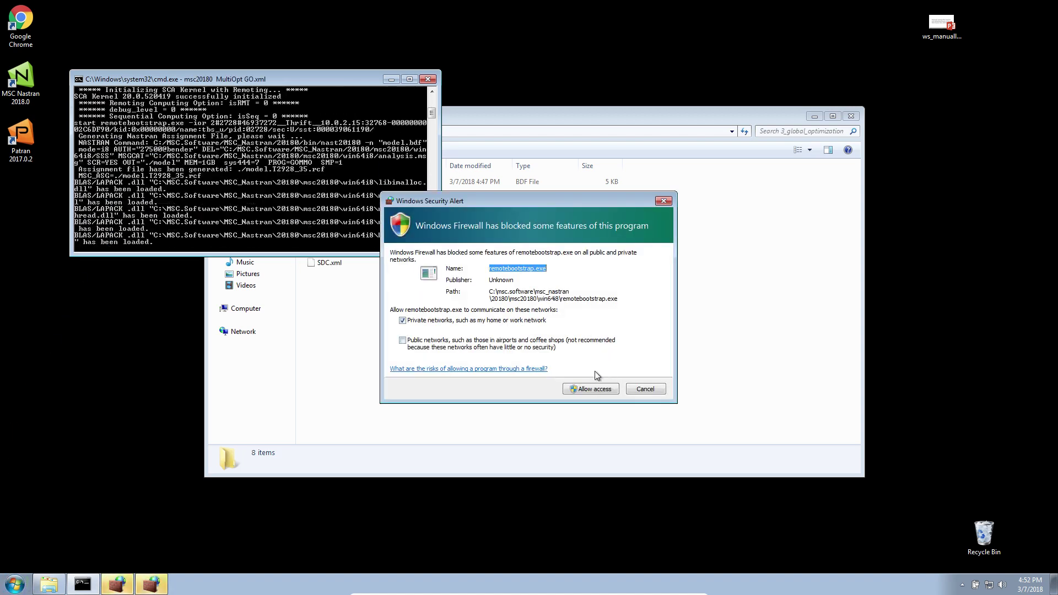
click(593, 390)
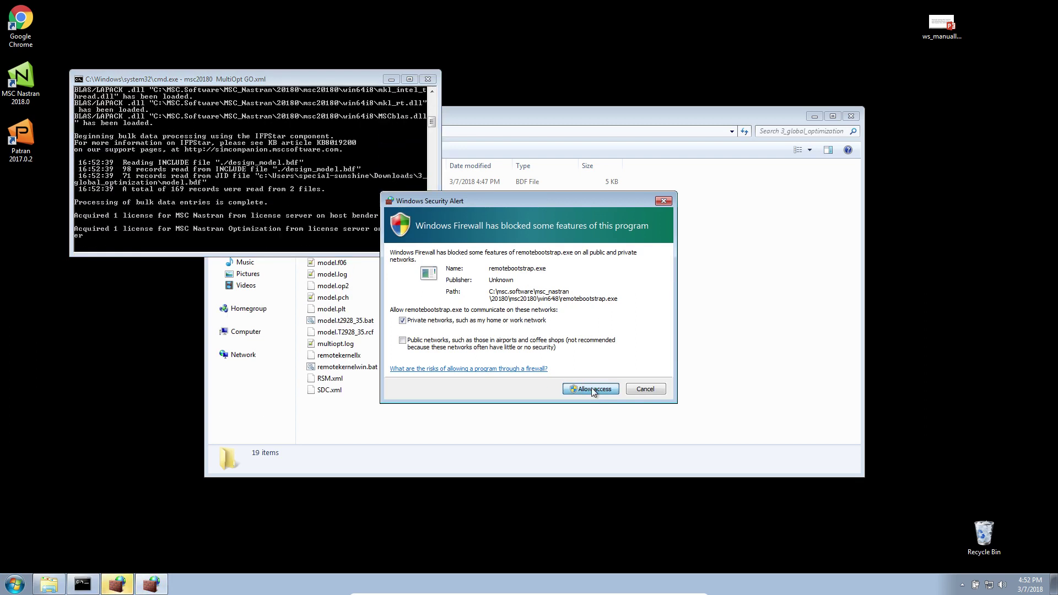
click(593, 390)
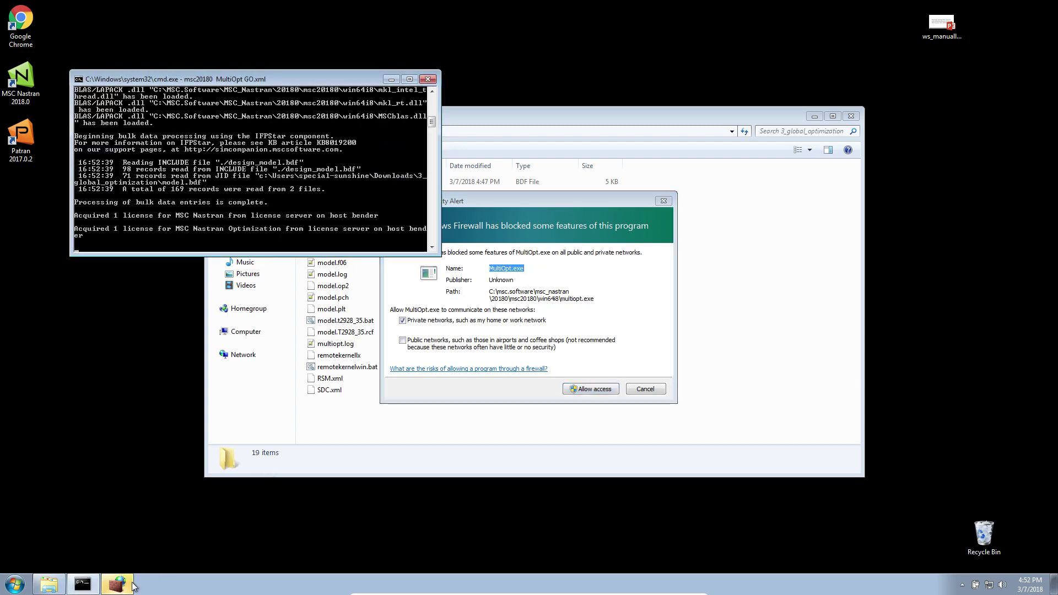
click(603, 390)
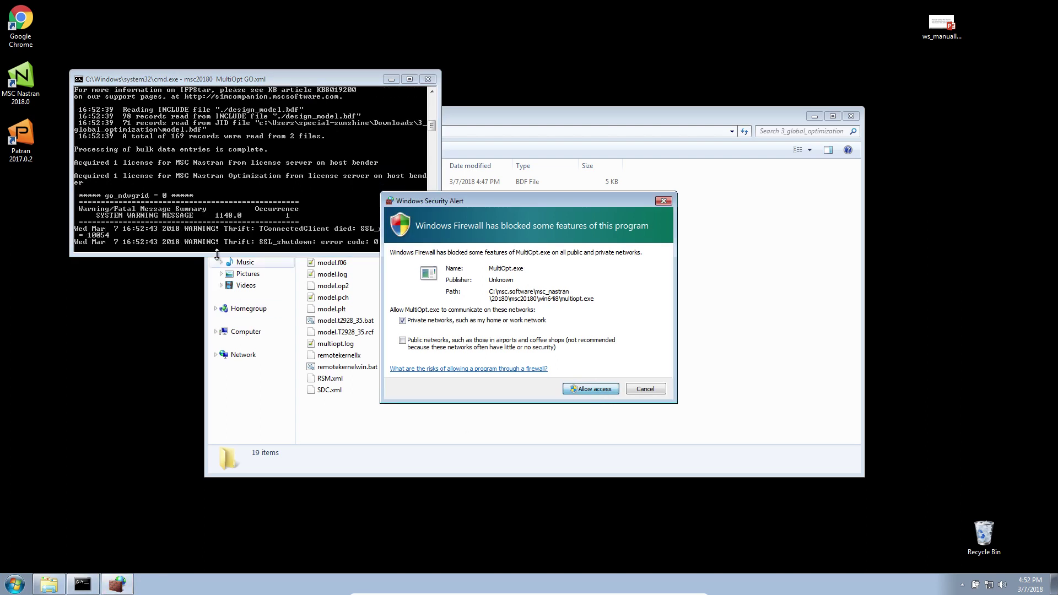
drag(567, 117, 1057, 159)
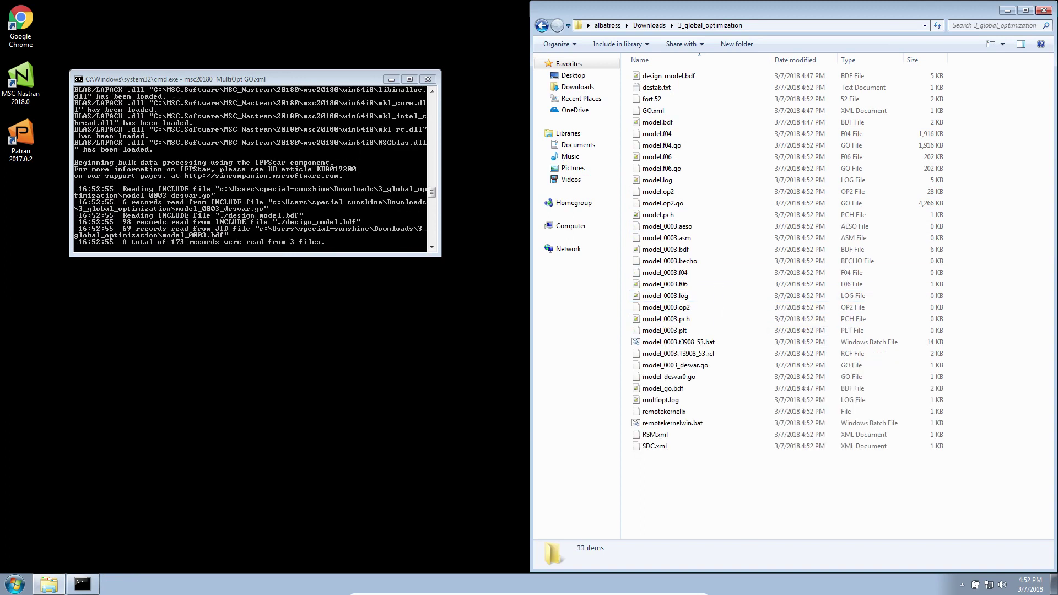
click(17, 575)
click(211, 406)
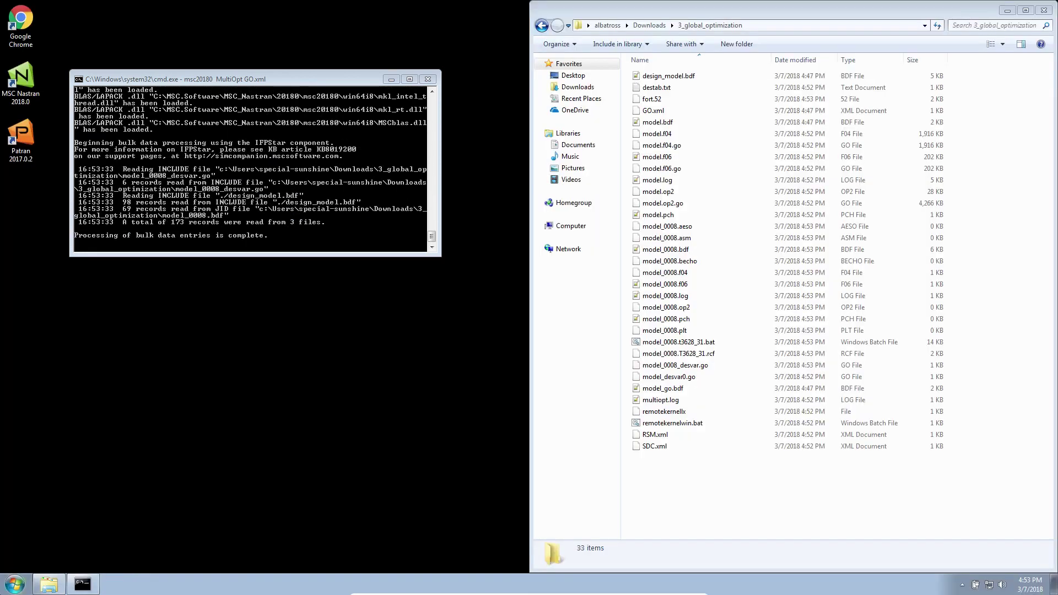
Launch Notepad++ and type the contact's e-mail address into a new note.
click(22, 583)
text(notepad)
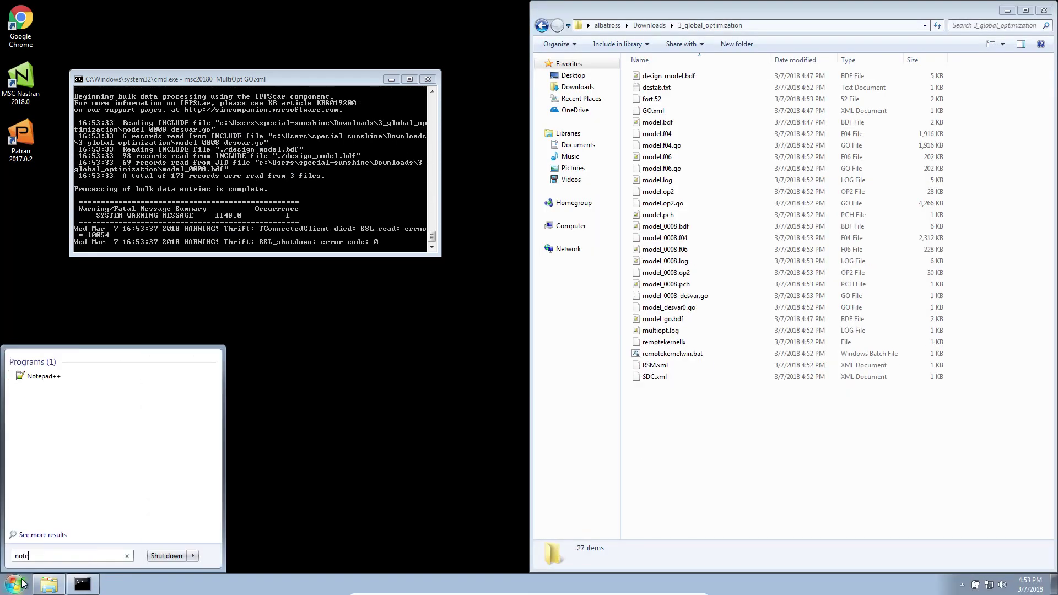
key(Return)
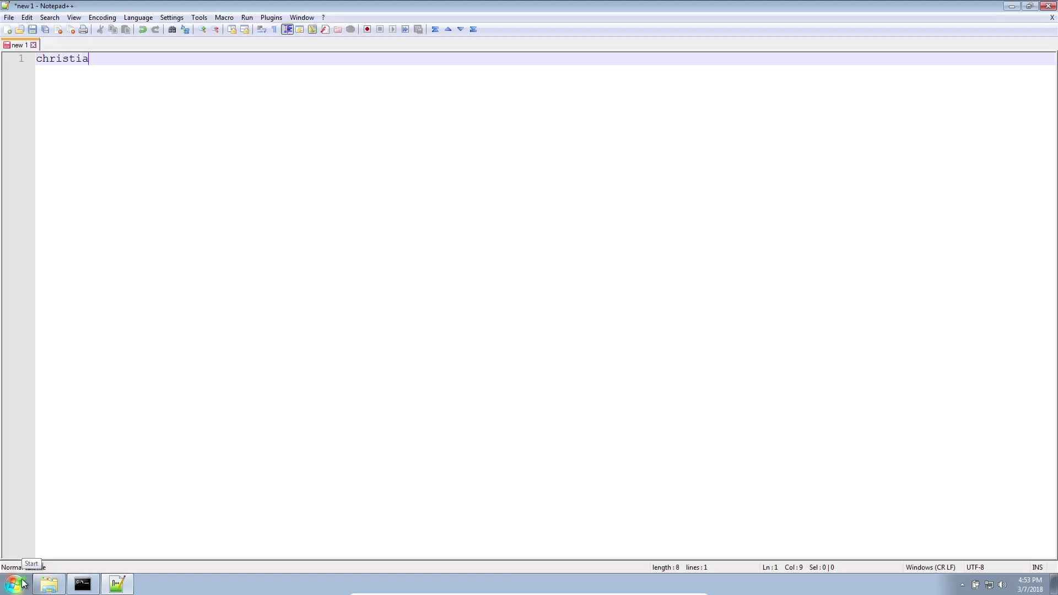
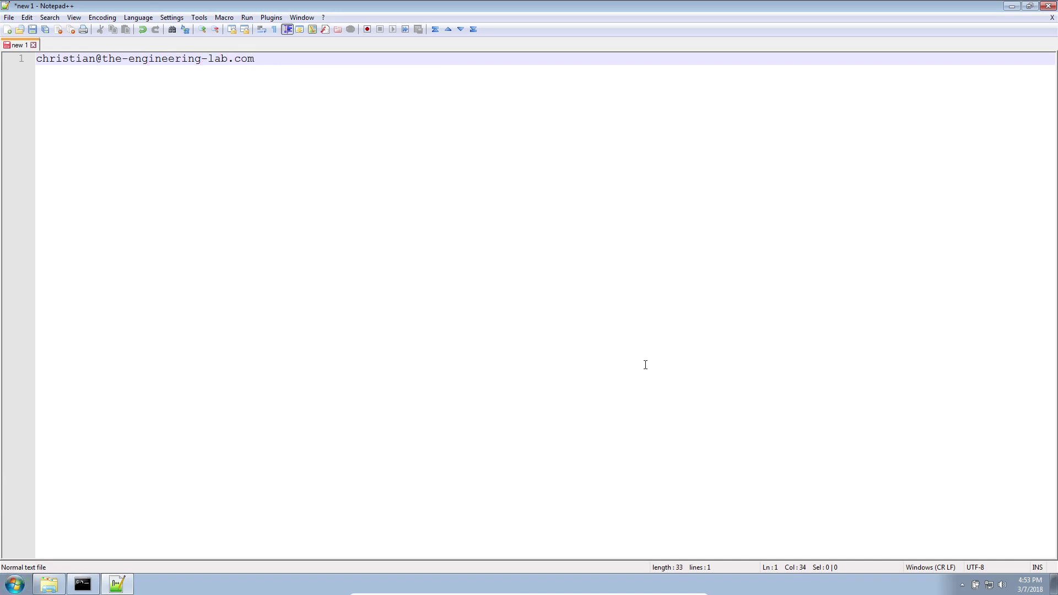
Zoom in the note text and place the window at the lower right.
scroll(431, 361, up, 8)
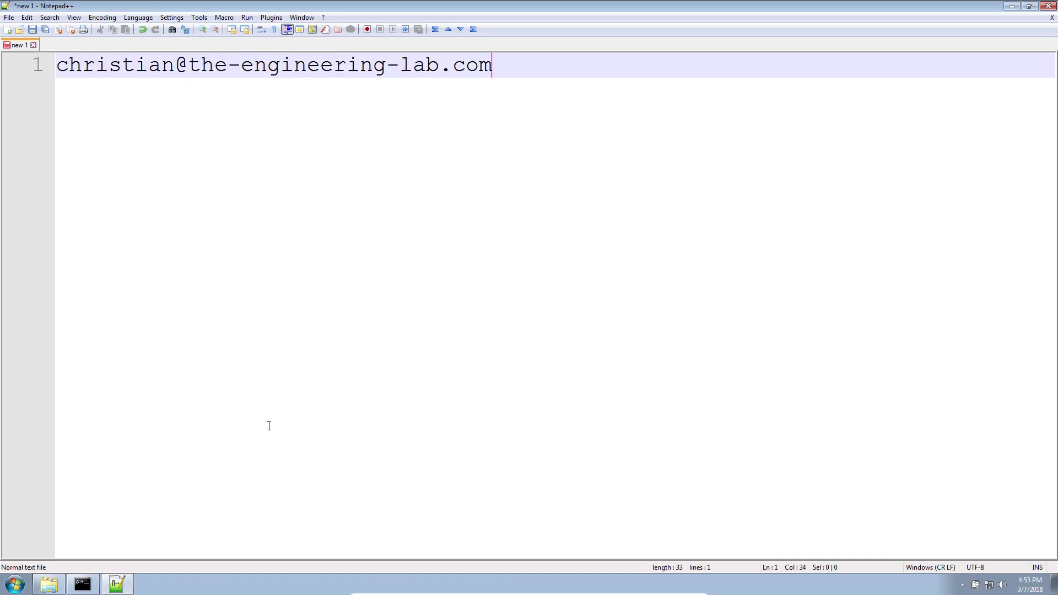
double_click(256, 4)
drag(256, 4, 386, 283)
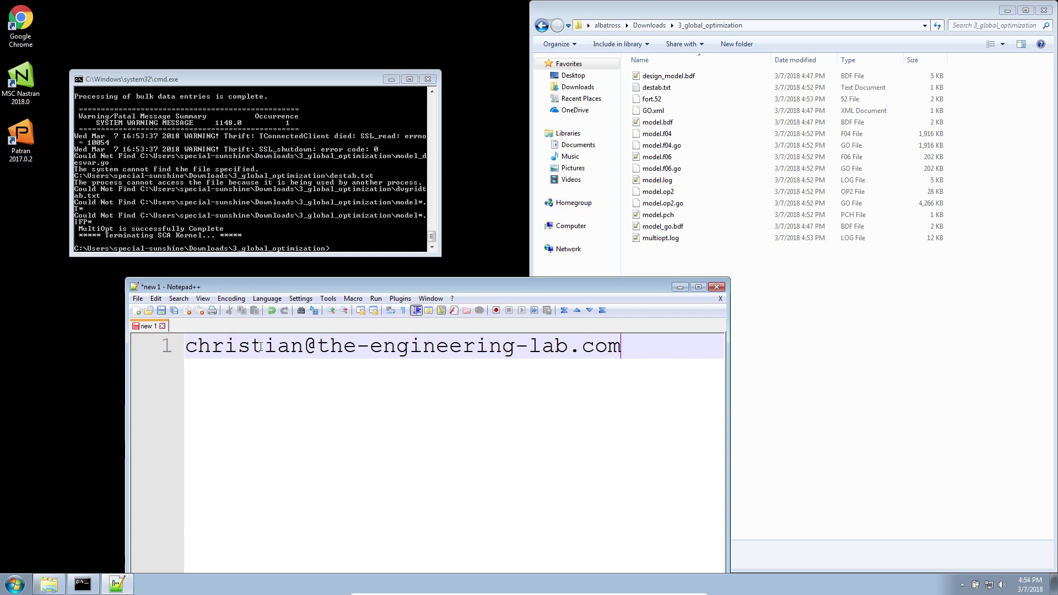
Minimize the console and Notepad++, select multiopt.log in Explorer, and launch Chrome.
click(391, 79)
click(679, 287)
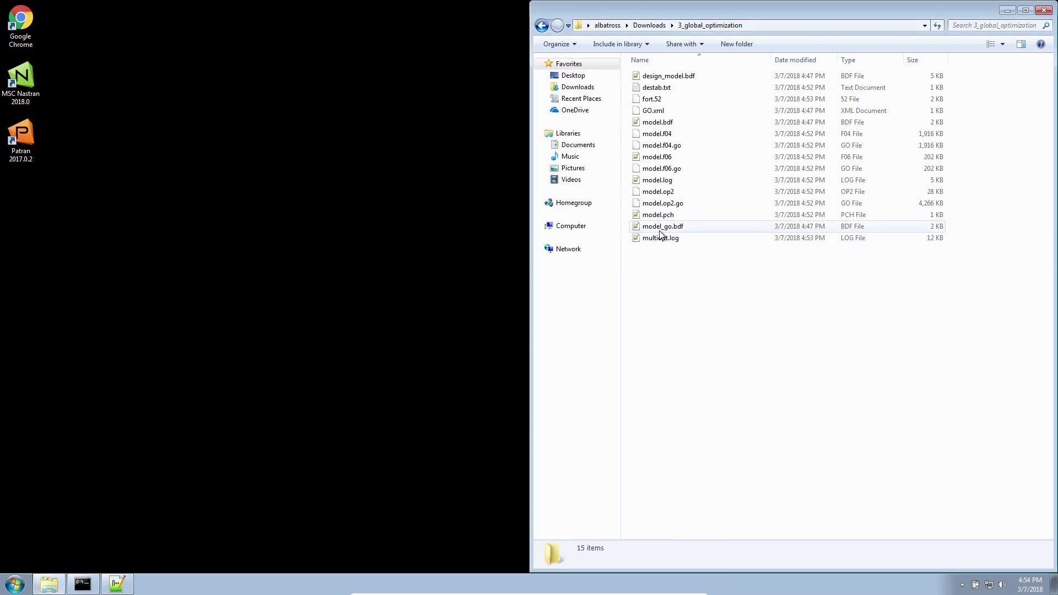
drag(661, 235, 800, 319)
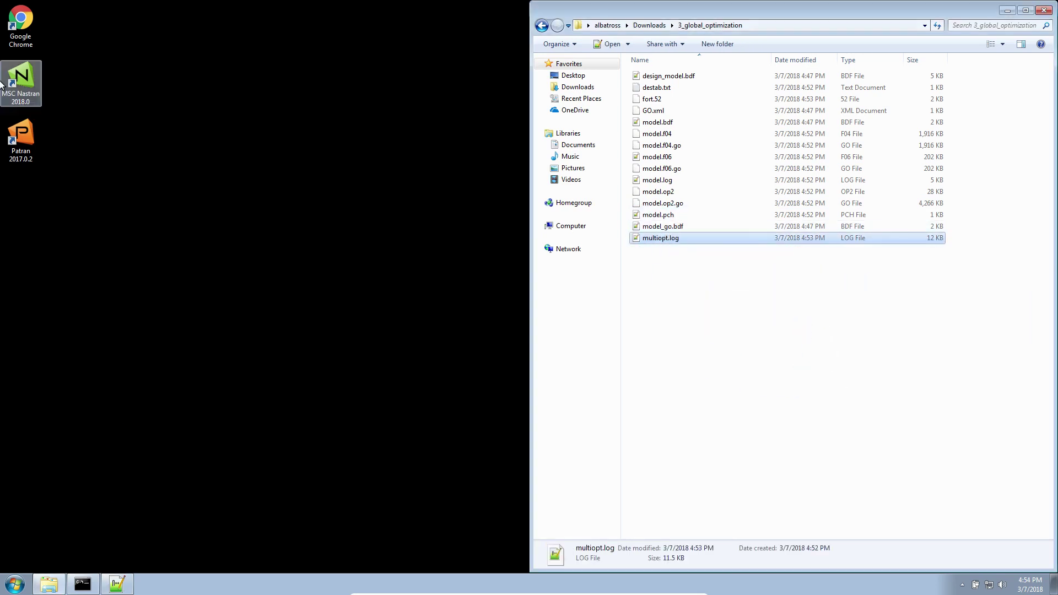
double_click(21, 19)
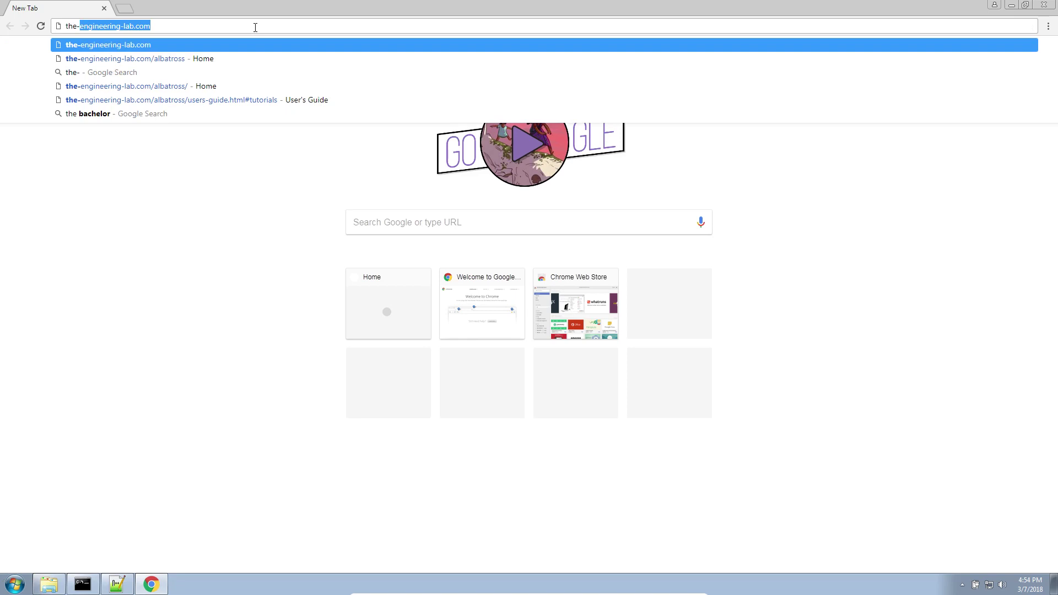
Load the SOL 200 web app, start a Size setup, and open the results apps list.
key(Down)
key(Return)
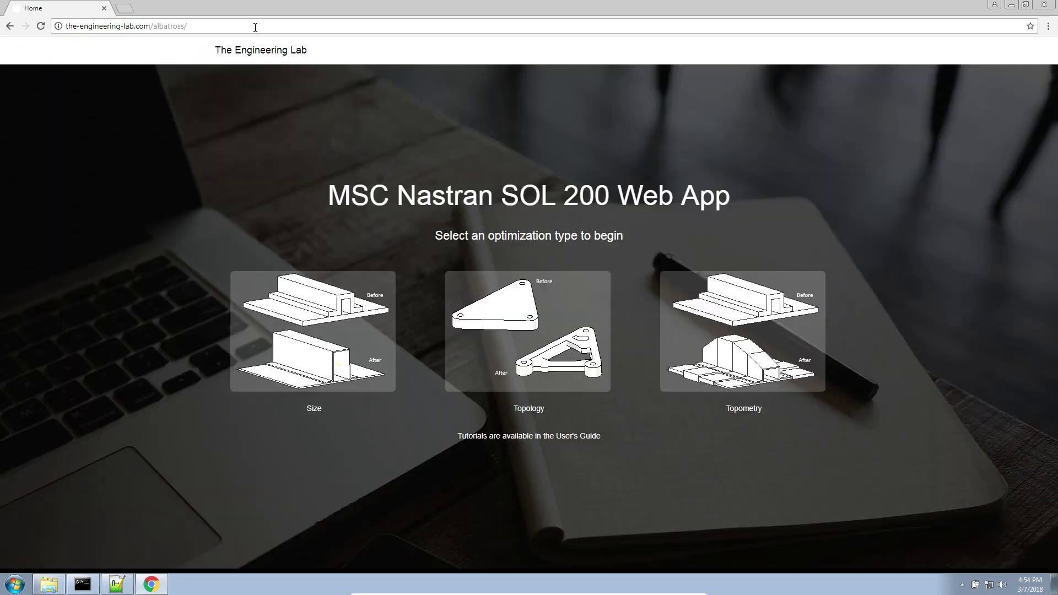
click(364, 303)
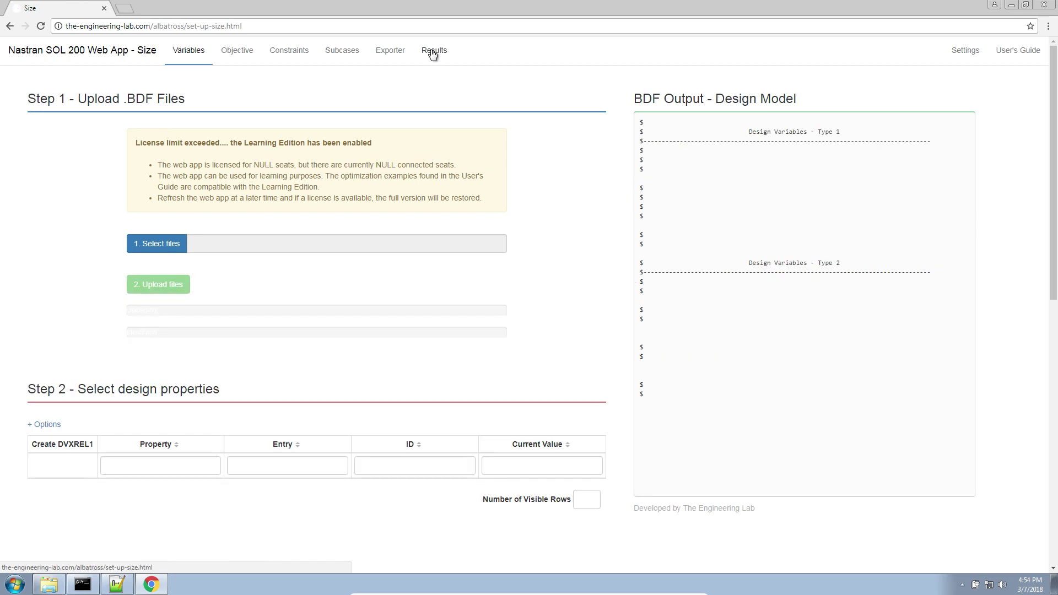
click(433, 53)
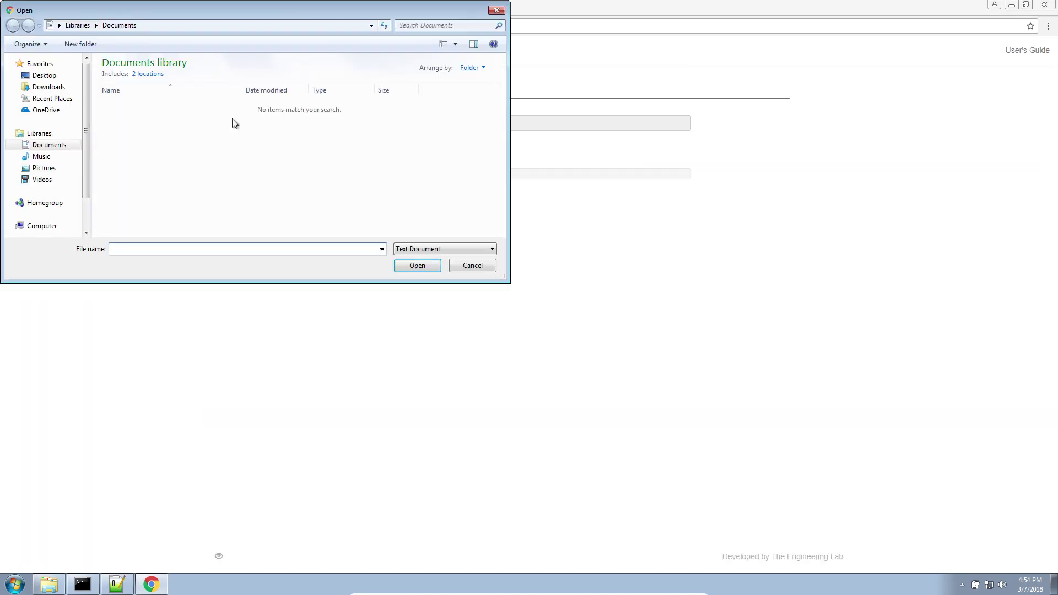
Upload multiopt.log from Downloads\3_global_optimization to plot global results, then minimize Chrome.
click(48, 86)
double_click(124, 78)
click(127, 90)
double_click(127, 91)
click(348, 153)
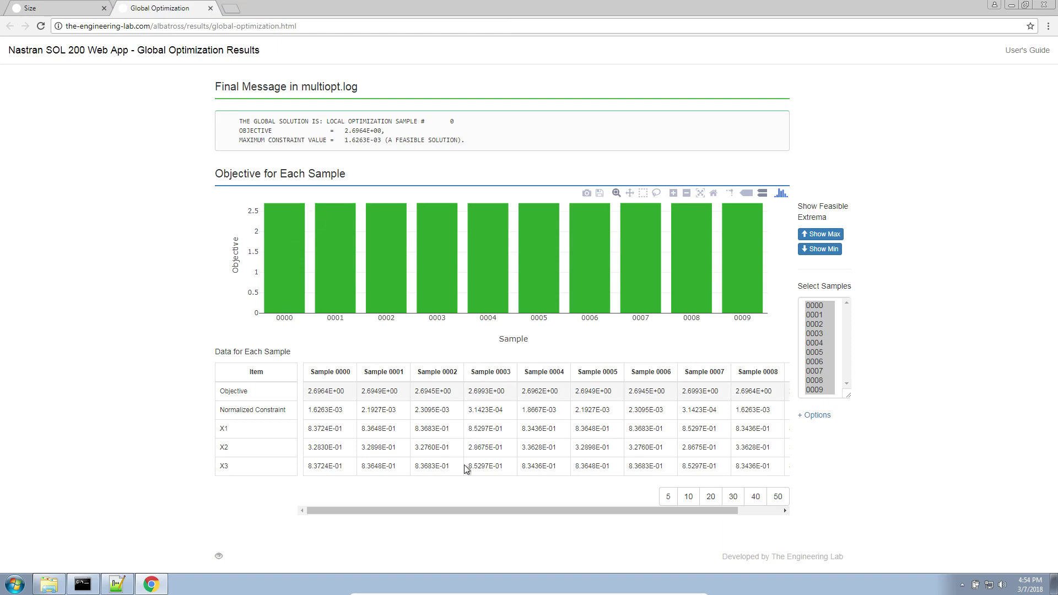
click(148, 584)
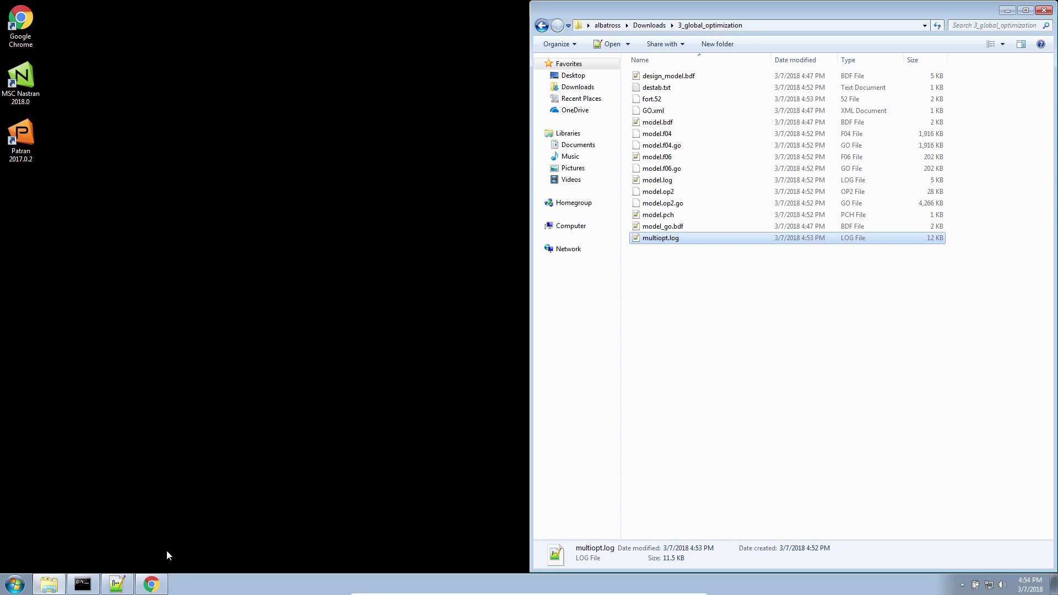
On the Size setup page, change Optimization Type to Parameter Study (DESMAX 1) and open the Exporter.
click(150, 584)
click(91, 9)
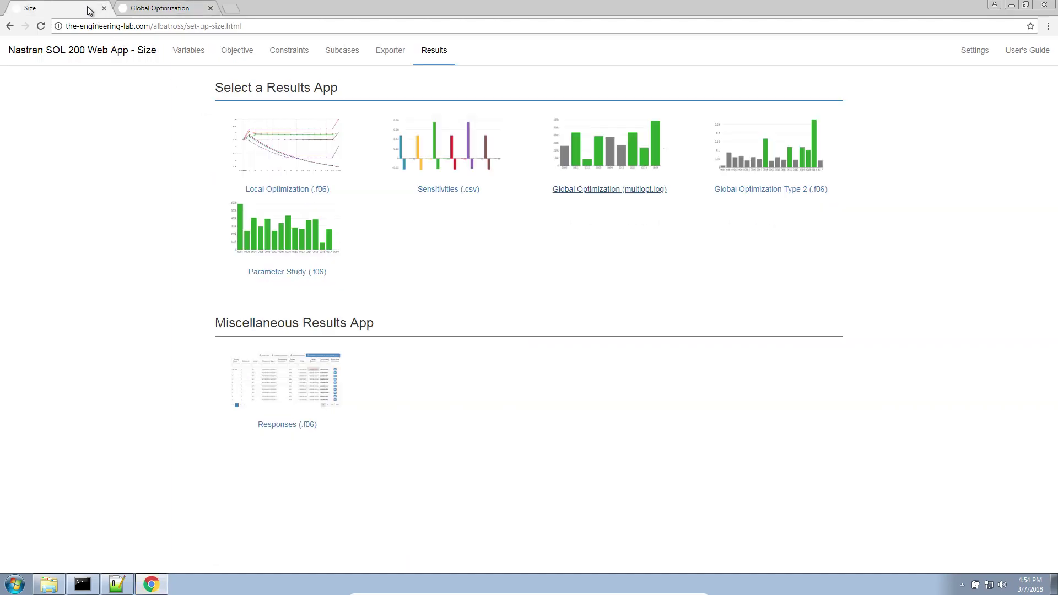
click(968, 51)
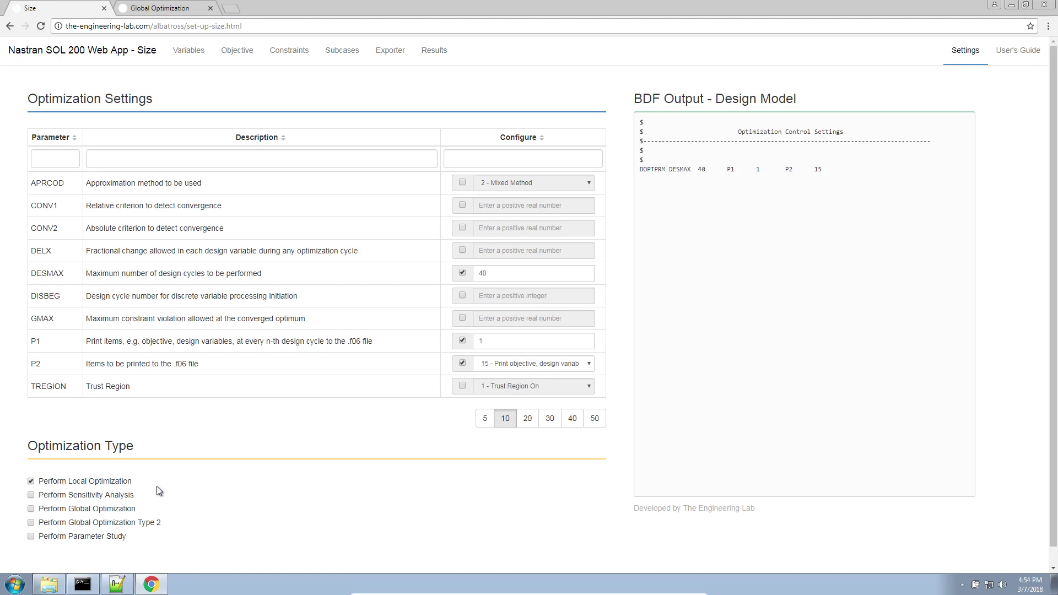
drag(160, 494, 34, 481)
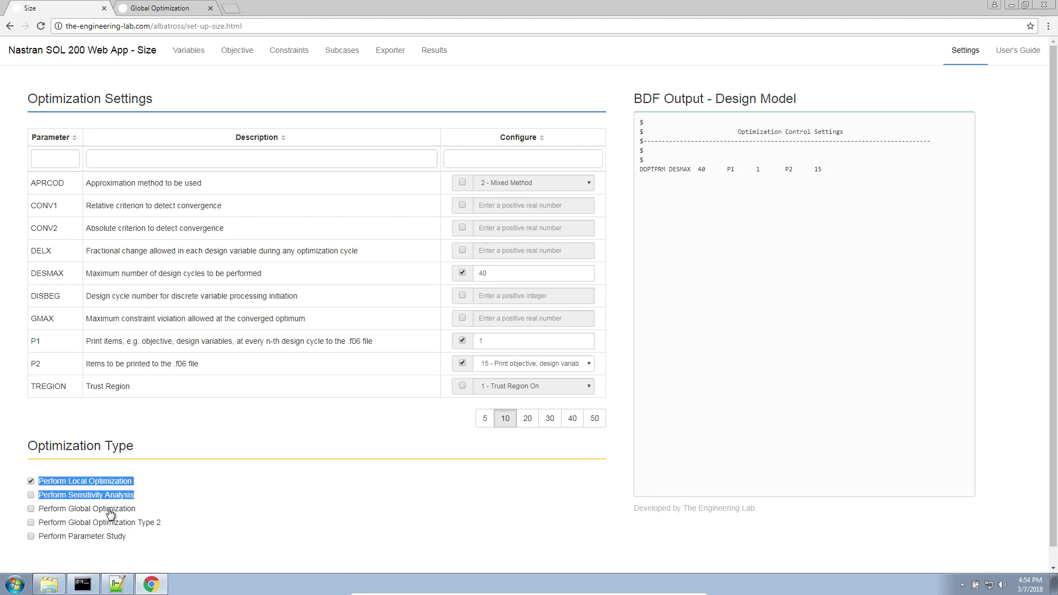
drag(154, 508, 39, 514)
click(31, 522)
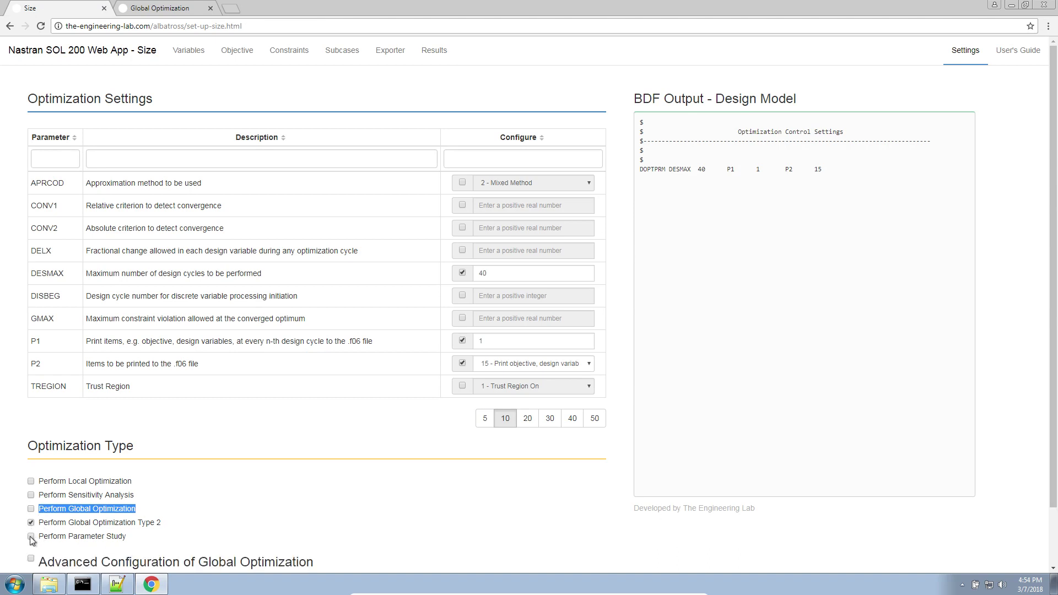
click(31, 537)
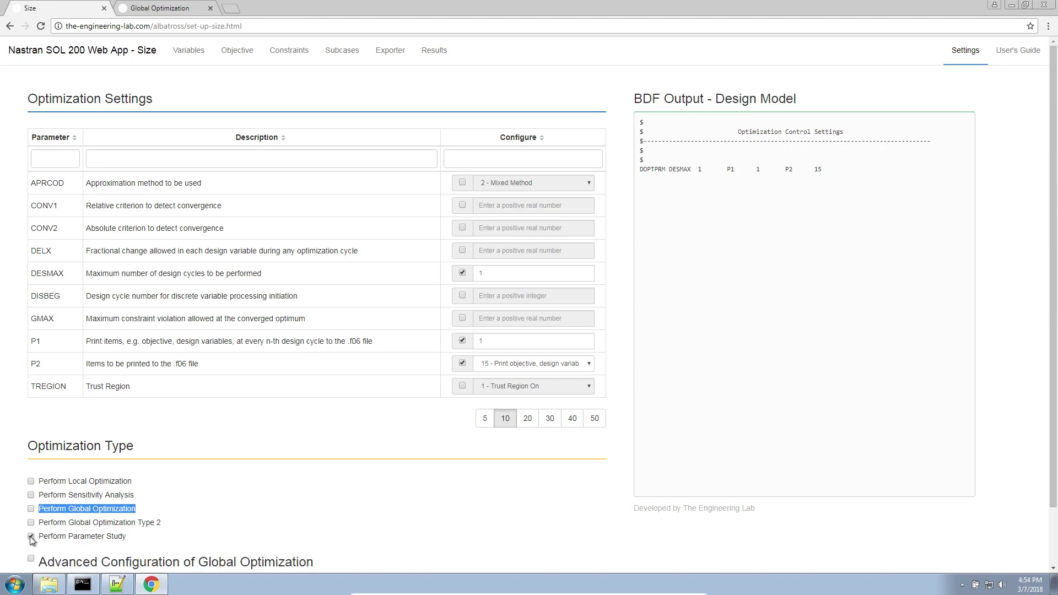
click(393, 52)
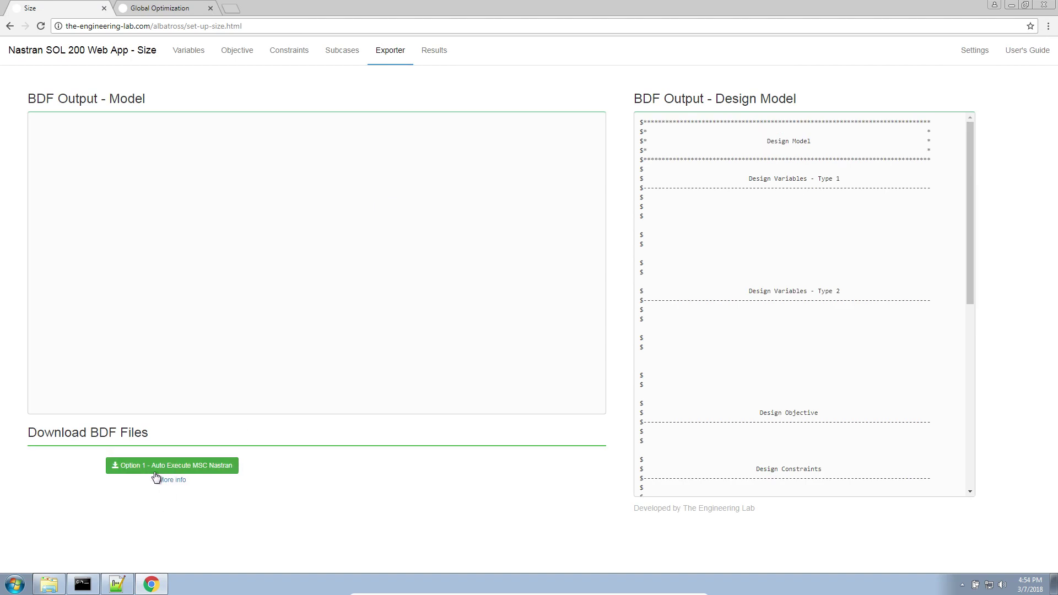
Delete the 12 output files, keeping only design_model.bdf, GO.xml and model.bdf.
click(145, 586)
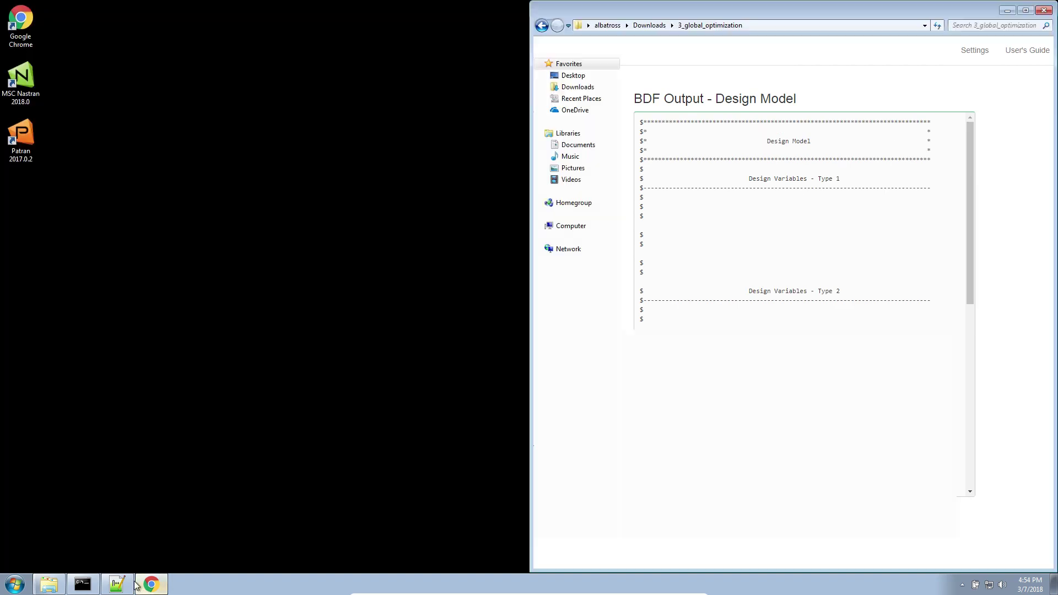
click(710, 385)
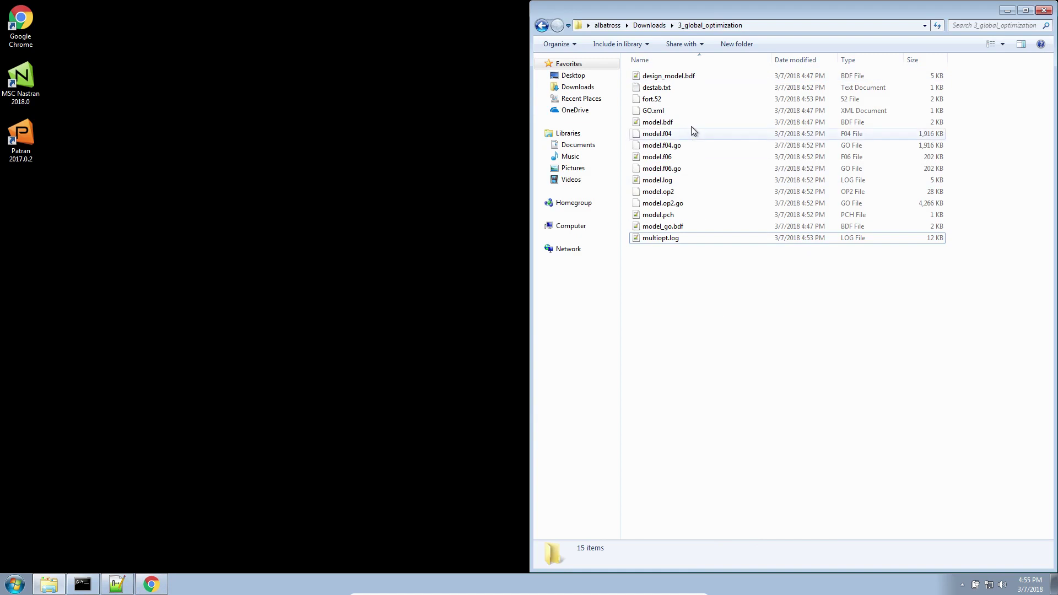
shift+click(680, 79)
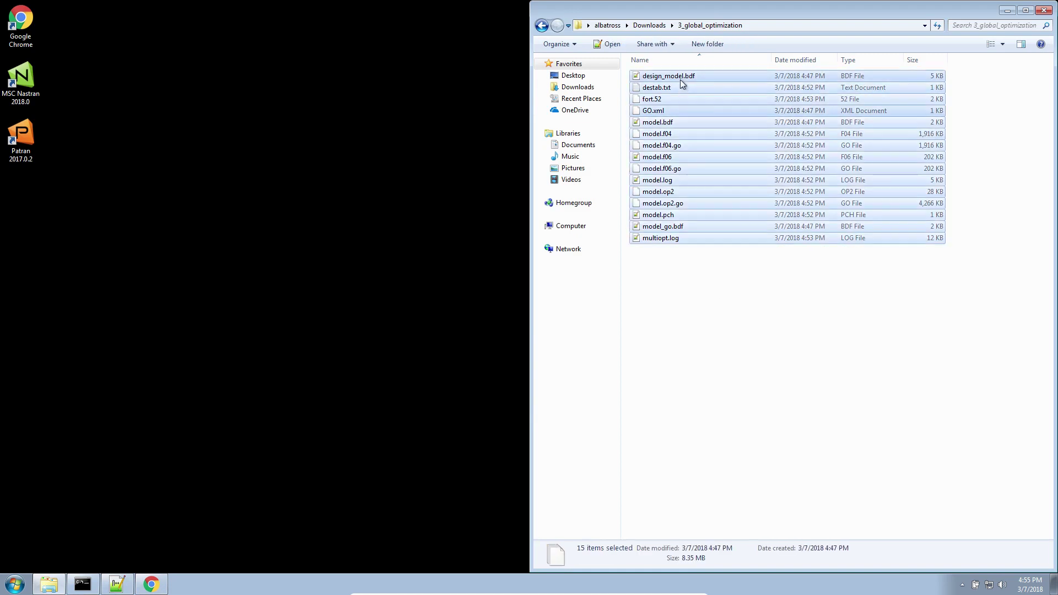
ctrl+click(671, 122)
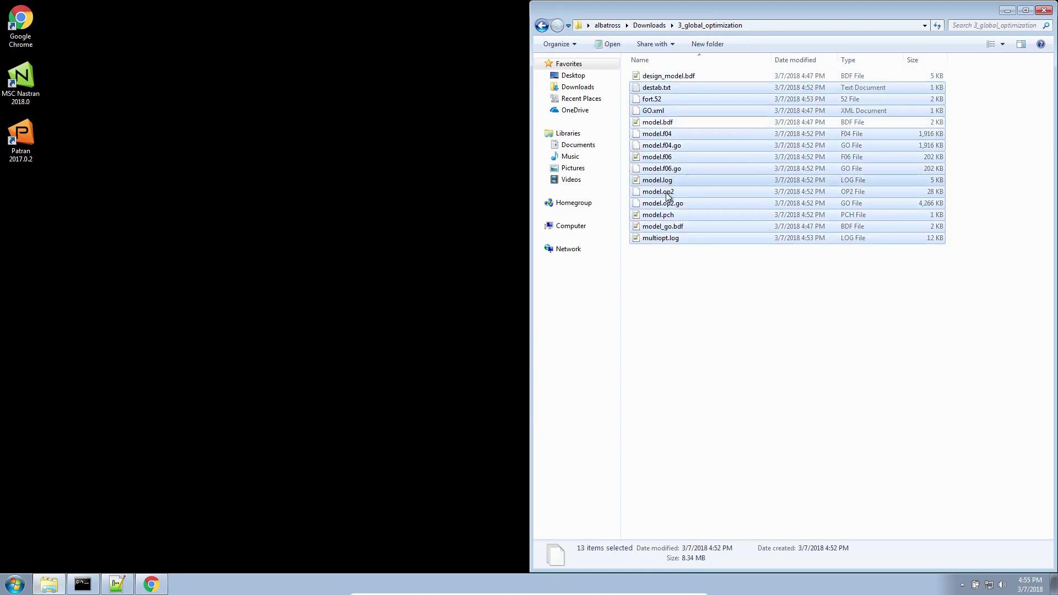
ctrl+click(655, 111)
key(Delete)
key(Return)
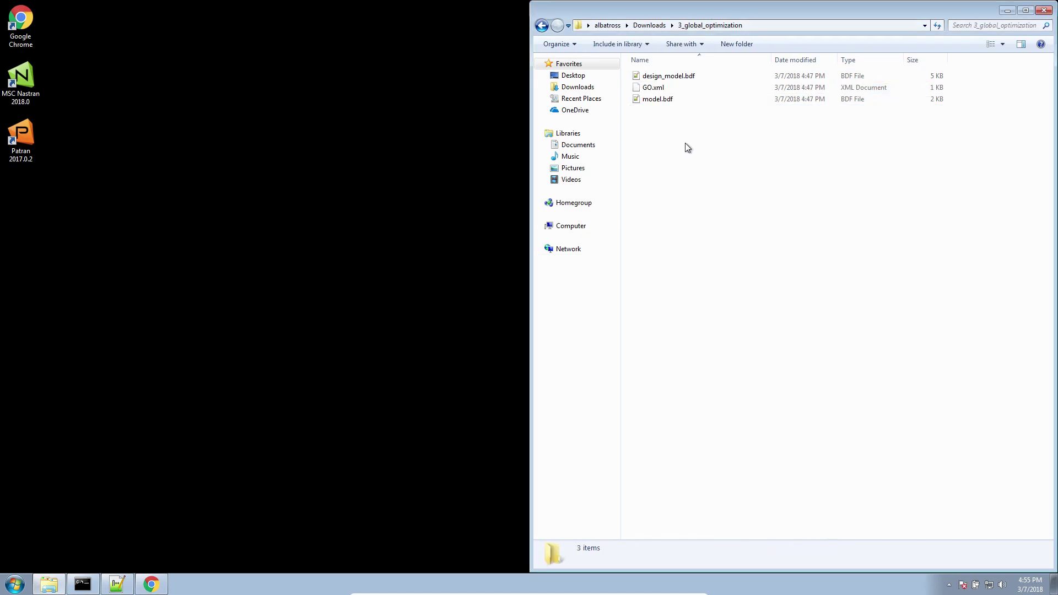
mouse_move(81, 584)
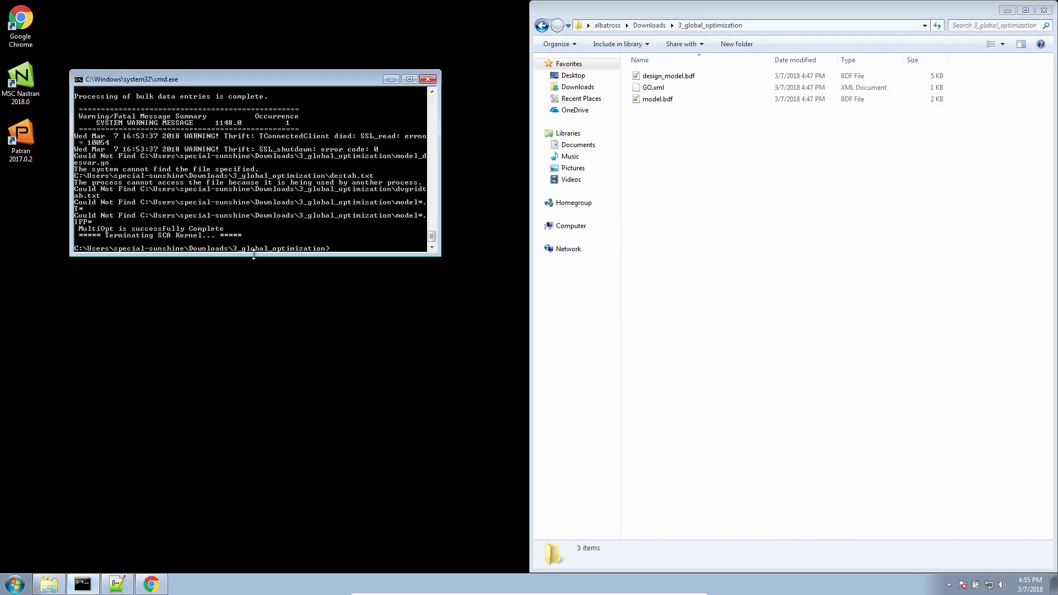
Clear the console, then browse Explorer to C:\MSC.Software\MSC_Nastran\20180\bin.
text(ls)
key(Return)
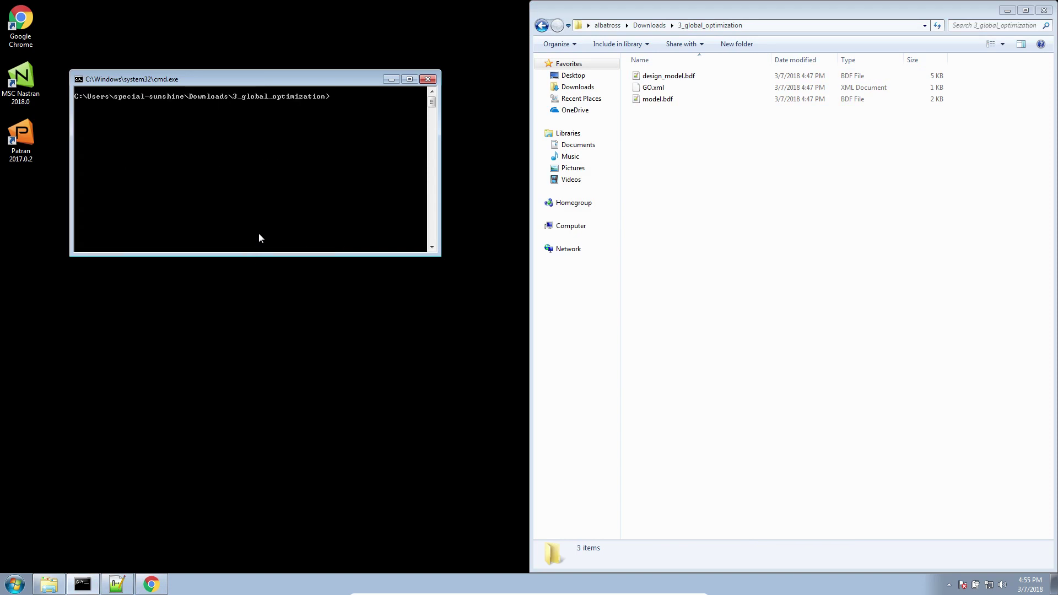
click(15, 584)
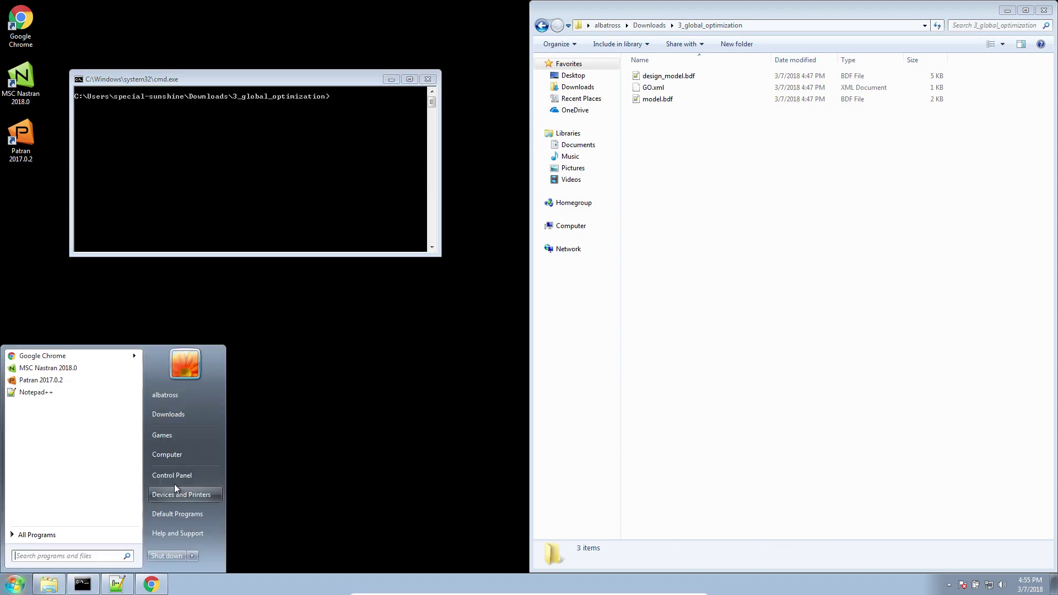
click(193, 454)
double_click(425, 197)
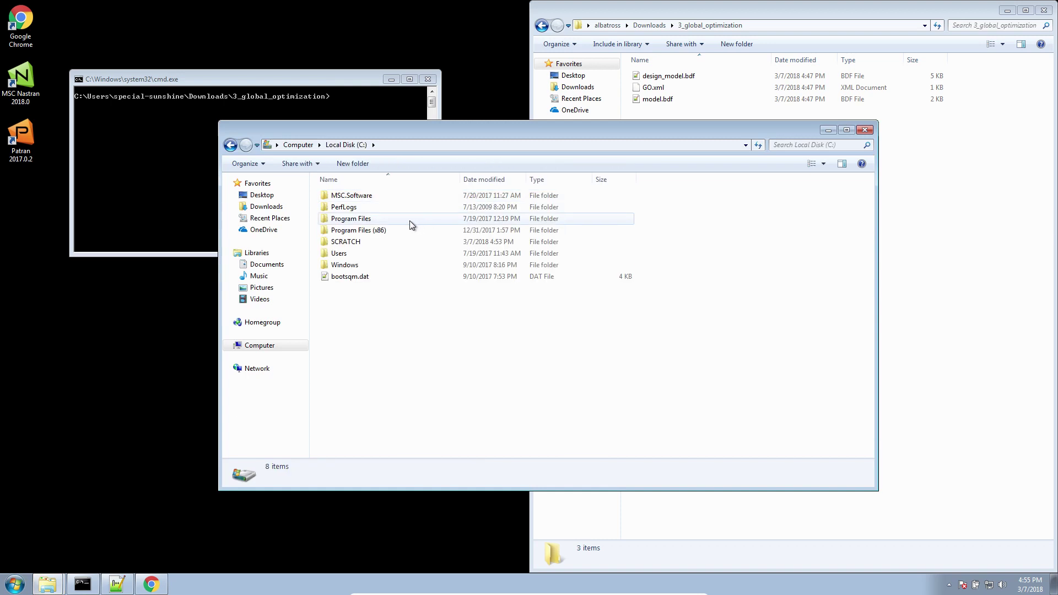
double_click(381, 196)
double_click(374, 198)
double_click(347, 197)
double_click(348, 206)
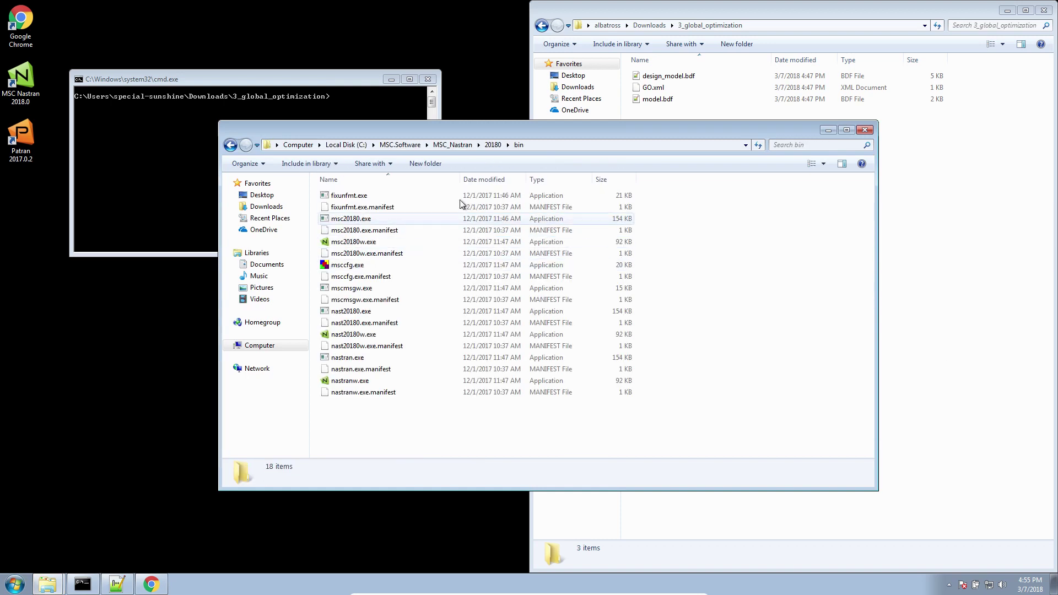
drag(501, 127, 522, 235)
Paste the bin folder path onto a new line in the Notepad++ note.
click(571, 254)
key(ctrl+c)
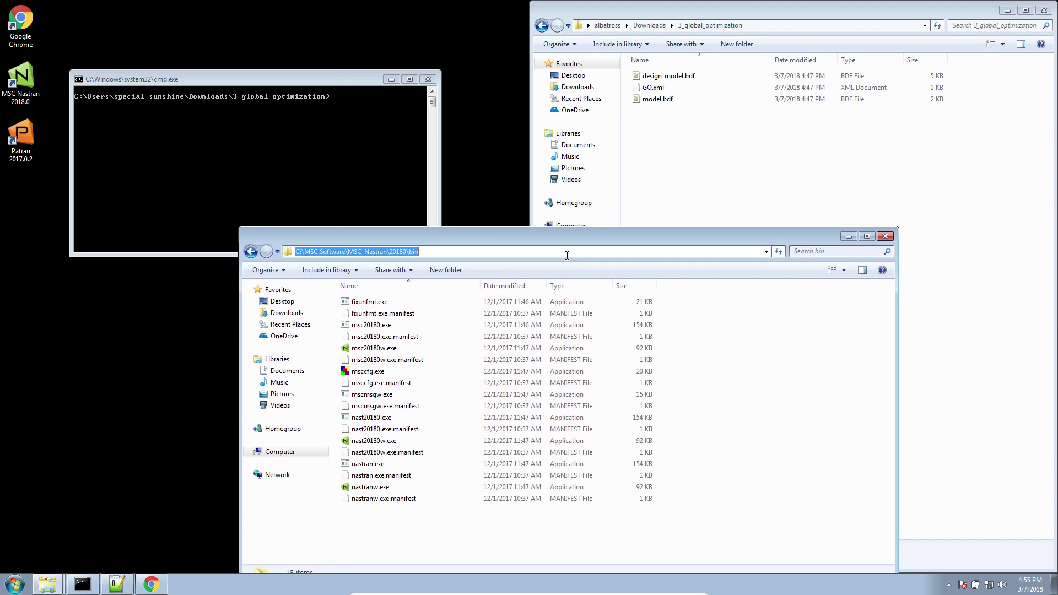
click(125, 583)
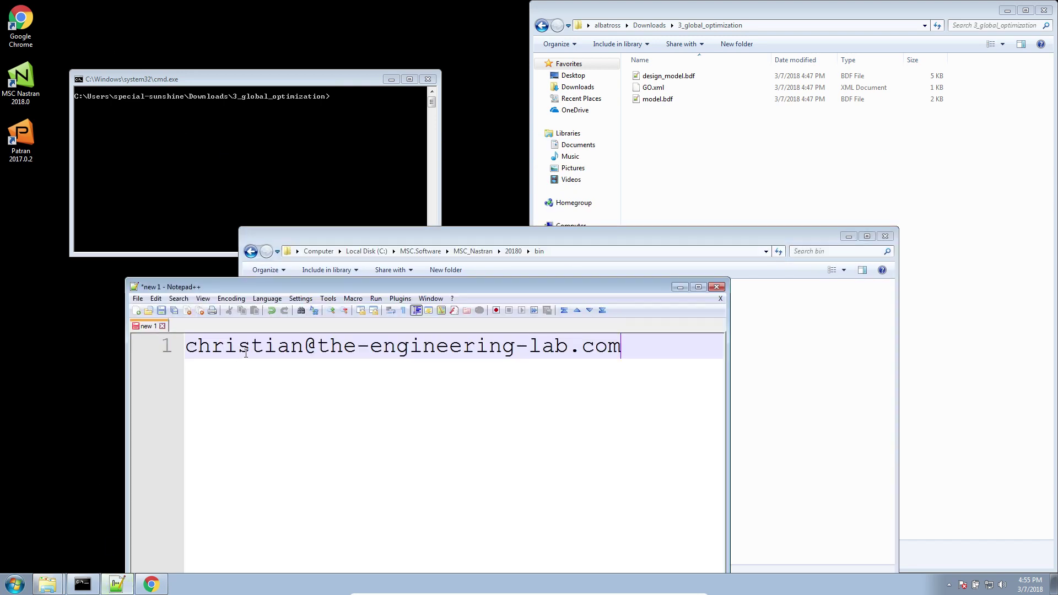
key(Return)
key(Return)
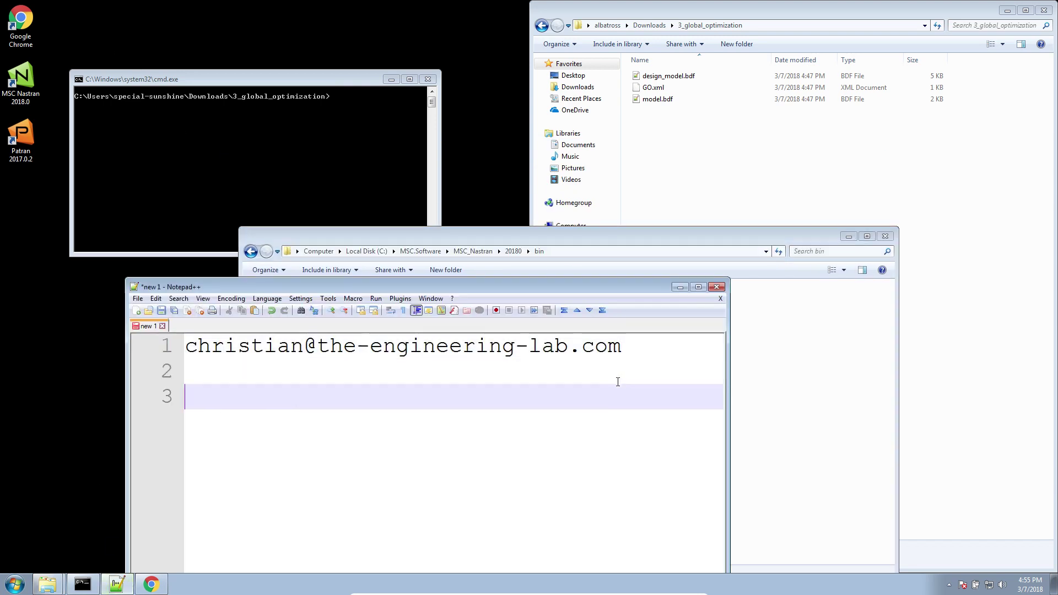
key(Return)
key(ctrl+v)
Append \msc20180.exe to the bin path in the note.
click(774, 382)
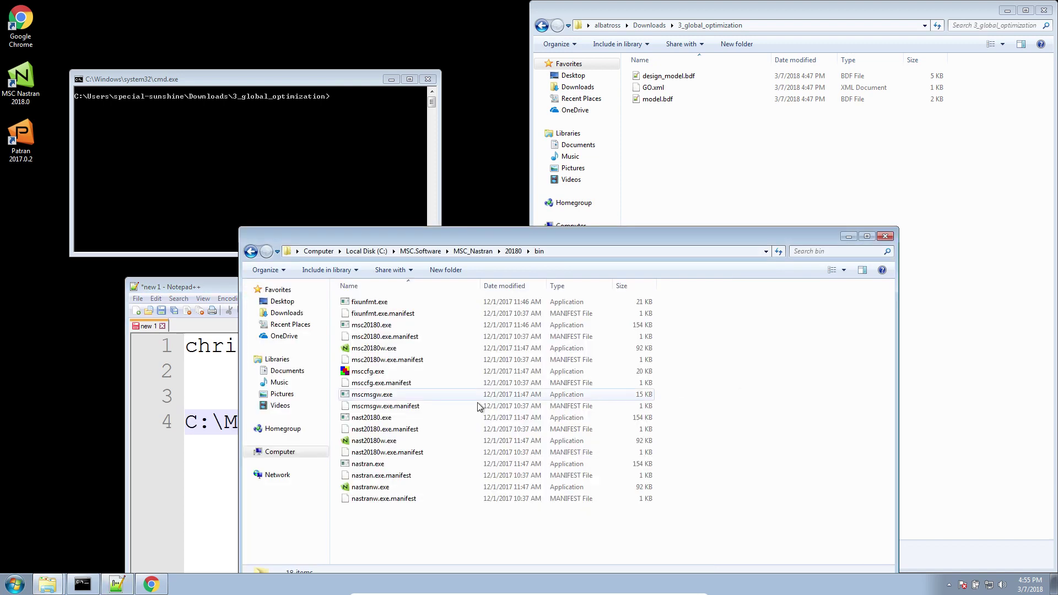
click(379, 327)
click(378, 327)
key(ctrl+c)
click(183, 287)
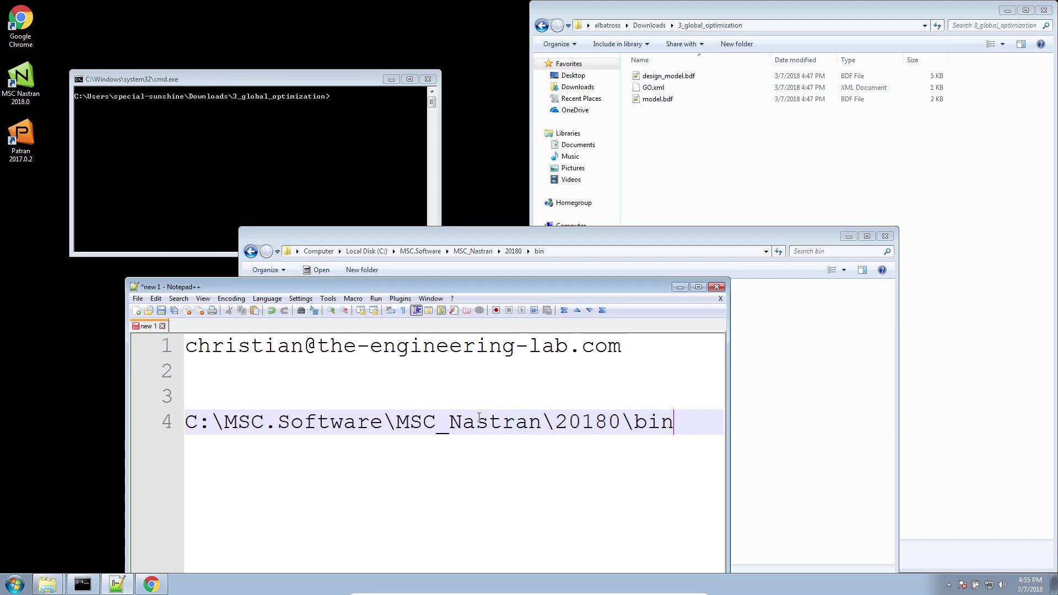
text(\)
key(ctrl+v)
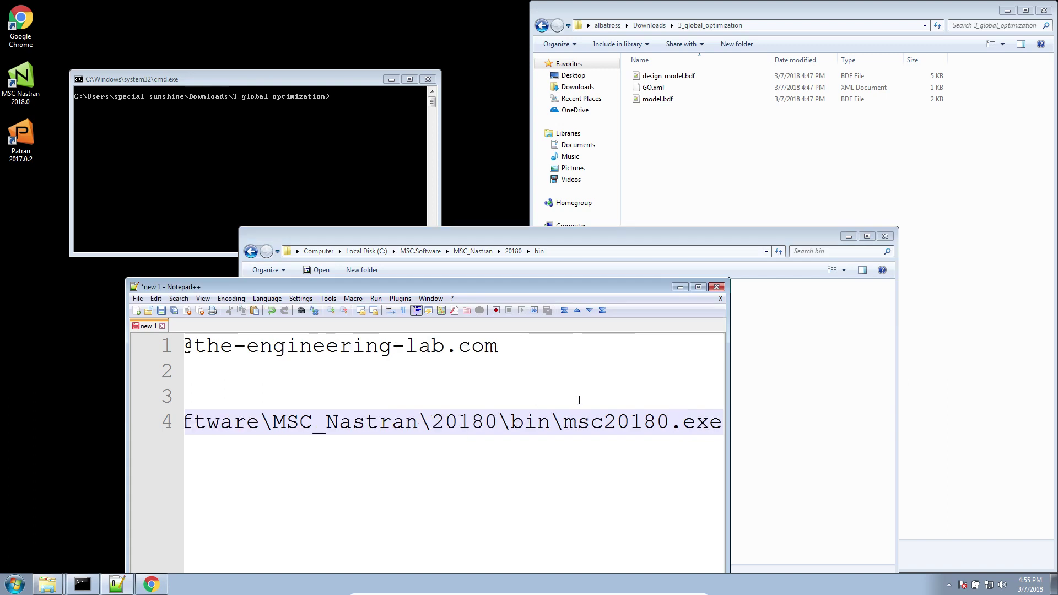
Copy the full C:\MSC.Software\MSC_Nastran\20180\bin\msc20180.exe path from line 4.
ctrl+scroll(583, 398, down, 3)
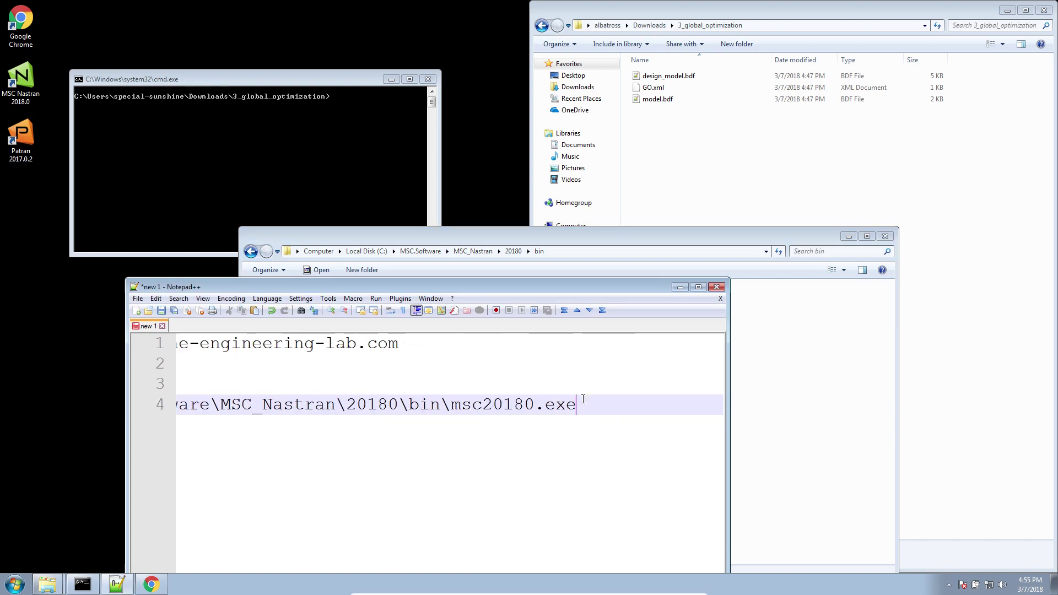
key(shift+Home)
right_click(210, 407)
click(236, 189)
Run the full msc20180.exe path with 'MultiOpt GO.xml' in Command Prompt.
click(168, 97)
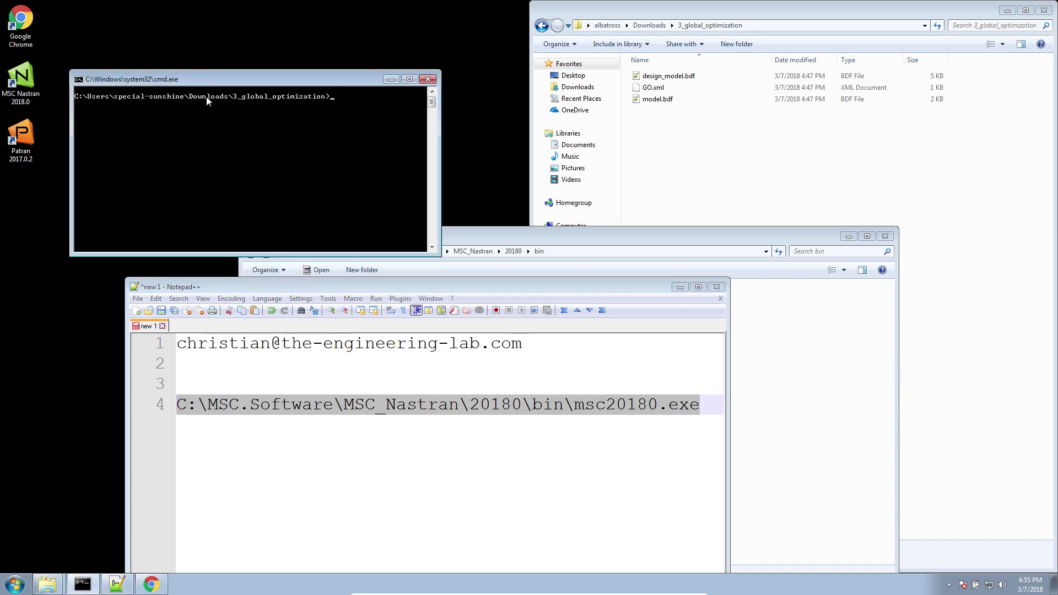
click(759, 152)
drag(710, 138, 646, 58)
right_click(272, 137)
click(301, 169)
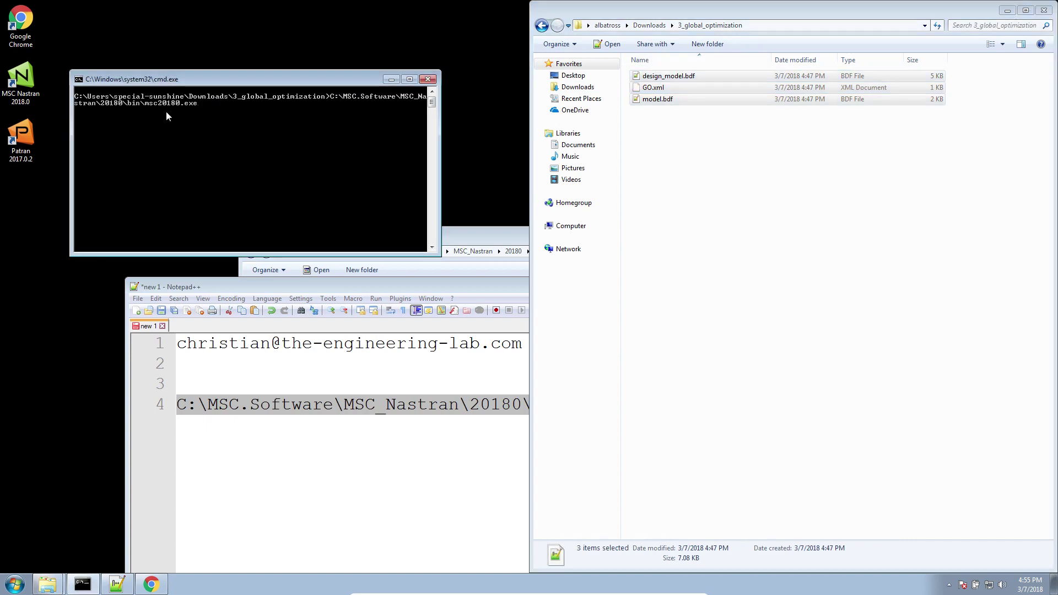
text(MultiOpt GO.xml)
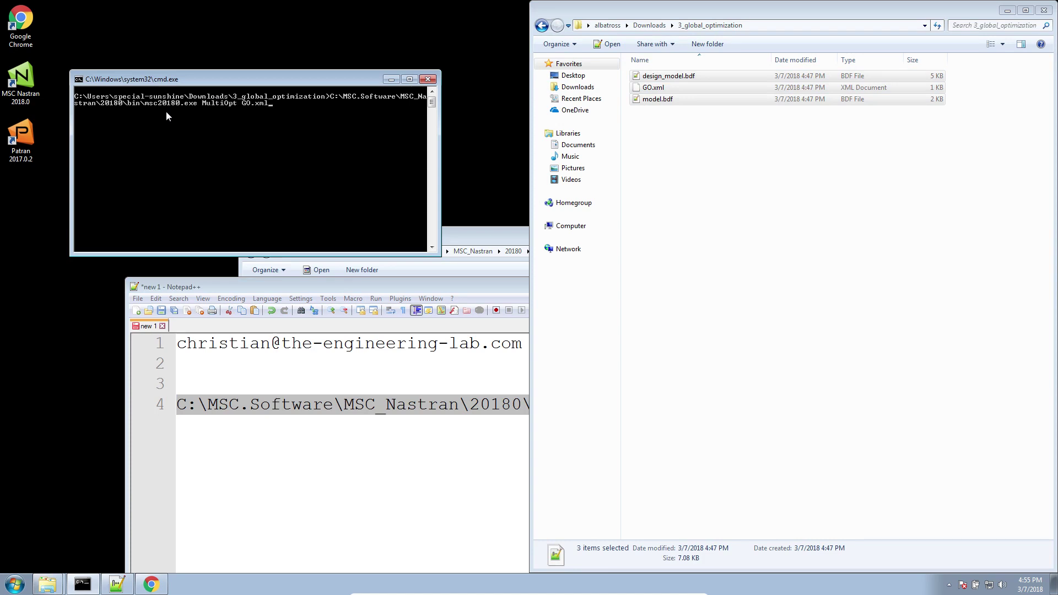
key(Return)
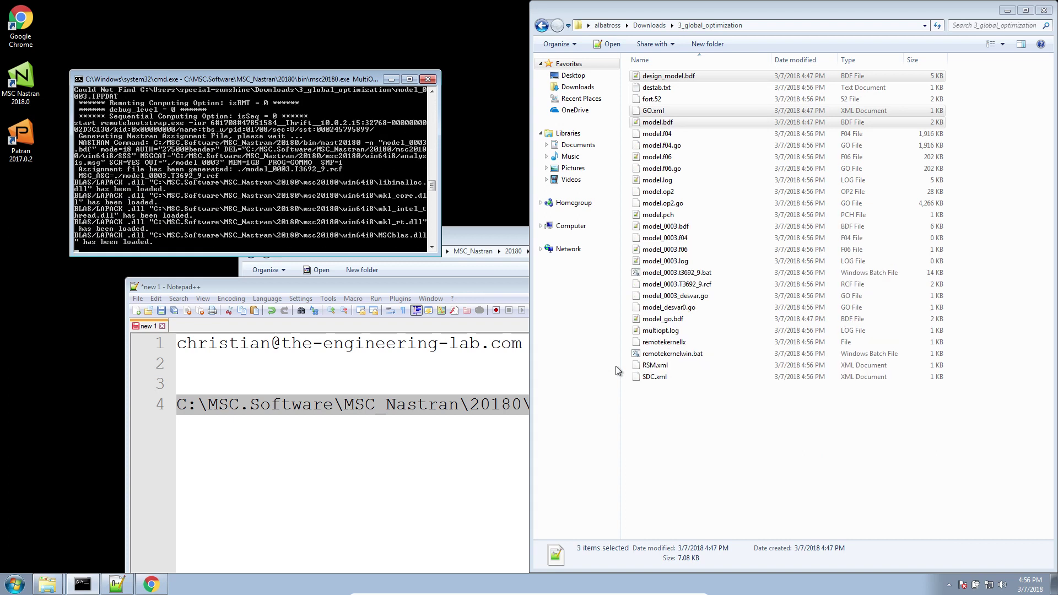
Open the Local Optimization results app in a tab, then go to the BDF Exporter page.
click(148, 592)
click(195, 10)
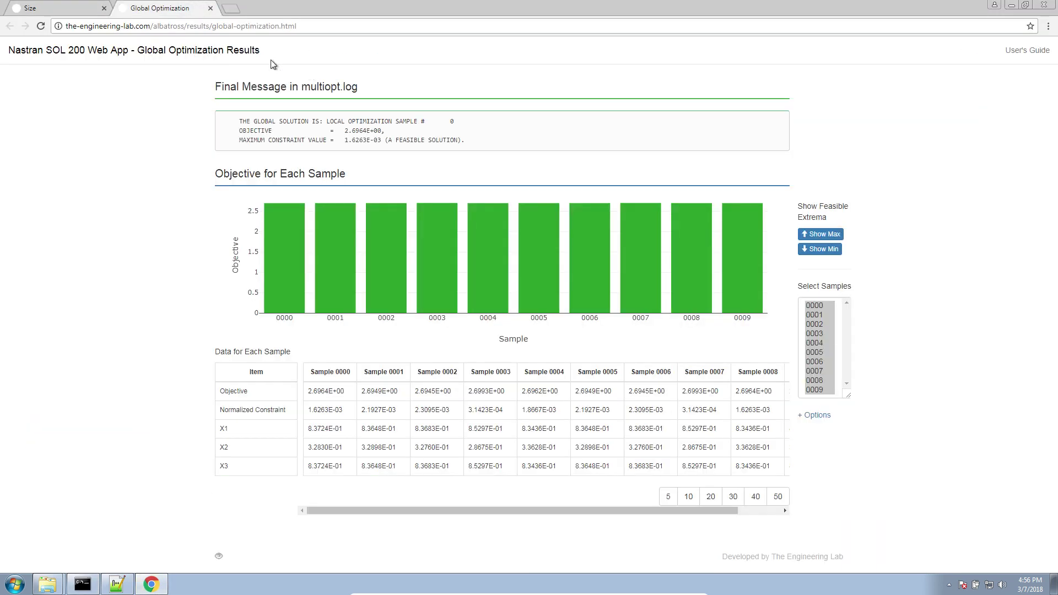
click(48, 10)
click(432, 51)
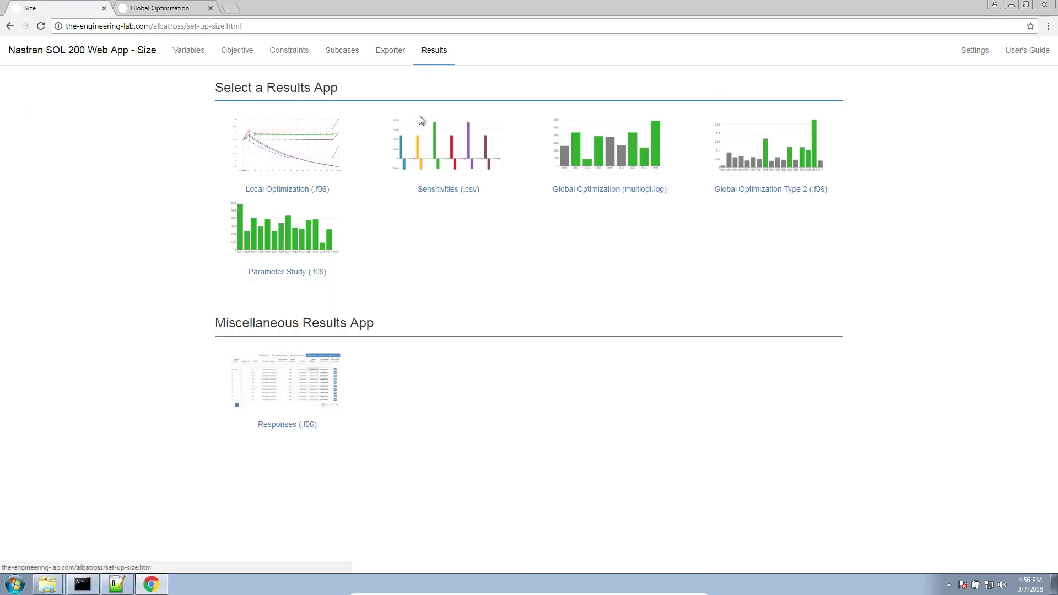
click(332, 142)
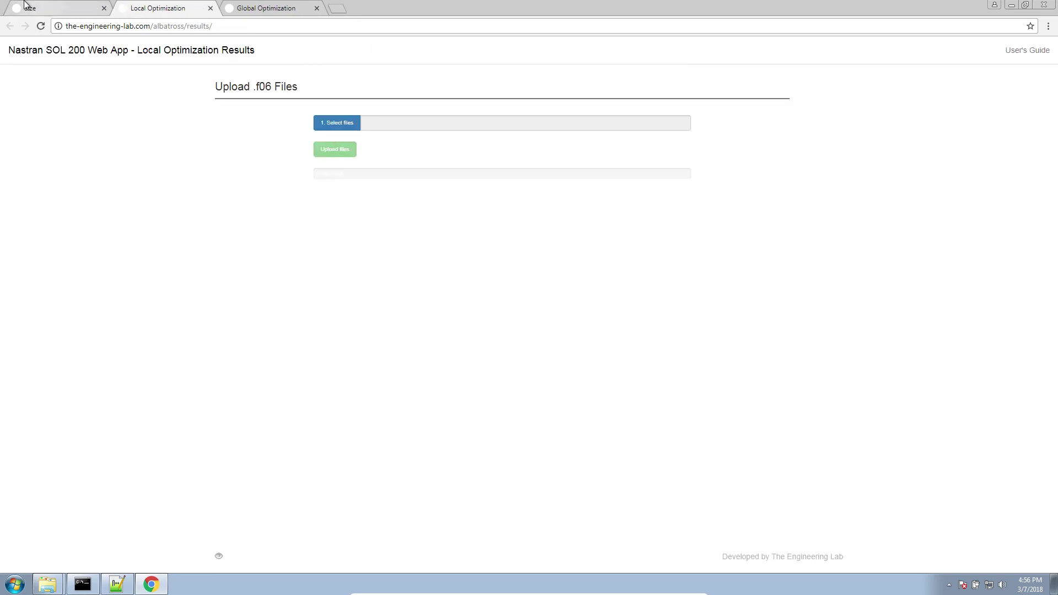
click(44, 12)
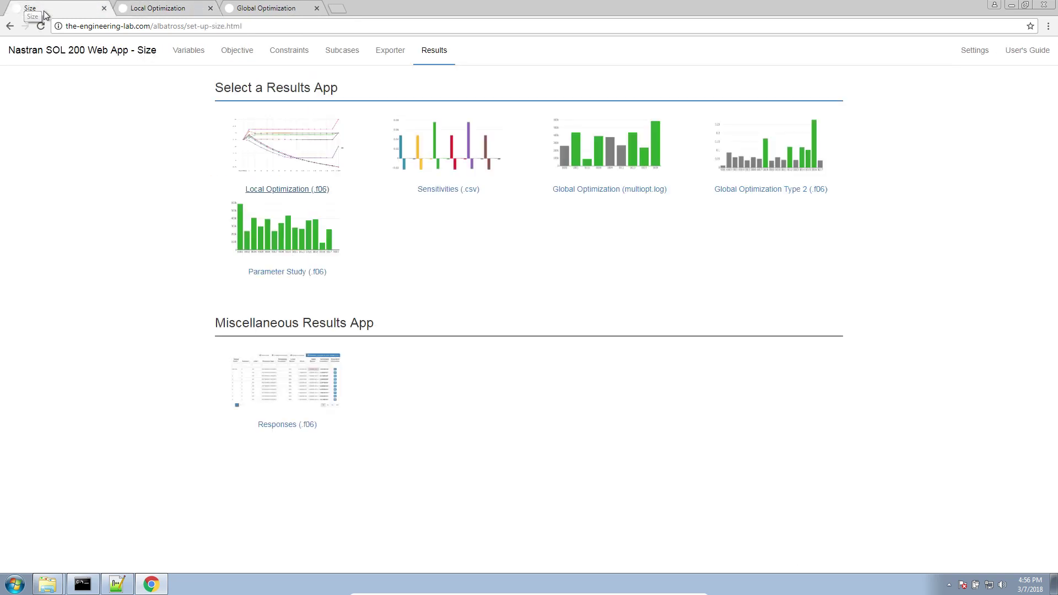
click(389, 50)
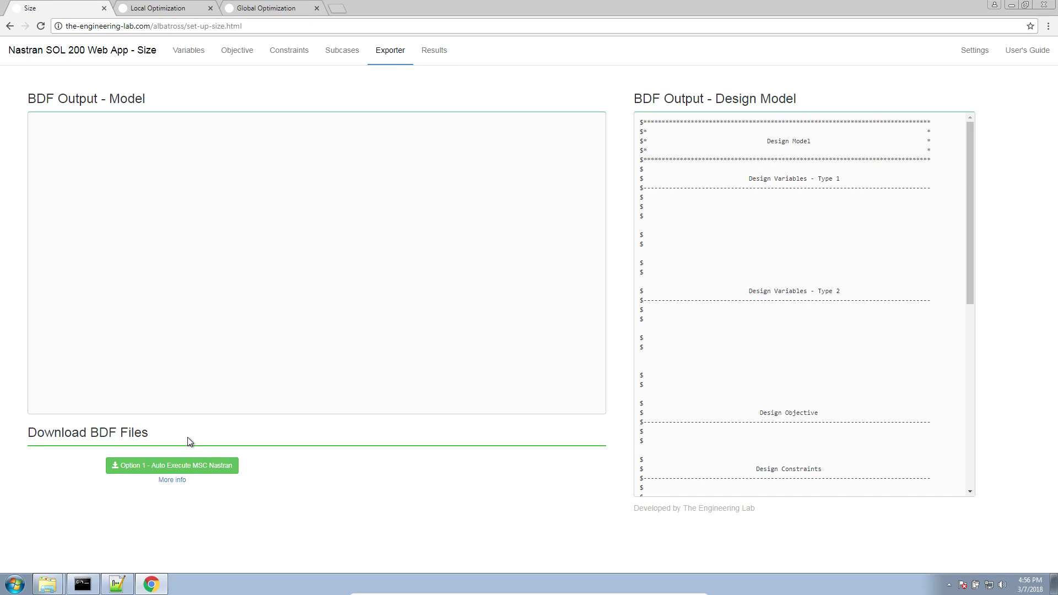
Delete the msc20180.exe path on line 4 of the Notepad++ note.
click(116, 583)
click(296, 403)
triple_click(297, 404)
key(BackSpace)
key(BackSpace)
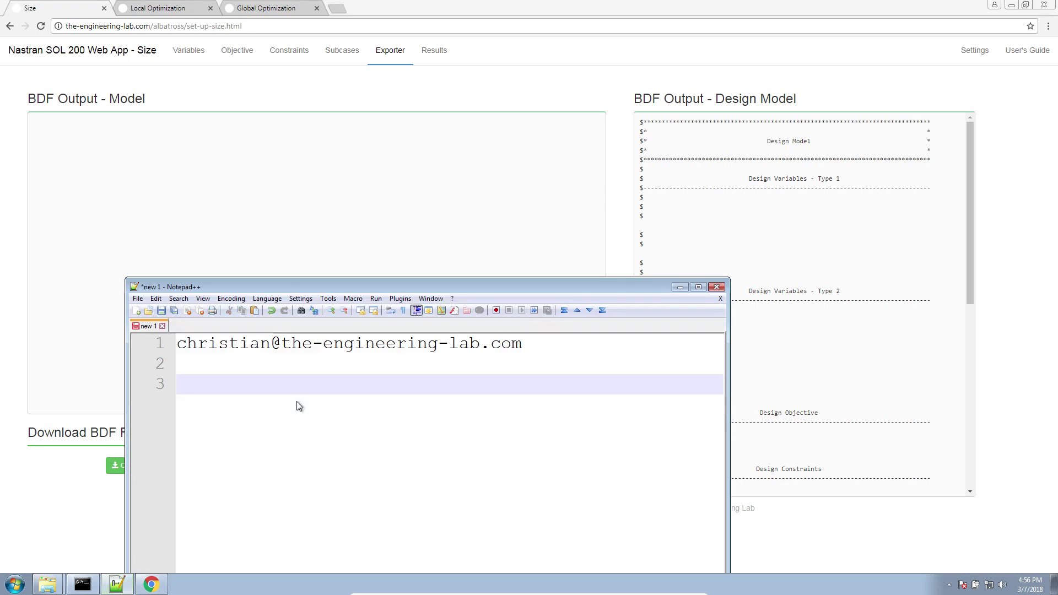